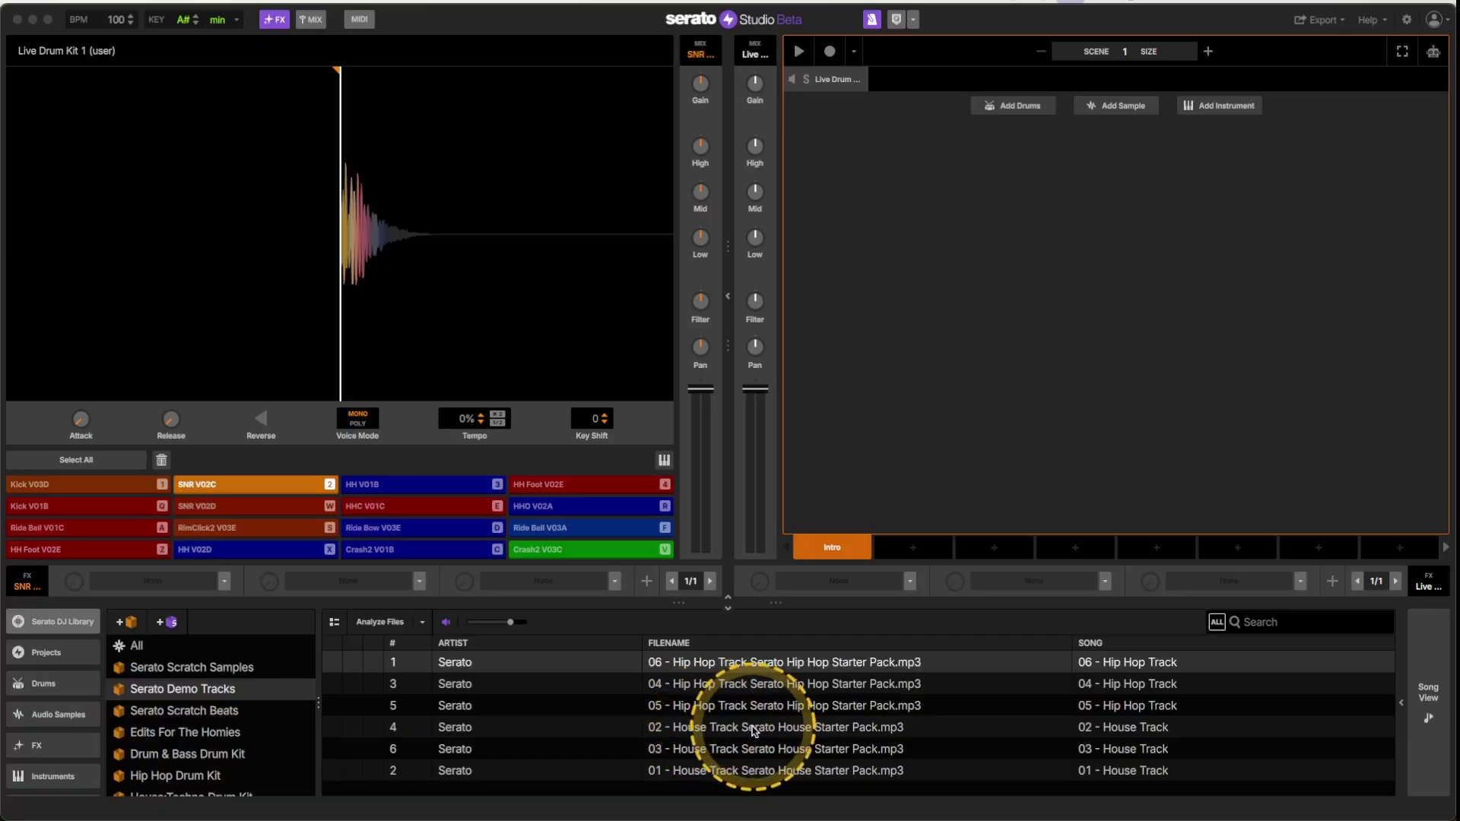
Load the demo file "02 - House Track Serato House Starter Pack.mp3" into the scene and place a pad 1 note on the first step
drag(754, 732, 750, 730)
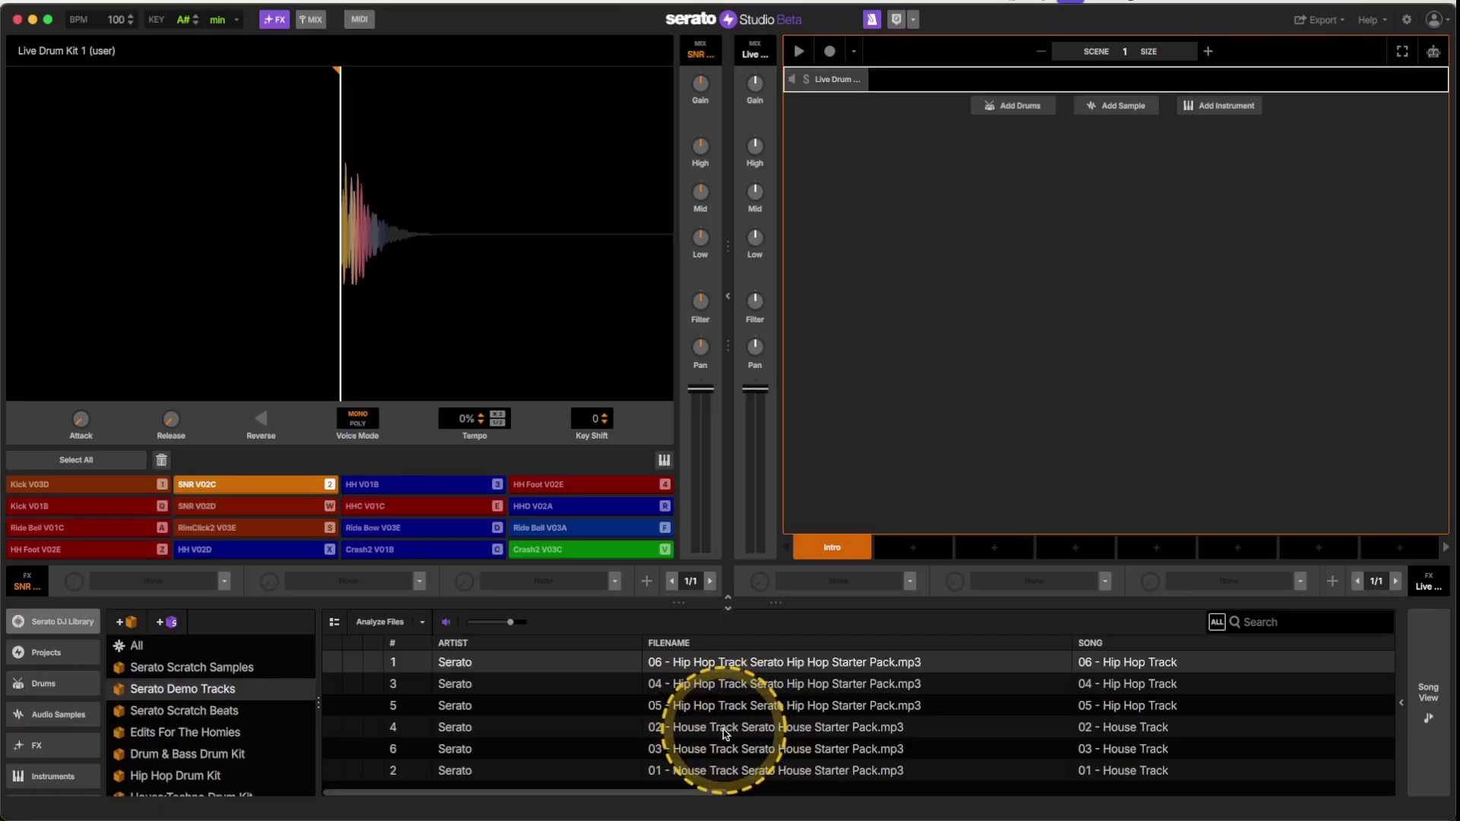
drag(724, 734, 725, 734)
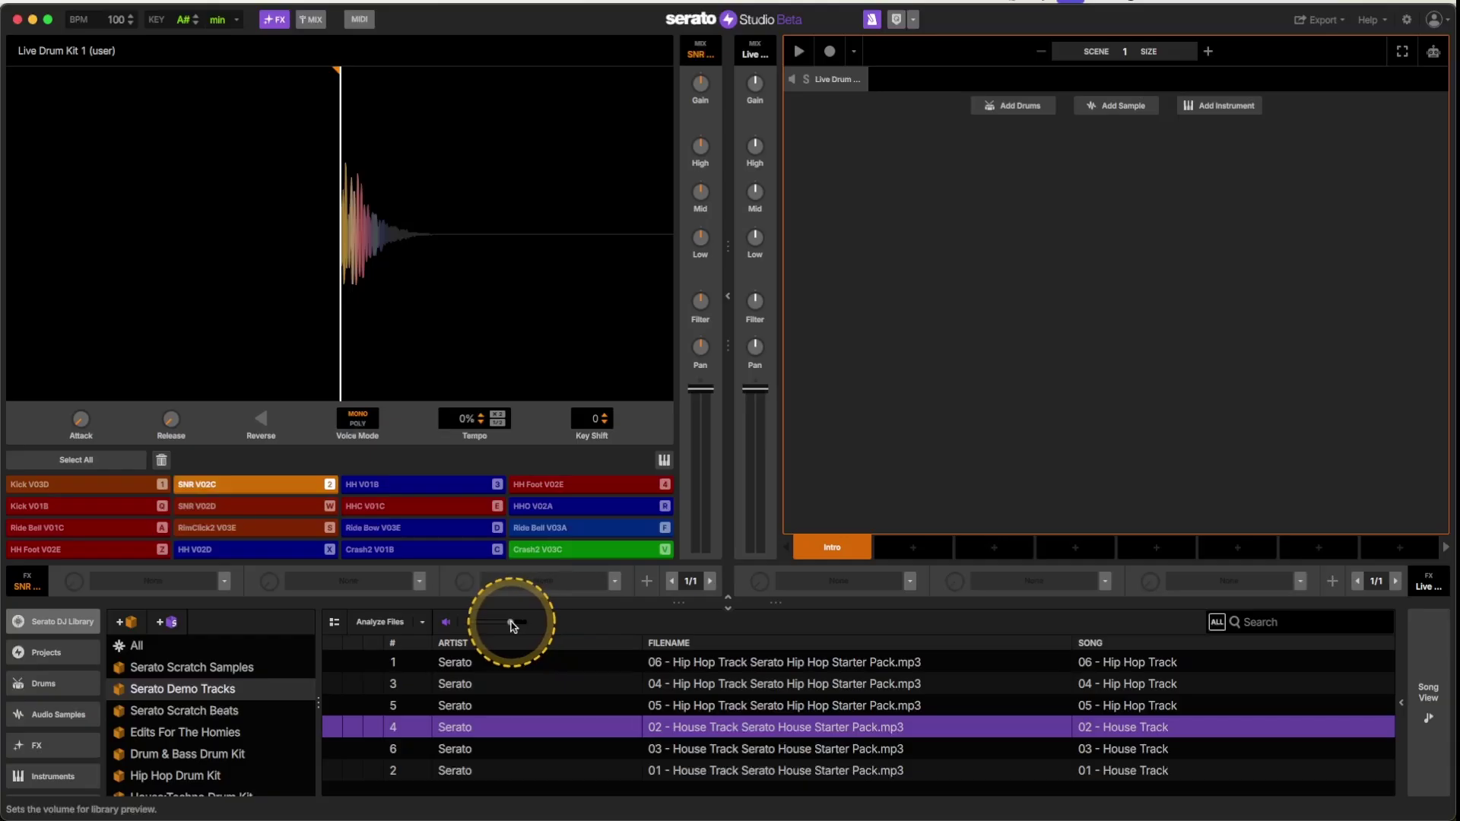
drag(768, 729, 943, 295)
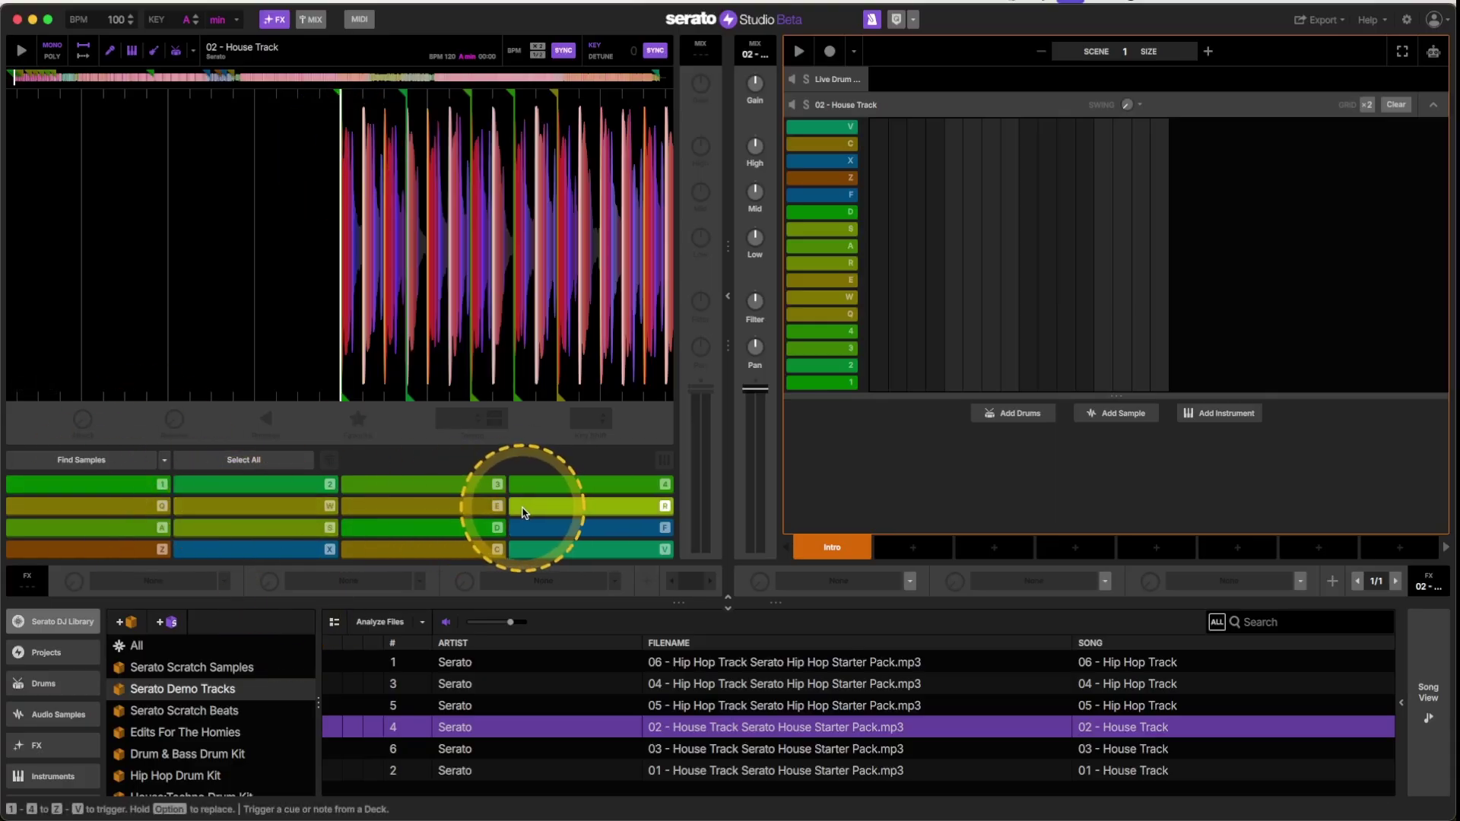
click(879, 384)
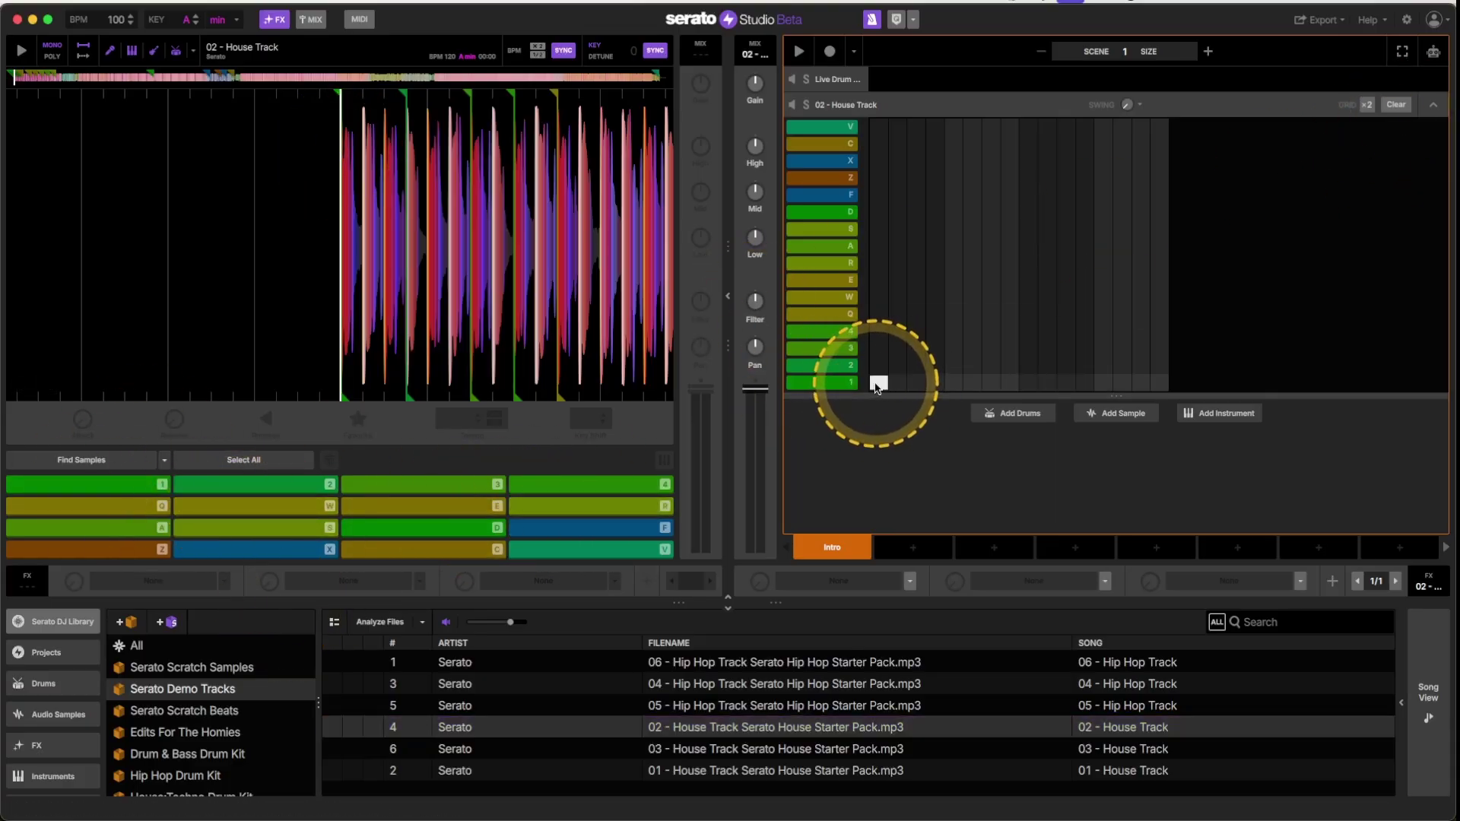
Inspect the house track's waveform and play the scene to hear it against the metronome
scroll(472, 293, up, 5)
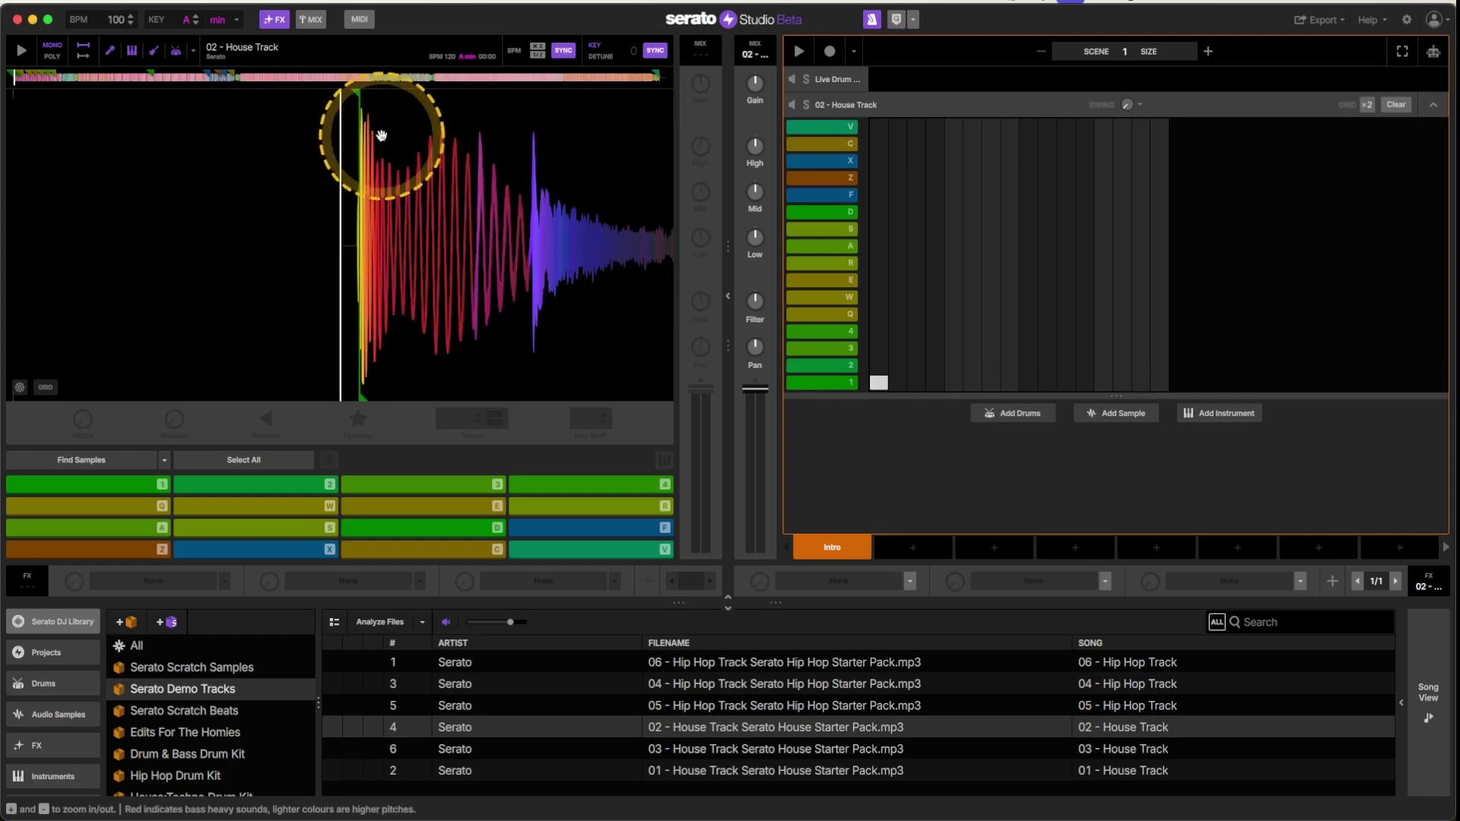
scroll(460, 222, down, 5)
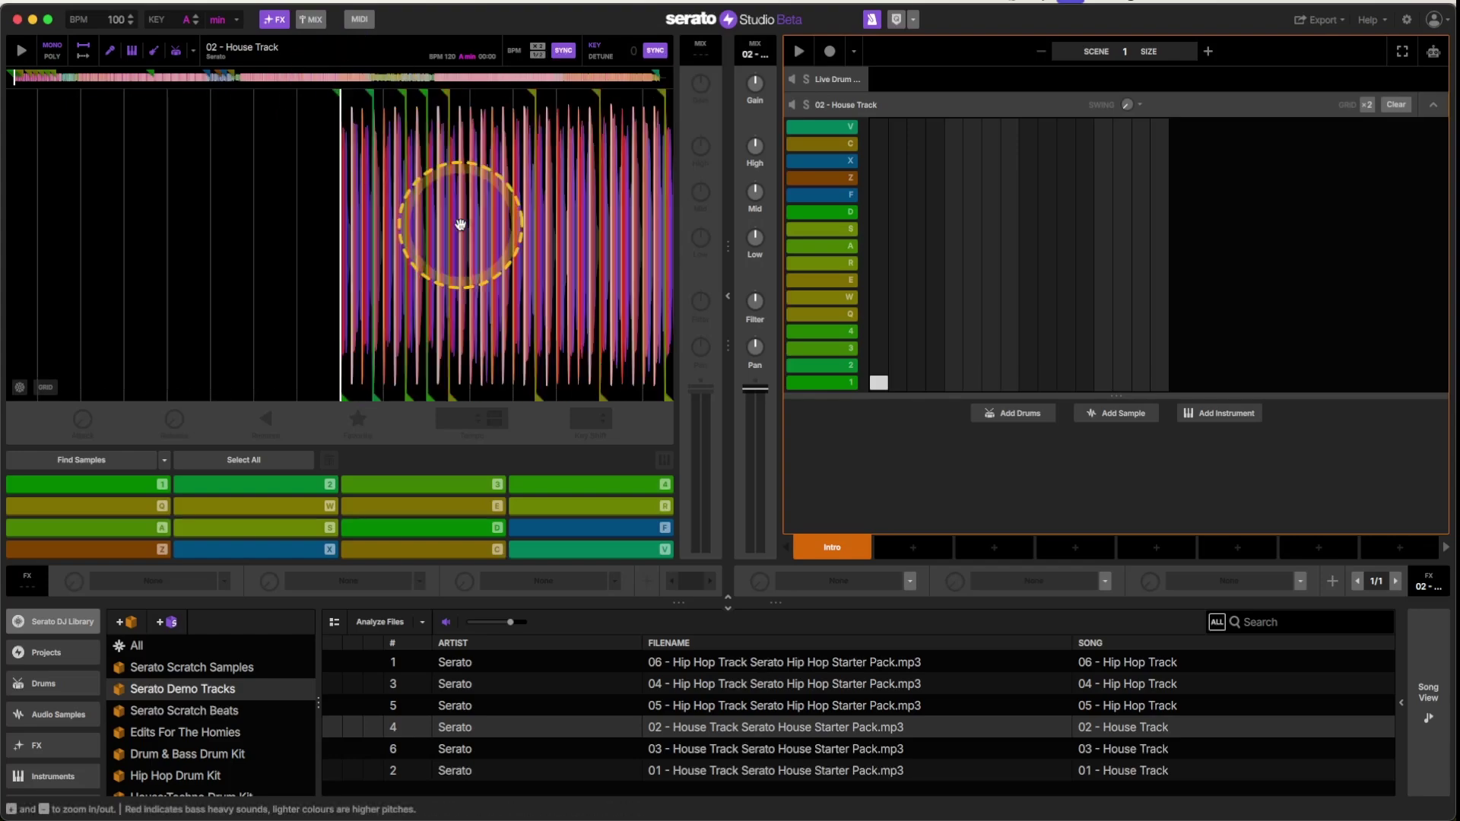
click(873, 20)
click(873, 20)
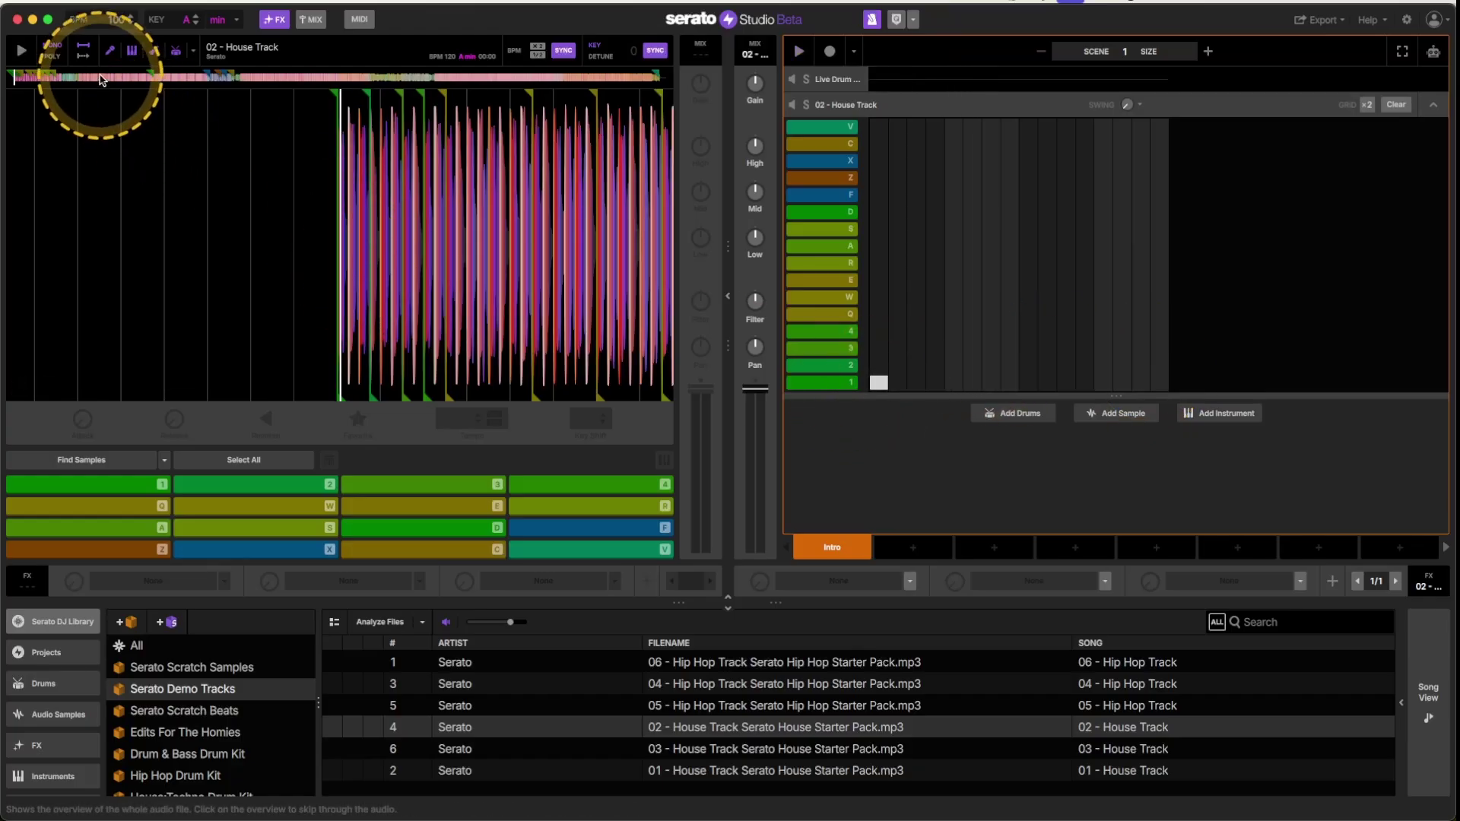
key(space)
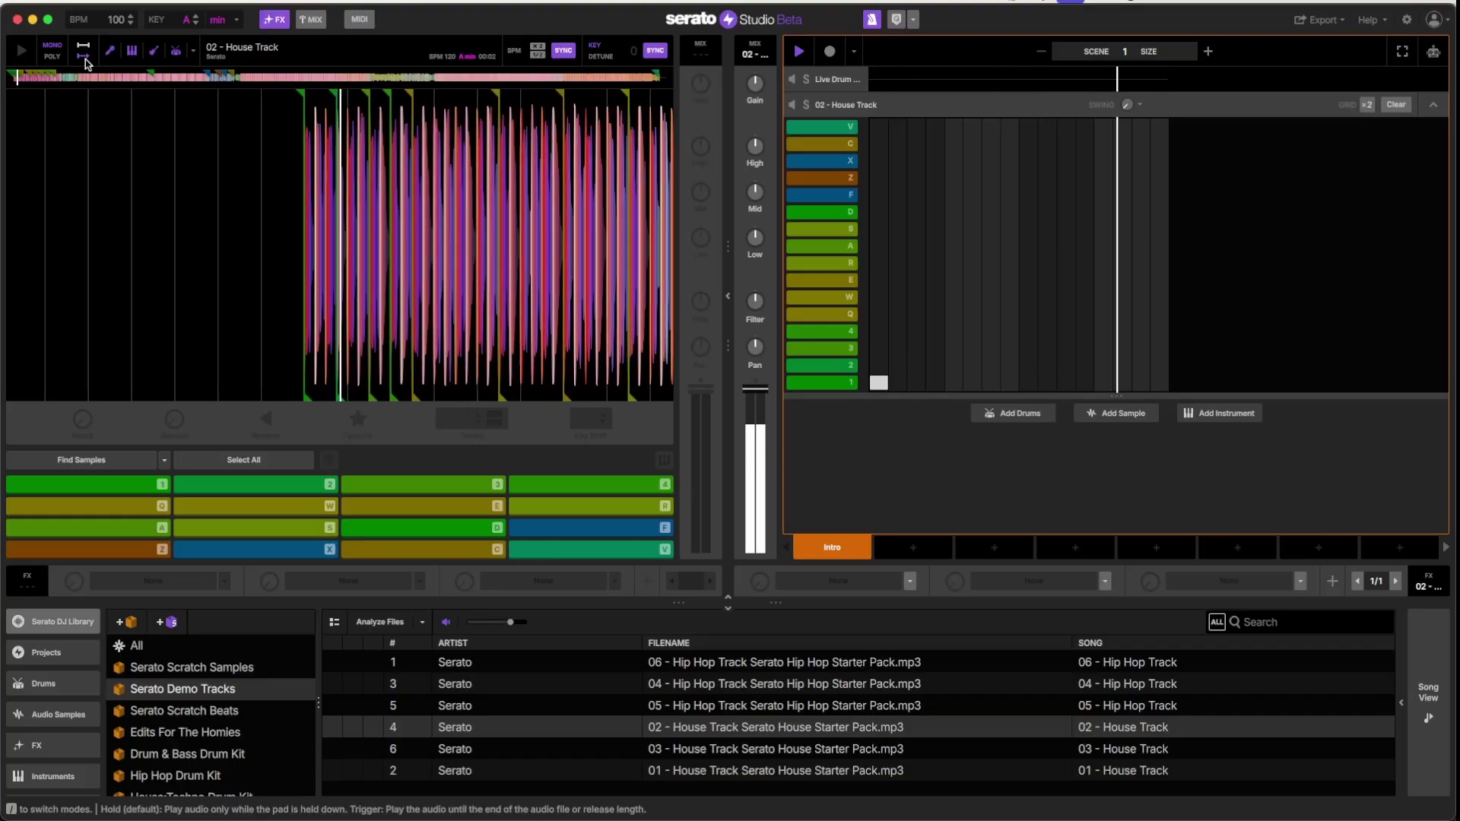
click(163, 160)
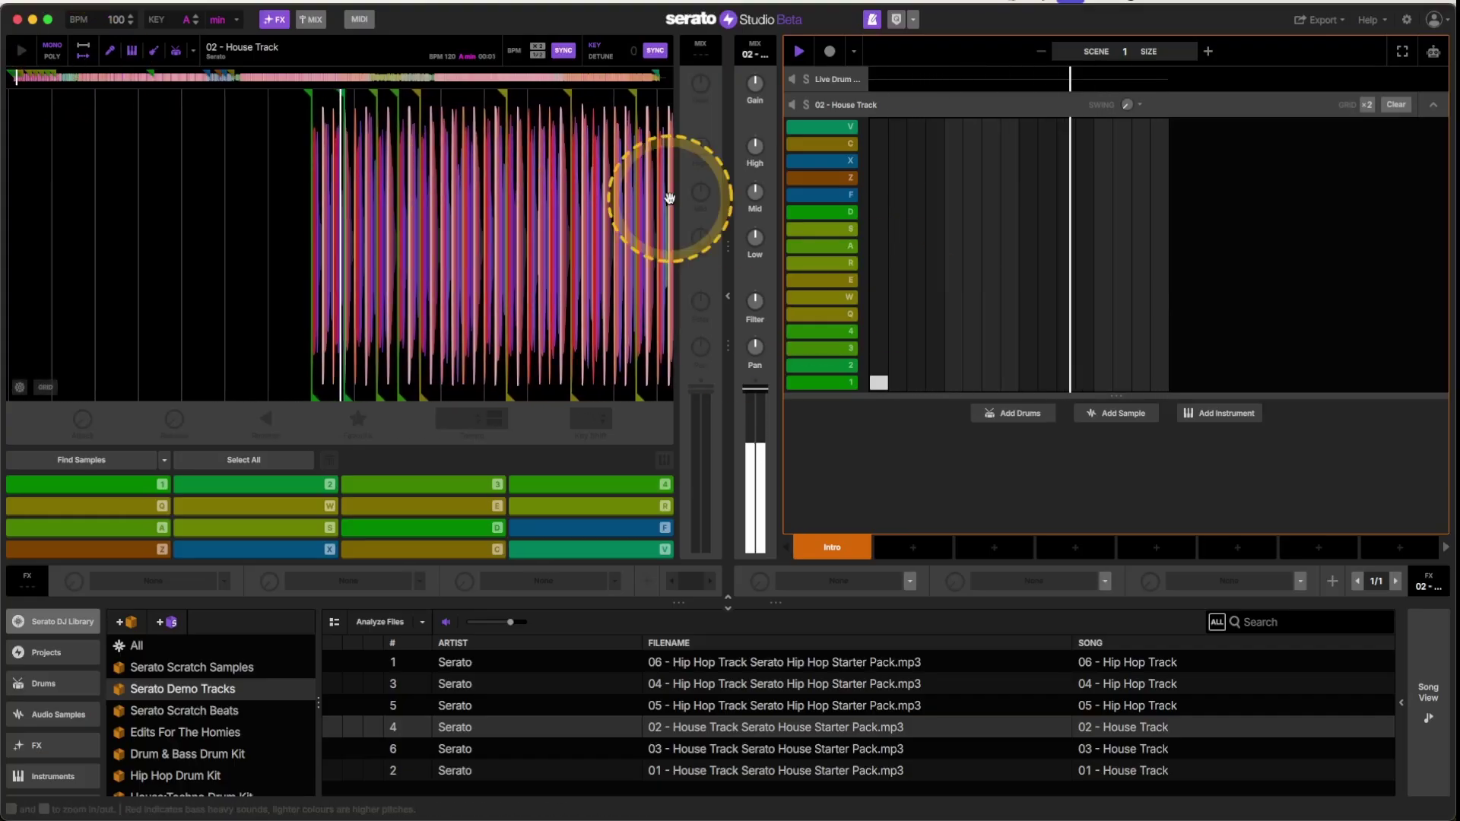
mouse_move(752, 236)
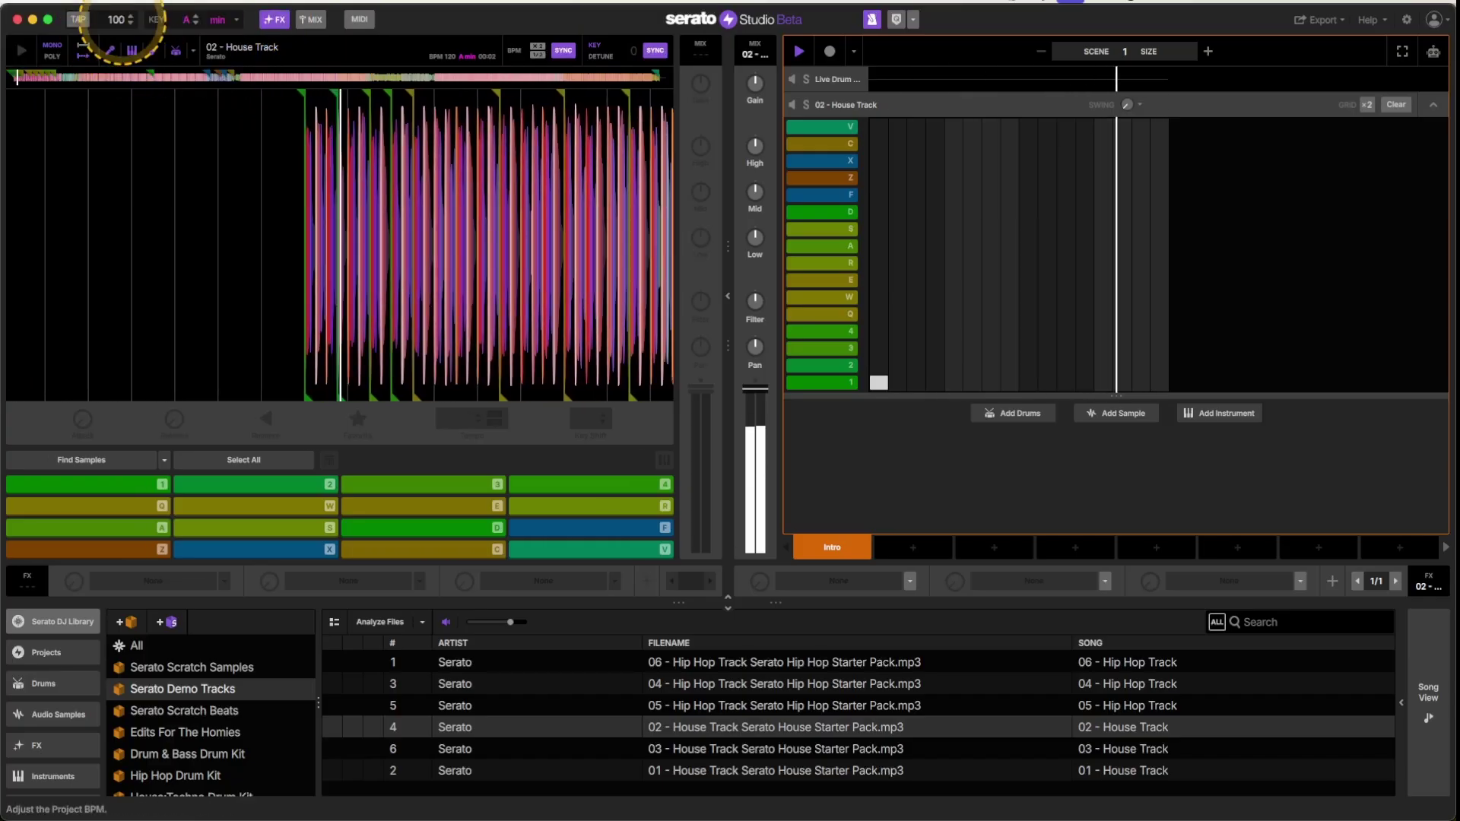
Set the project tempo to 120 BPM and stop playback
scroll(120, 29, up, 3)
scroll(120, 29, up, 7)
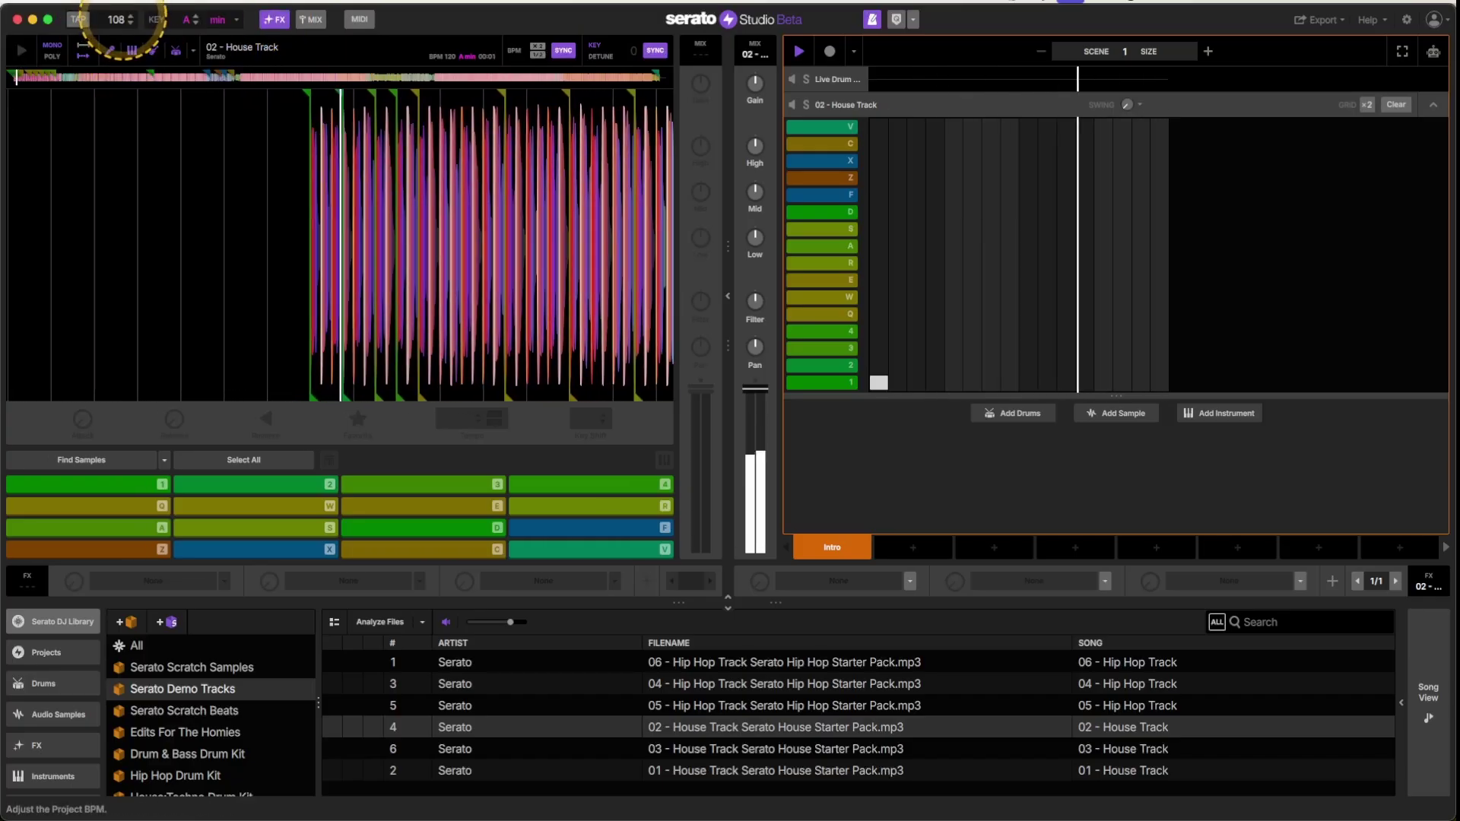
scroll(120, 29, up, 3)
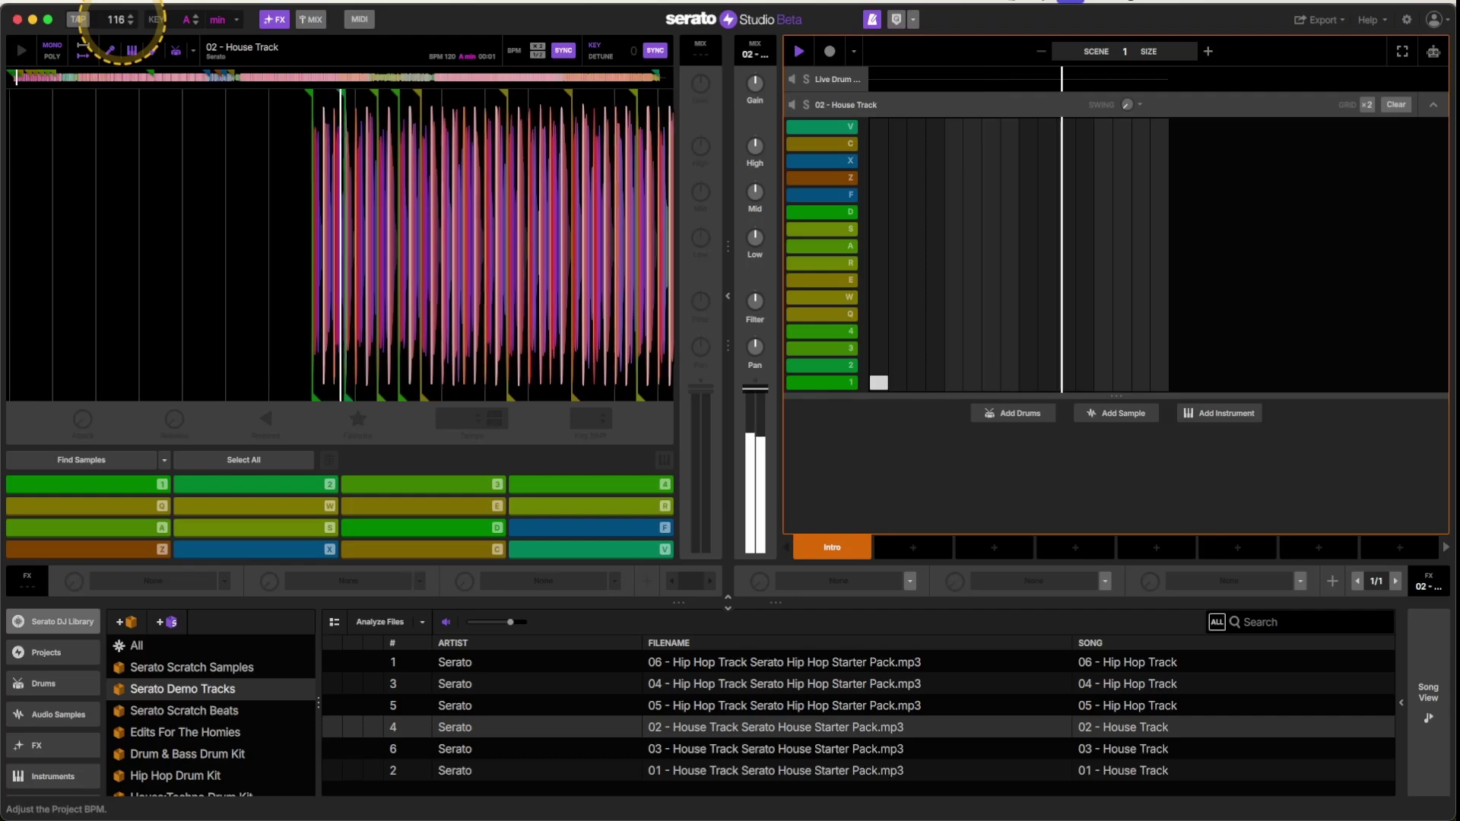
scroll(121, 29, up, 1)
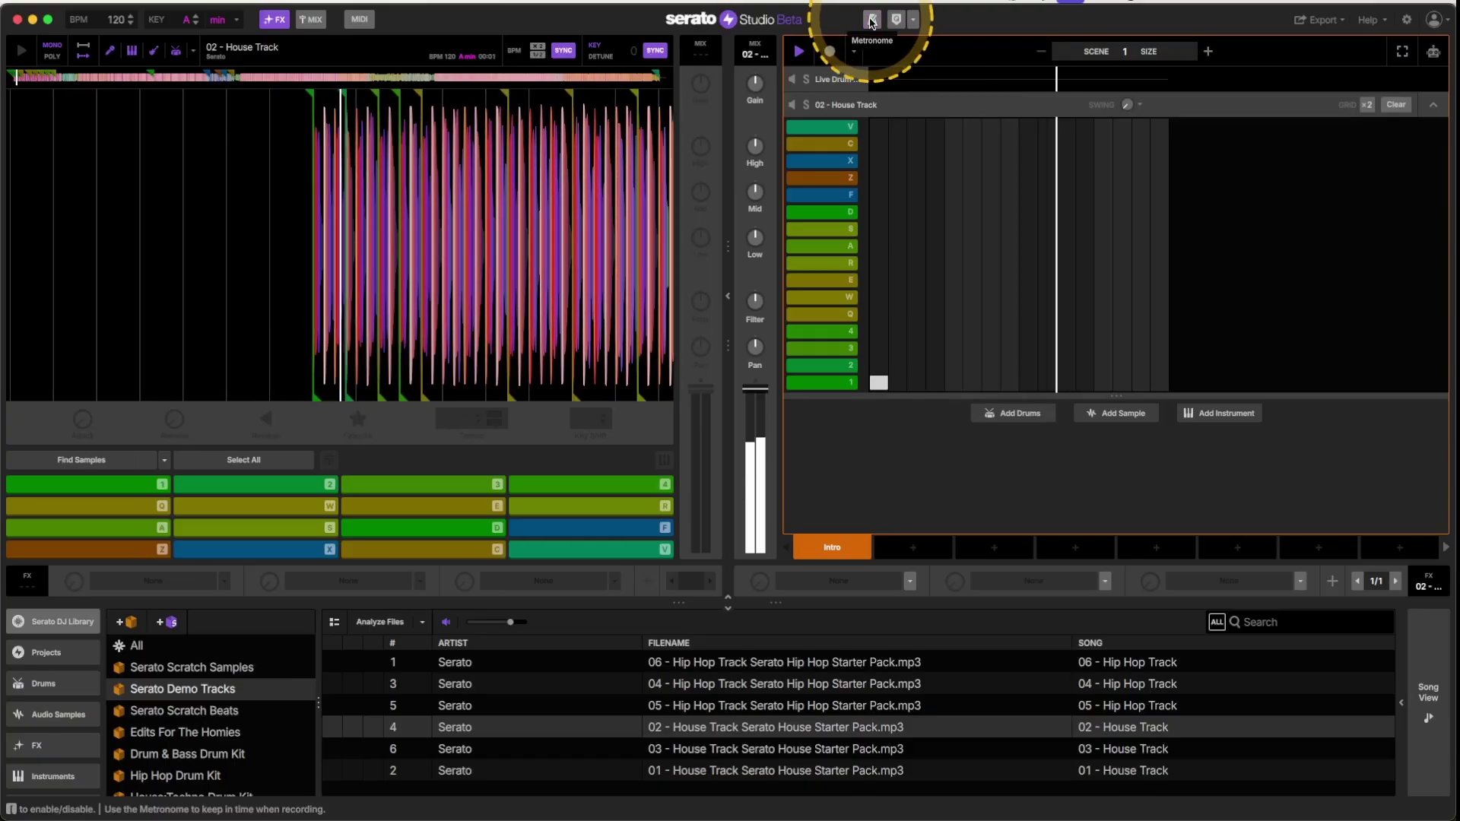
key(space)
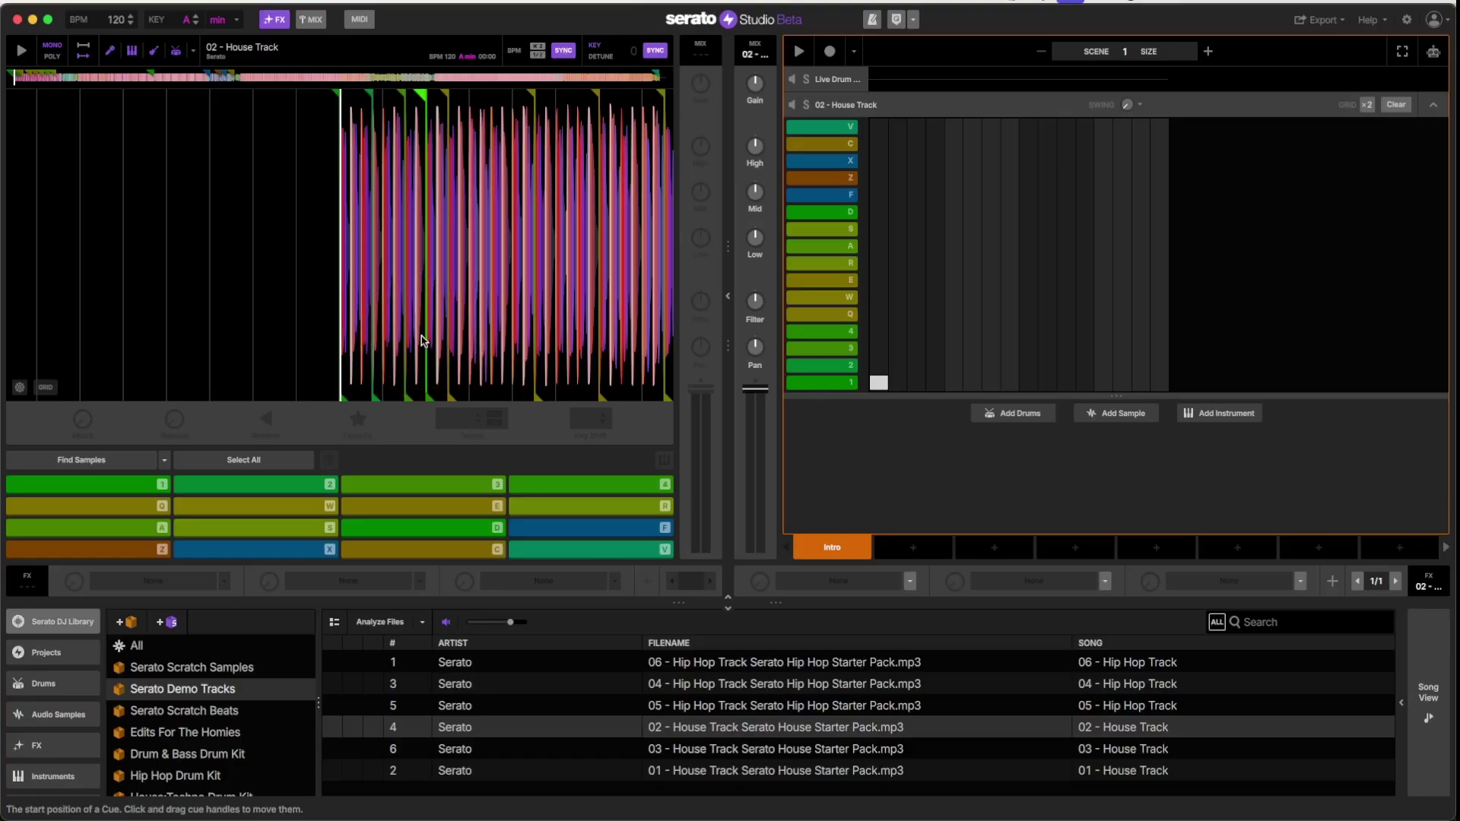
Delete all cue pads of the house track and remove the pad 1 note from the sequencer's first step
click(275, 460)
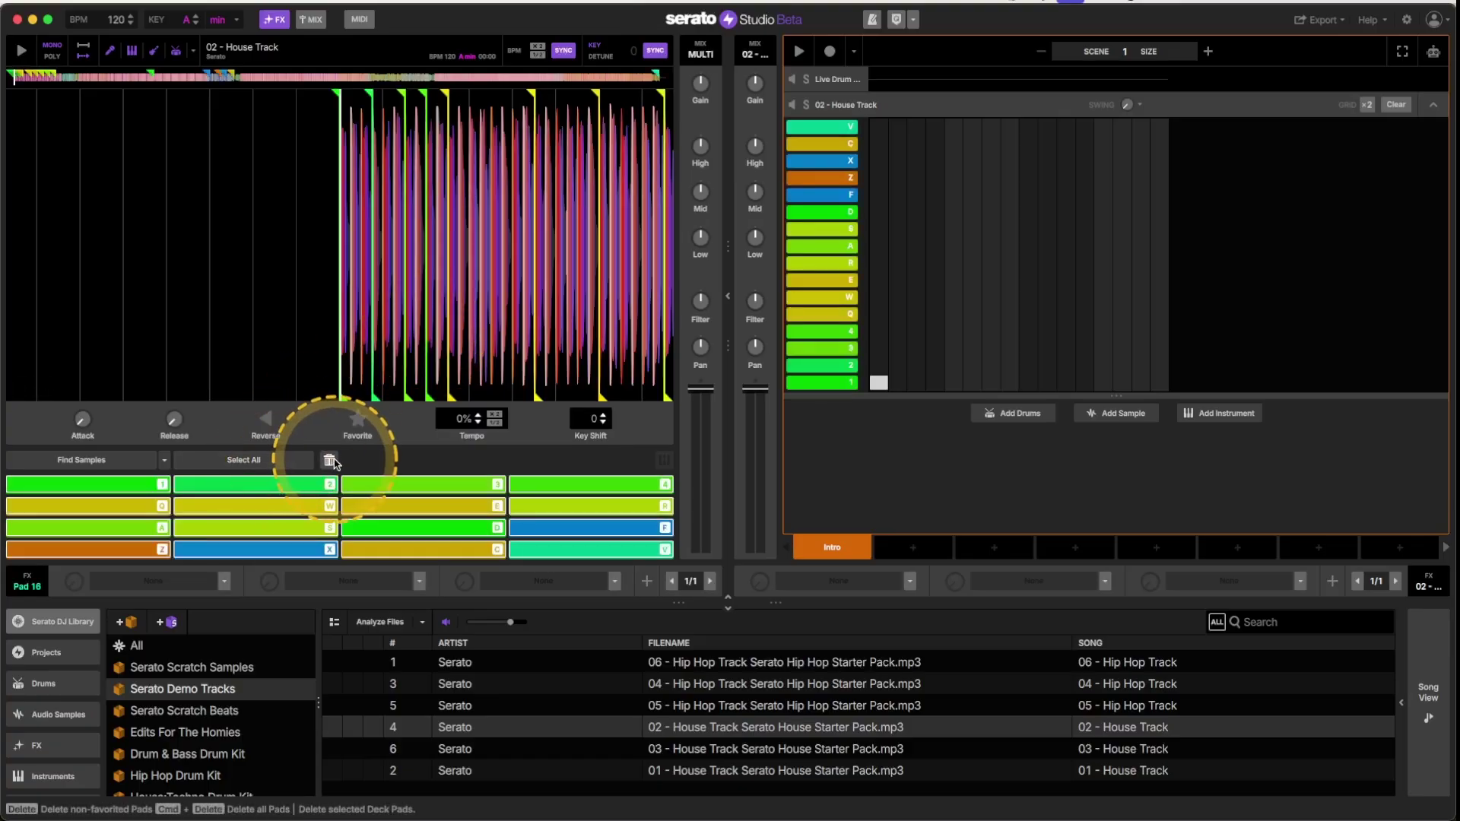
click(330, 460)
key(plus)
key(plus)
key(plus)
key(plus)
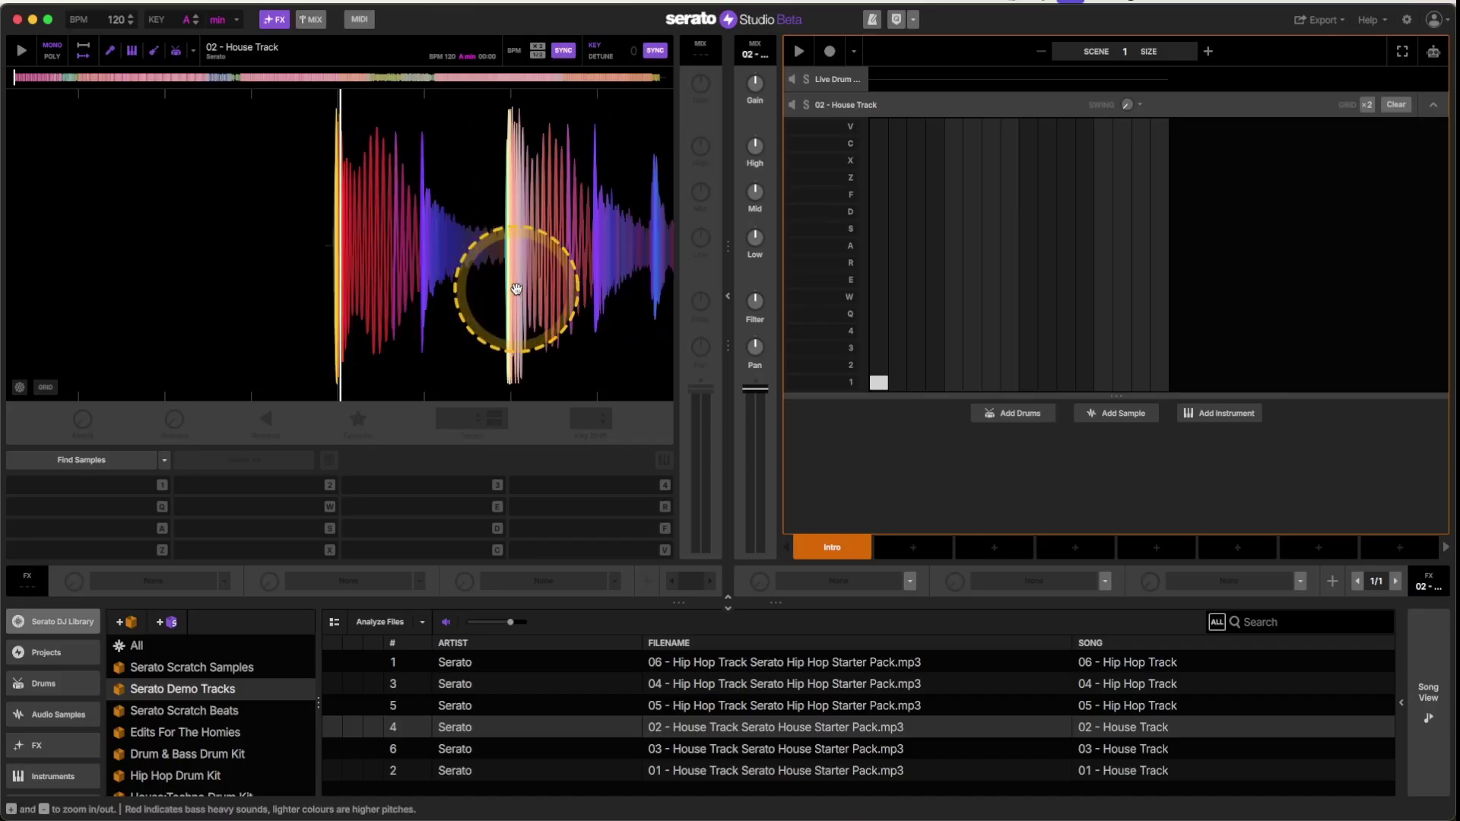
drag(516, 289, 530, 352)
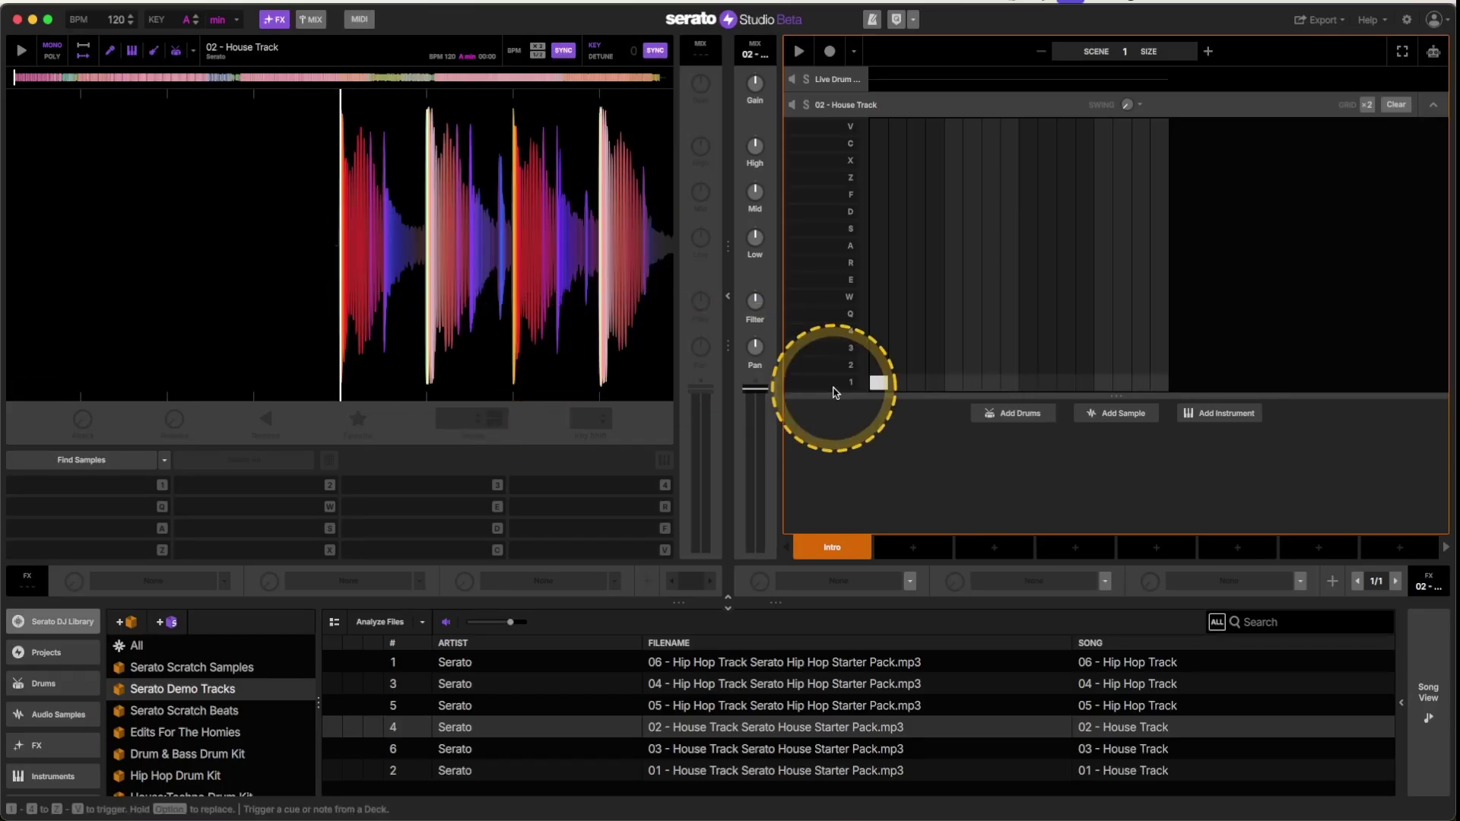
click(879, 382)
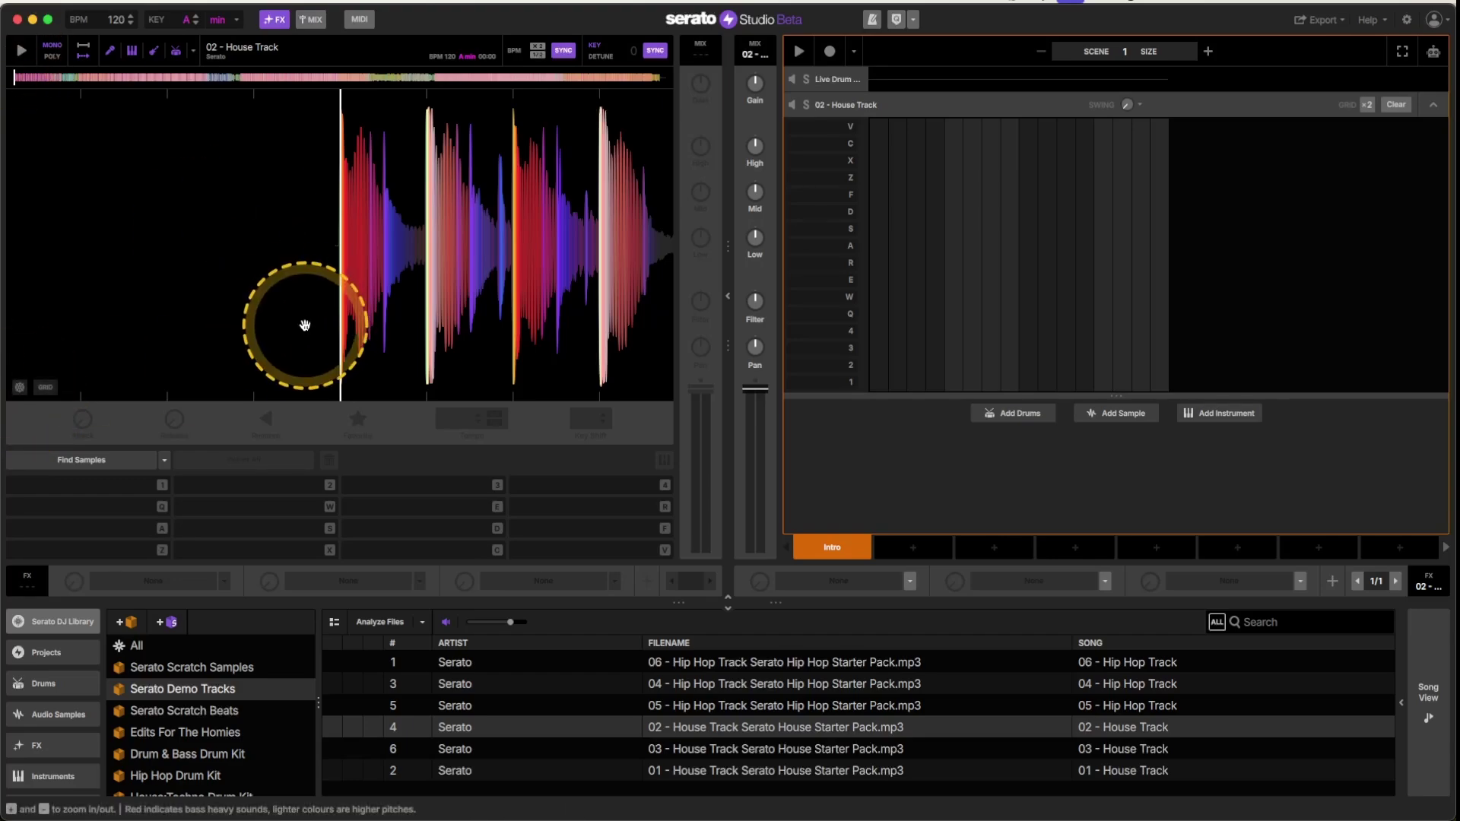
Set a pad 1 cue at the track's start and play the deck, examining its waveform in Freeze Mode at several zoom levels
key(1)
key(space)
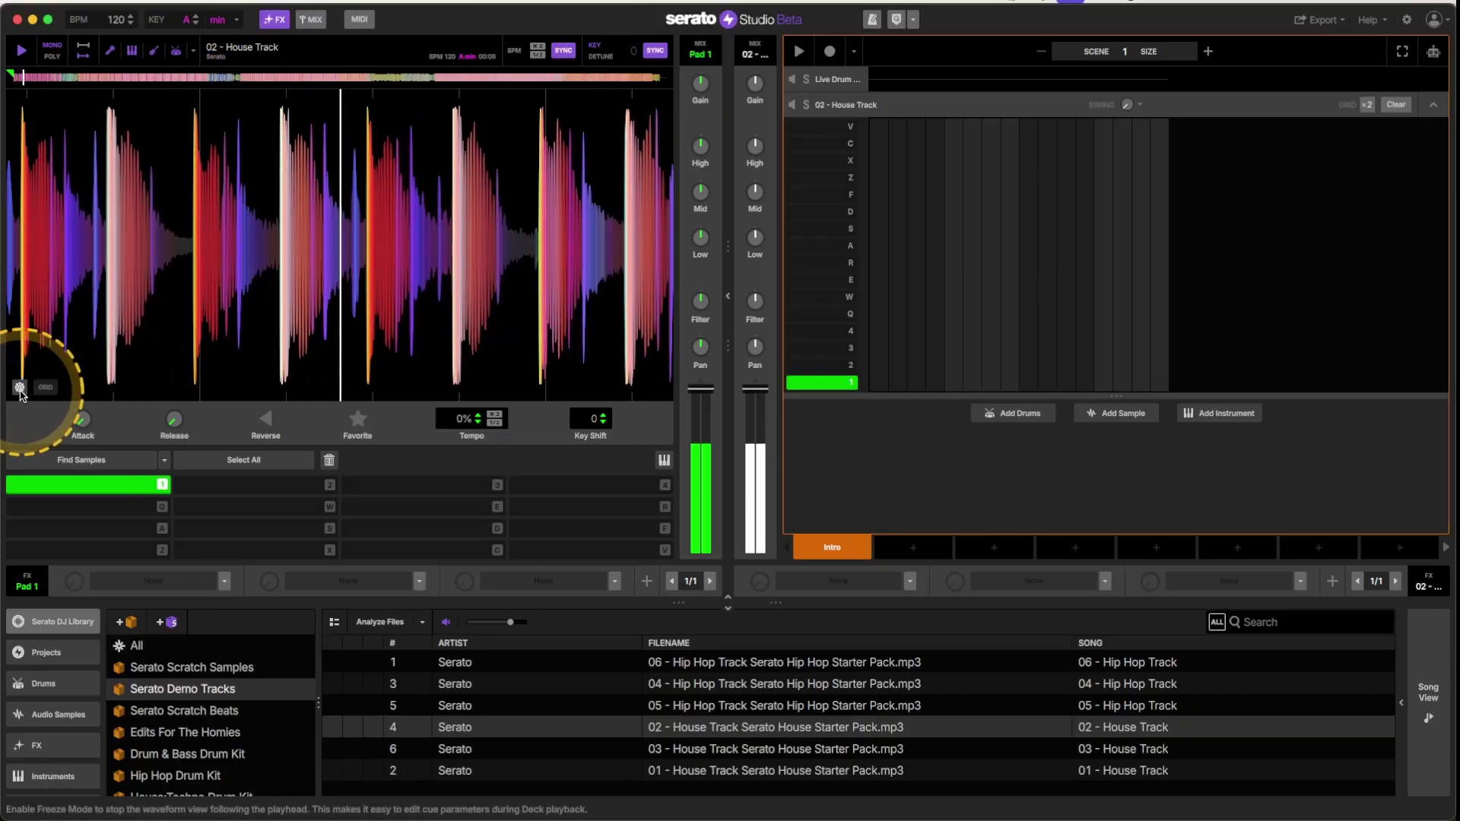
click(20, 389)
key(minus)
key(minus)
key(minus)
key(minus)
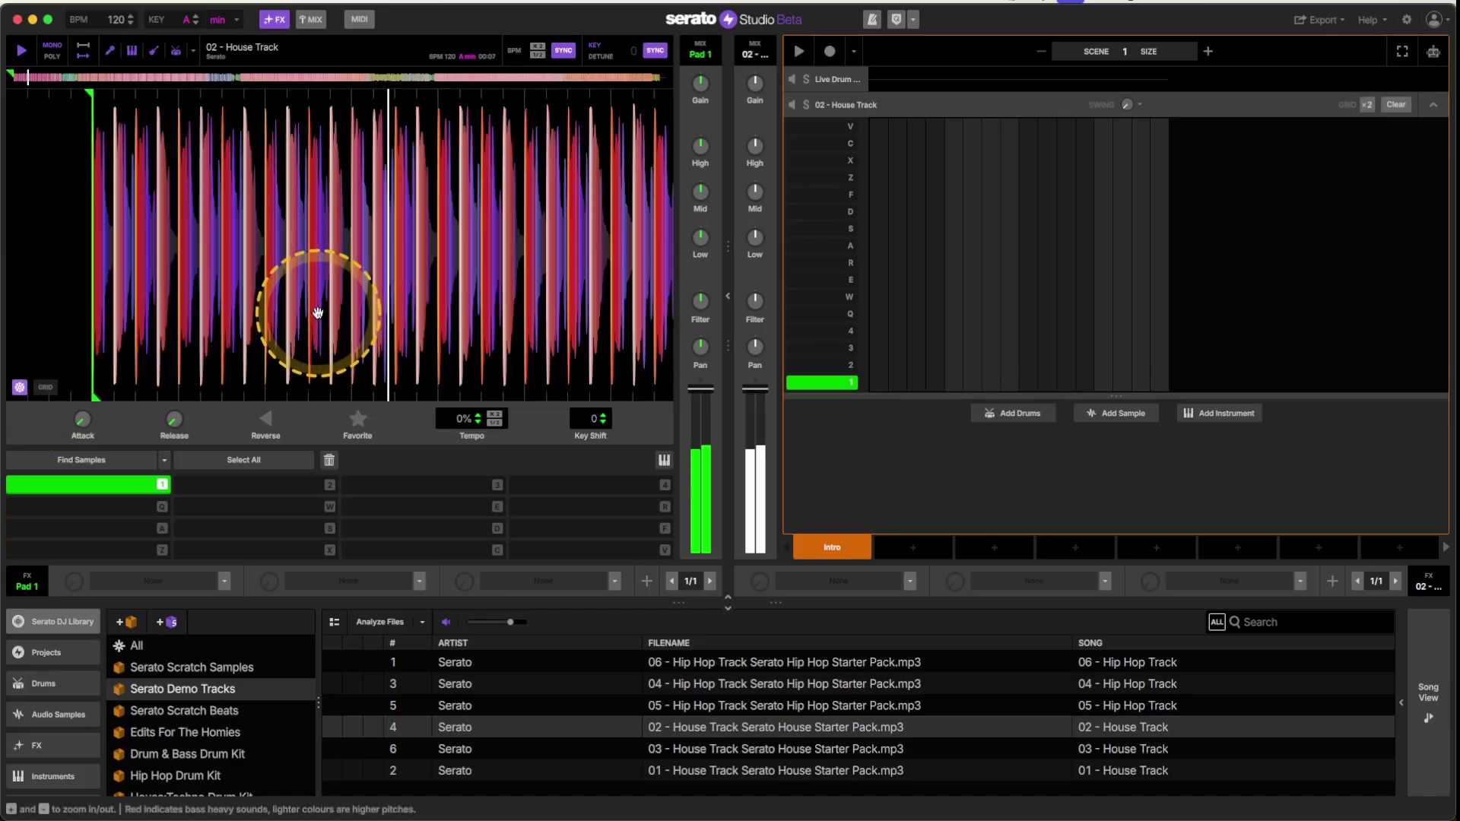
scroll(318, 312, up, 5)
scroll(319, 312, down, 2)
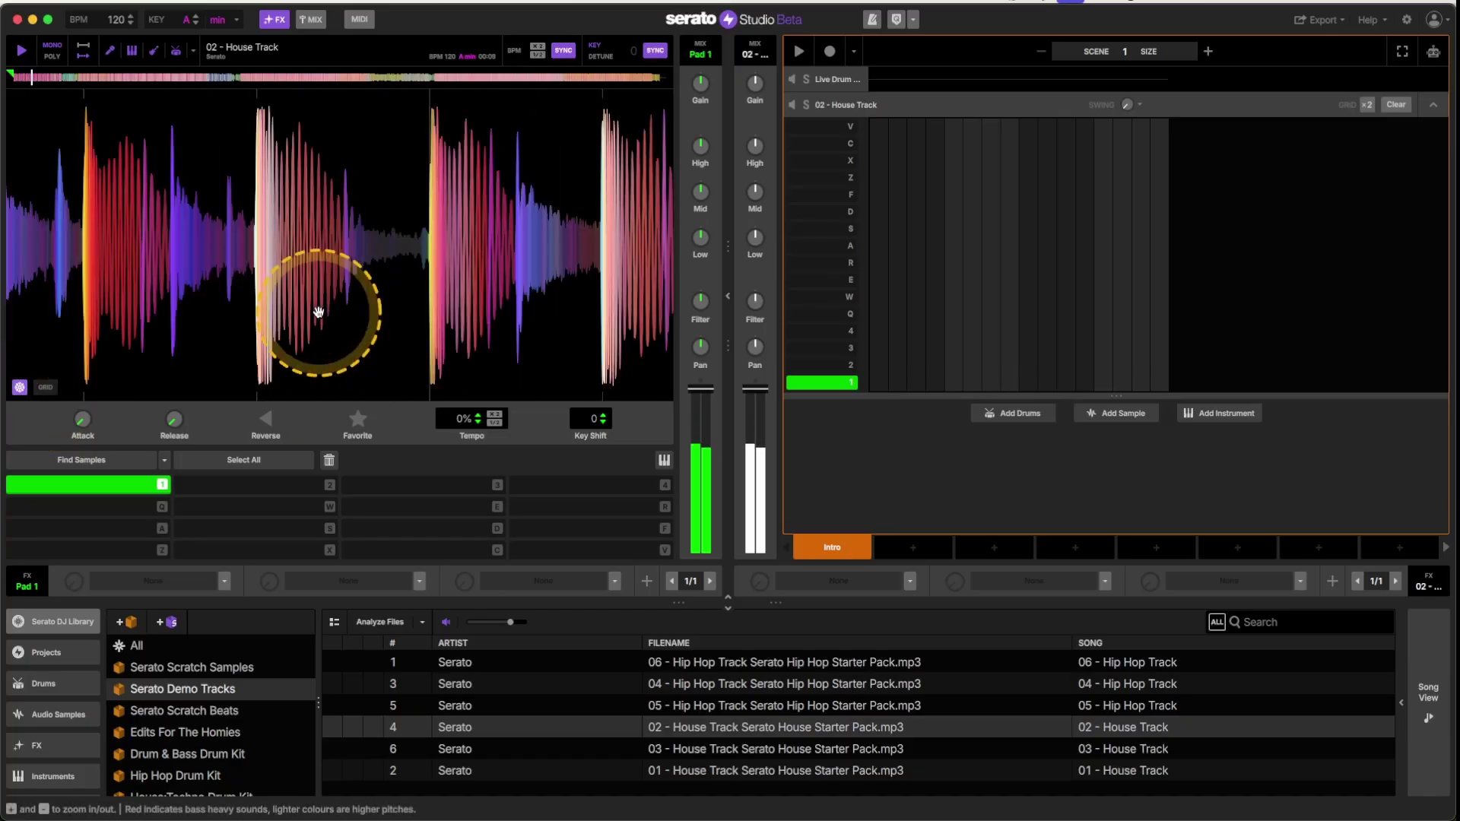
scroll(319, 311, down, 3)
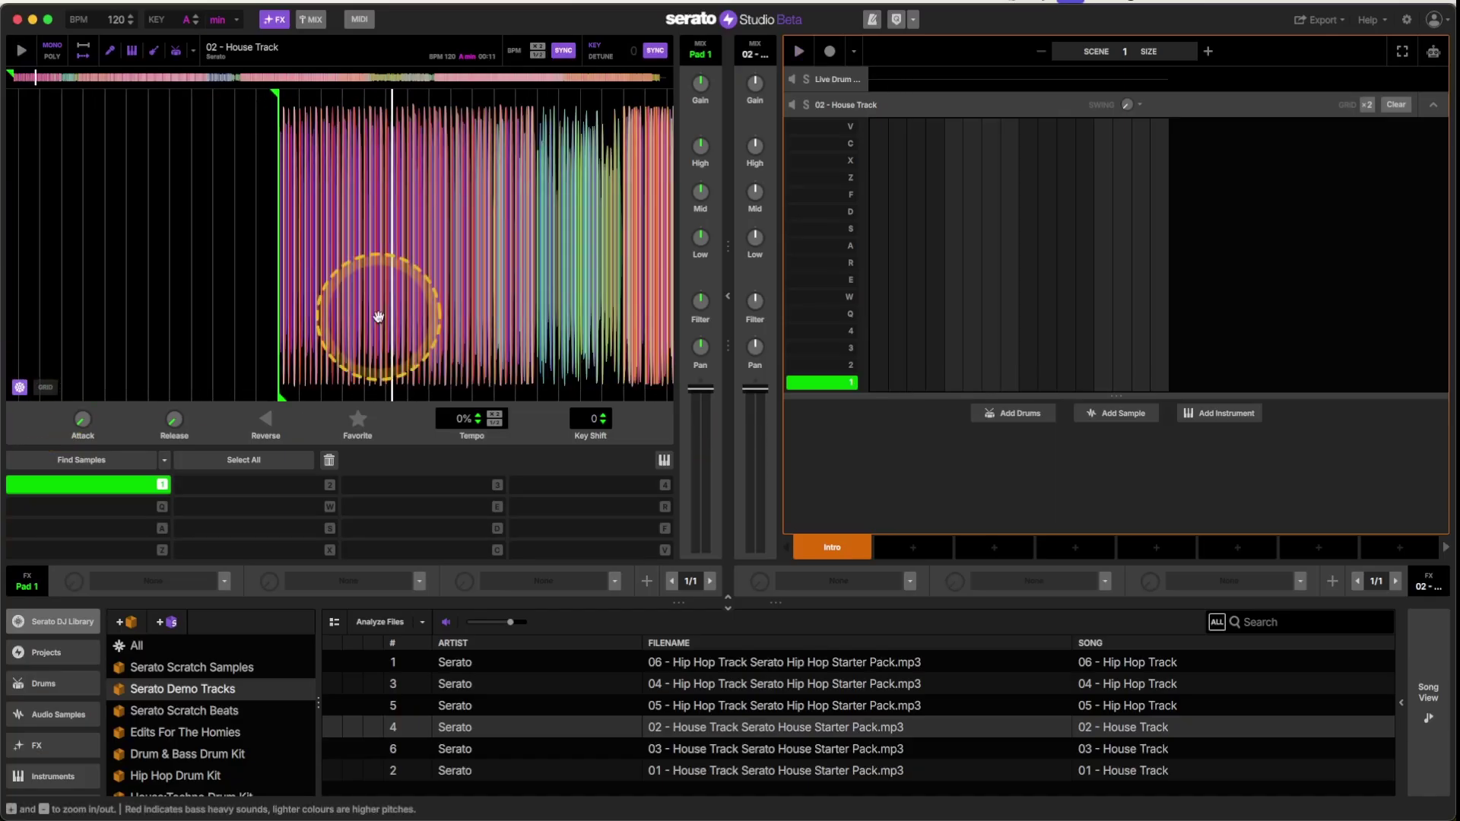
scroll(172, 283, up, 5)
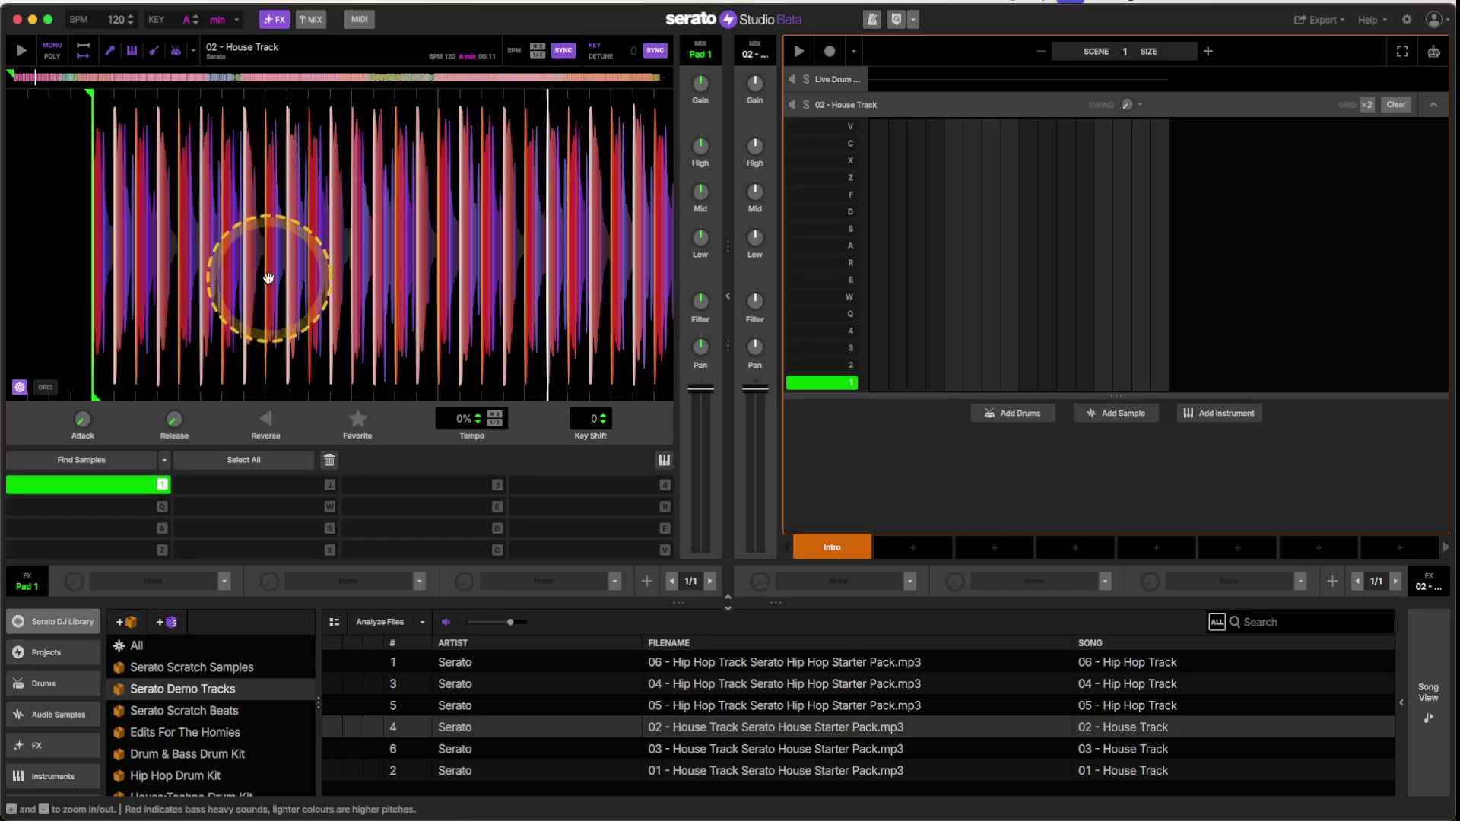
scroll(466, 261, down, 3)
scroll(339, 244, up, 5)
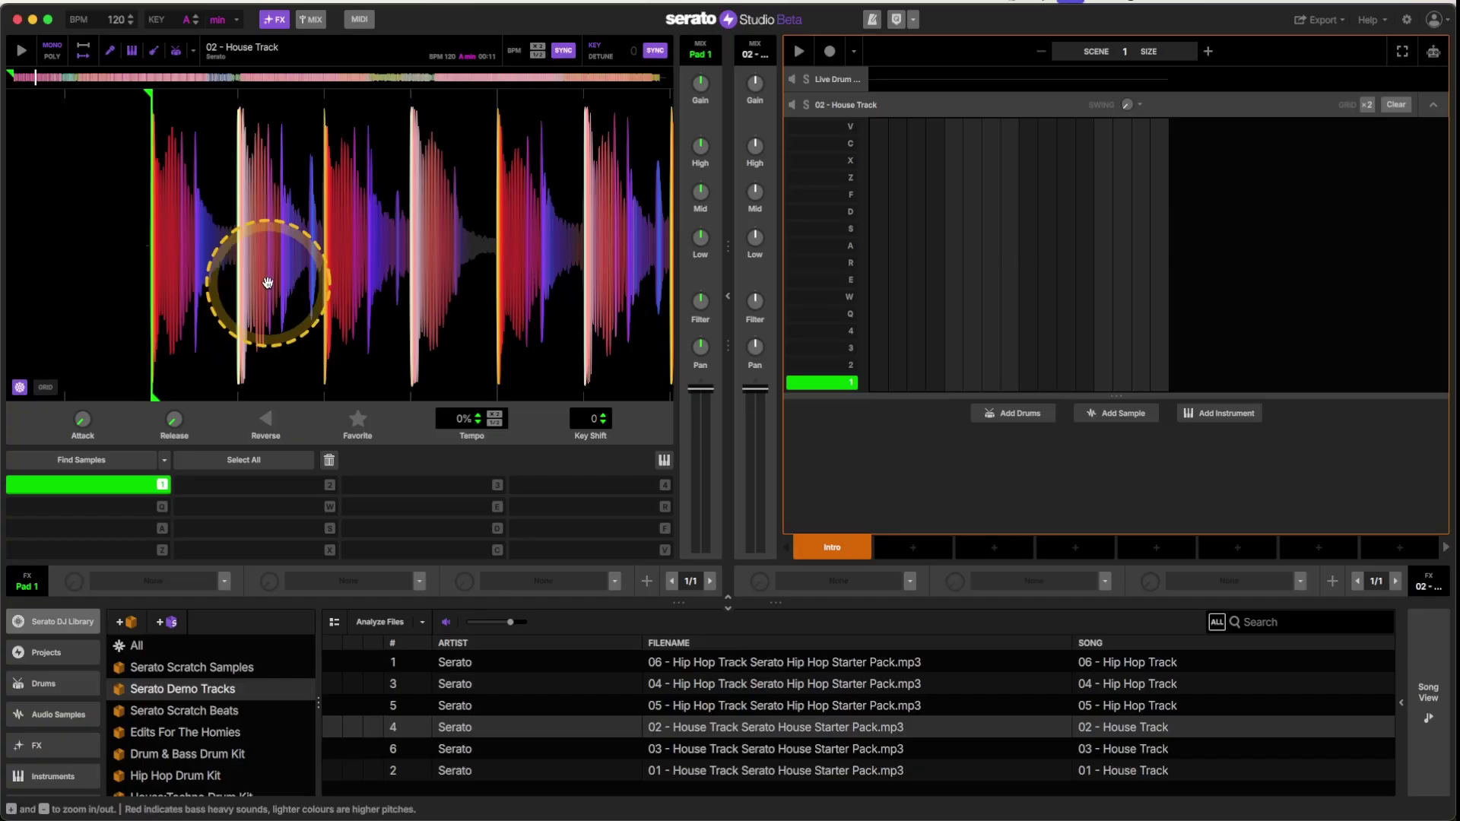
Turn off Freeze Mode and delete the pad 1 cue with the playhead back at the track's start
click(20, 387)
drag(236, 323, 622, 331)
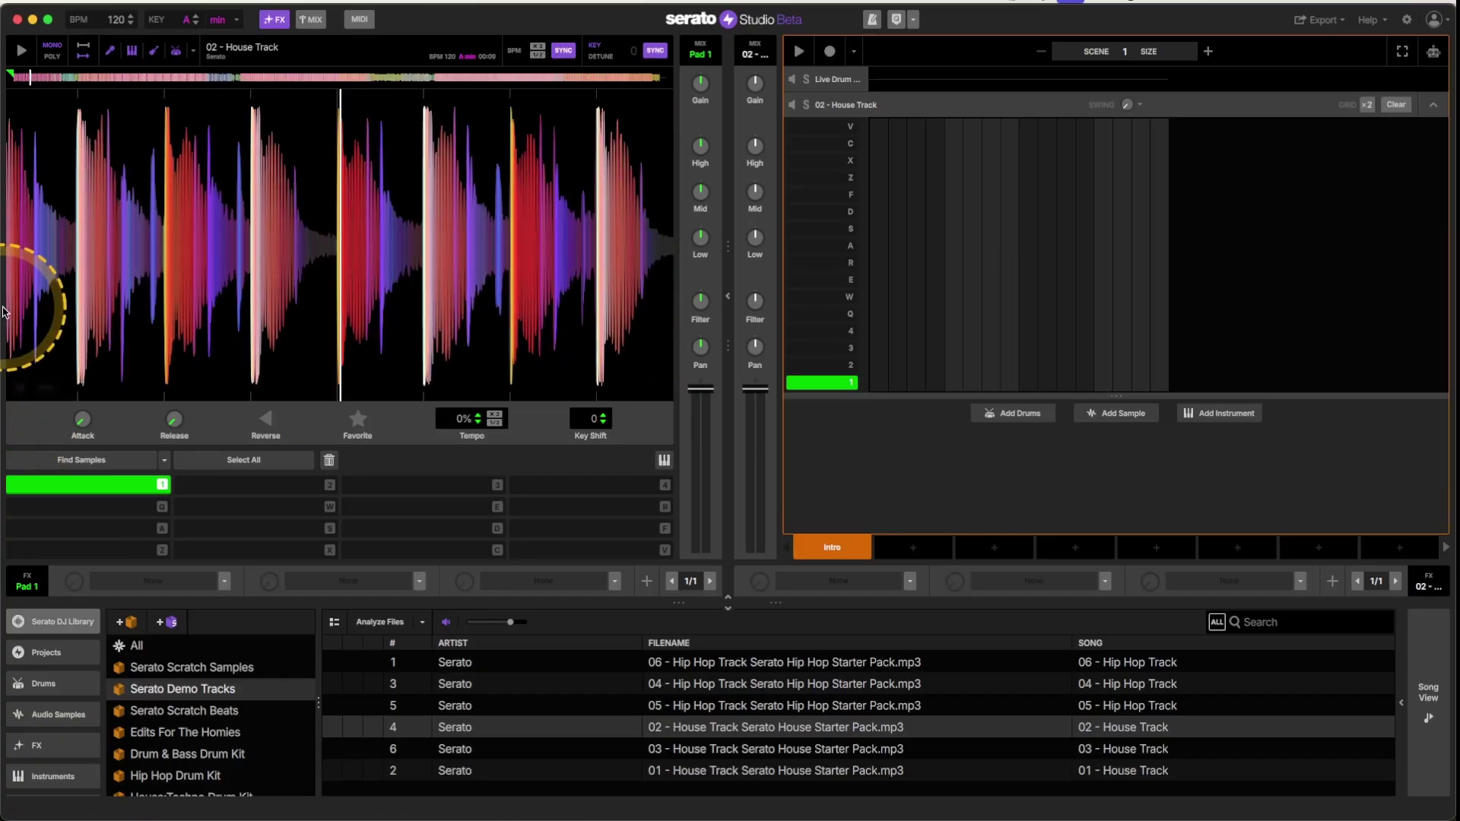
click(16, 78)
drag(353, 206, 581, 196)
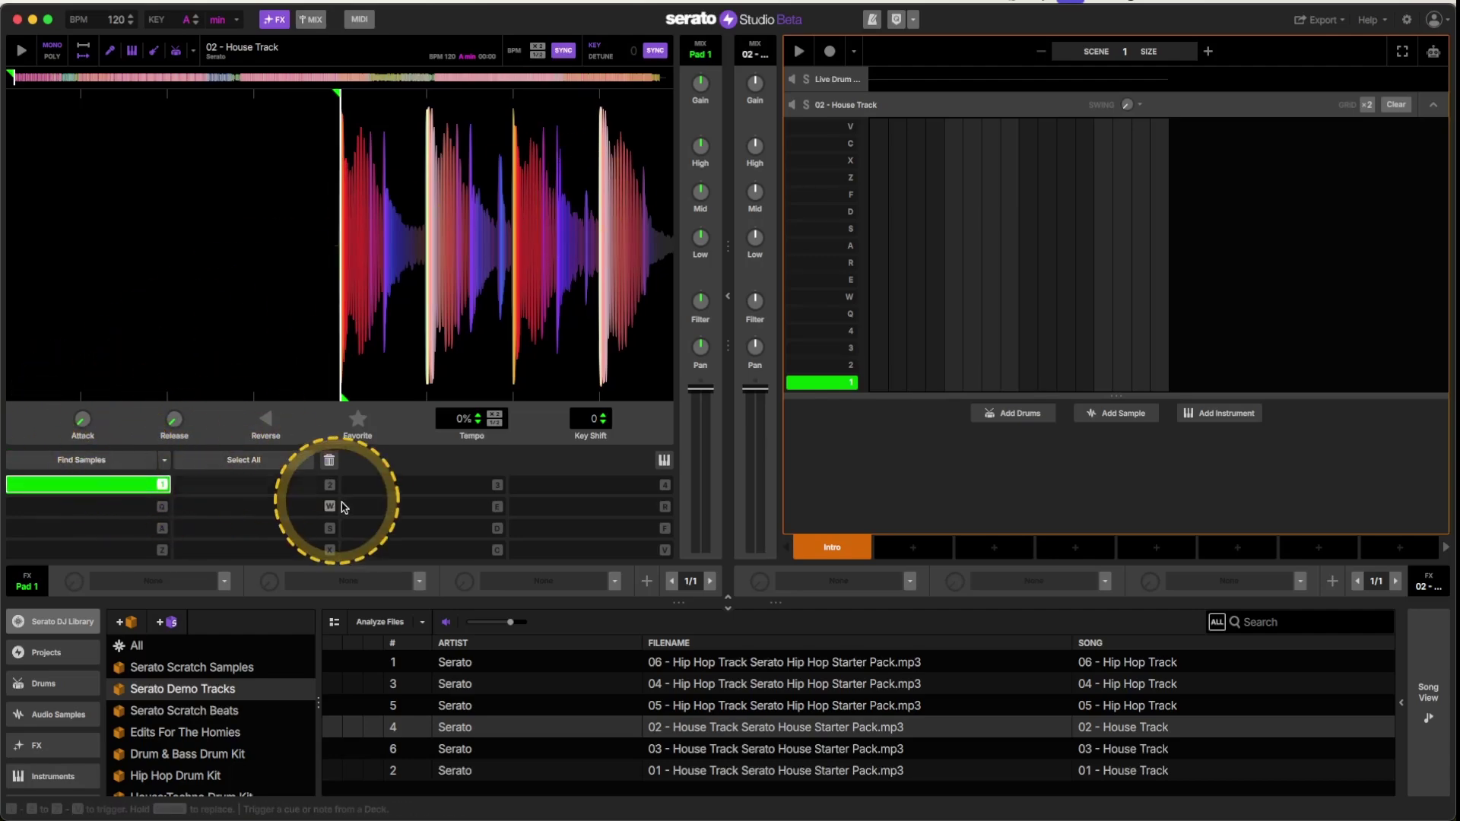
click(329, 460)
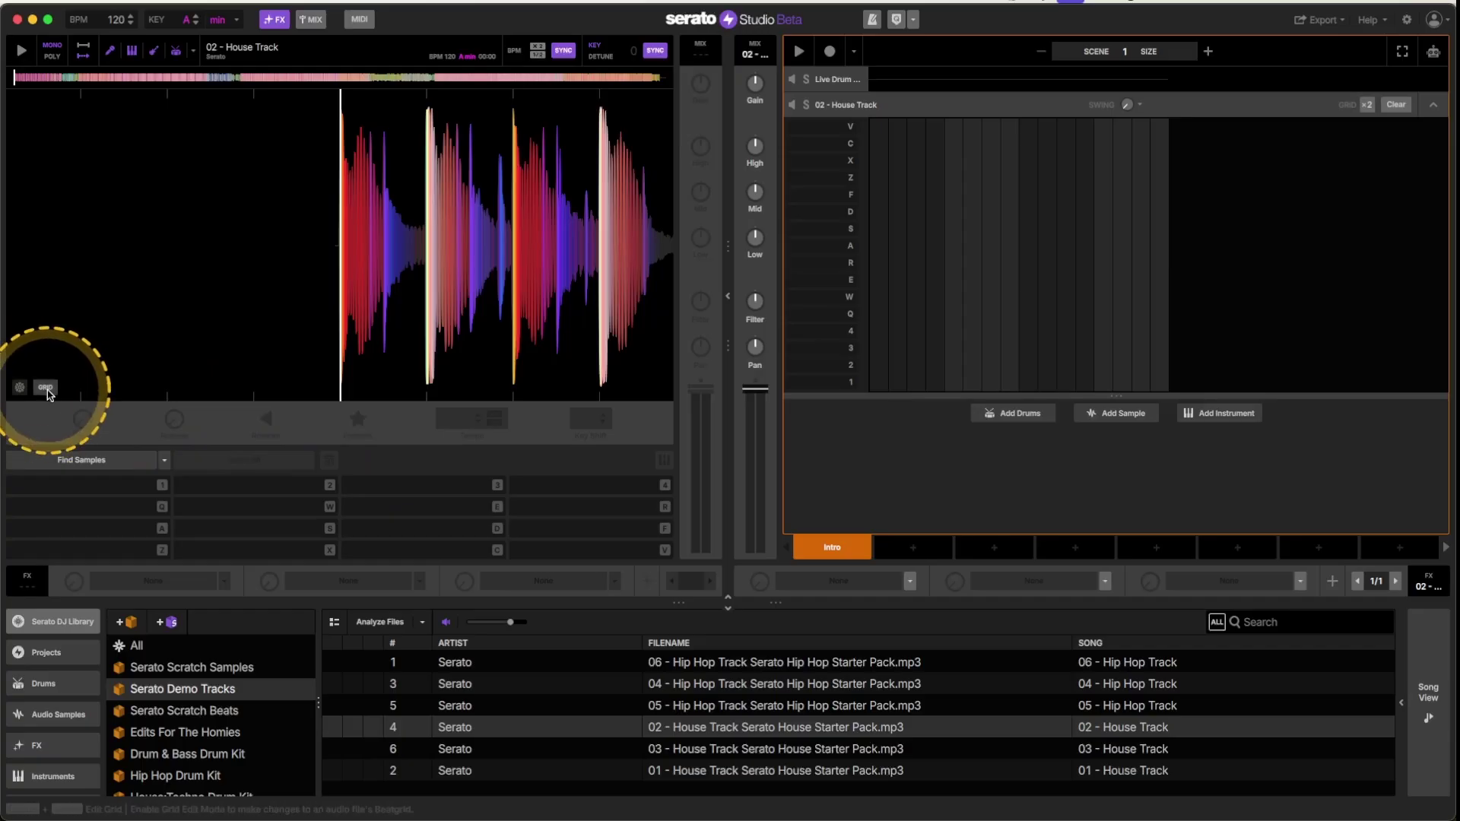
Enter Grid Edit Mode for the house track and set the grid start at its second beat
click(45, 388)
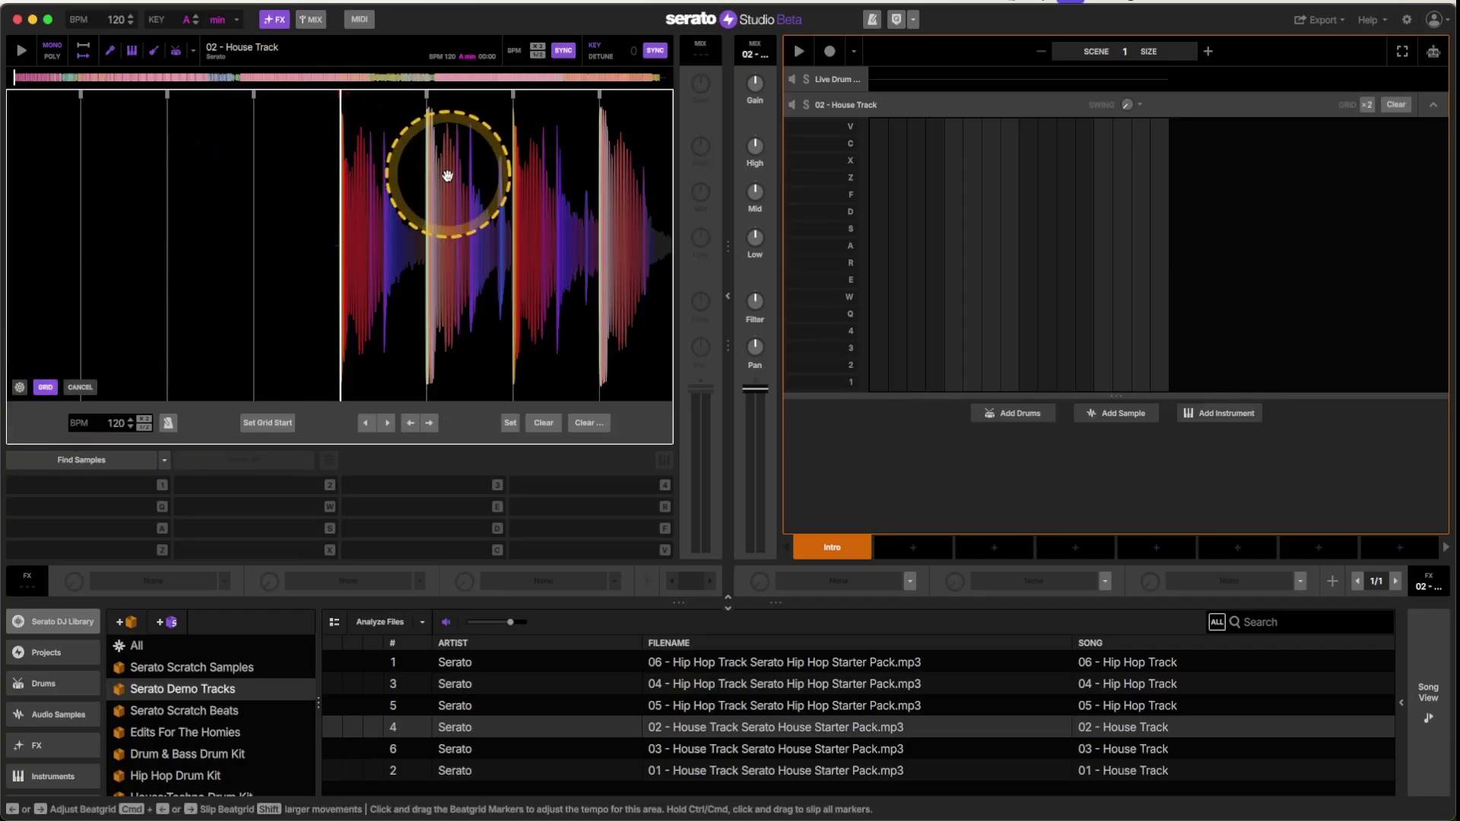
scroll(279, 340, down, 3)
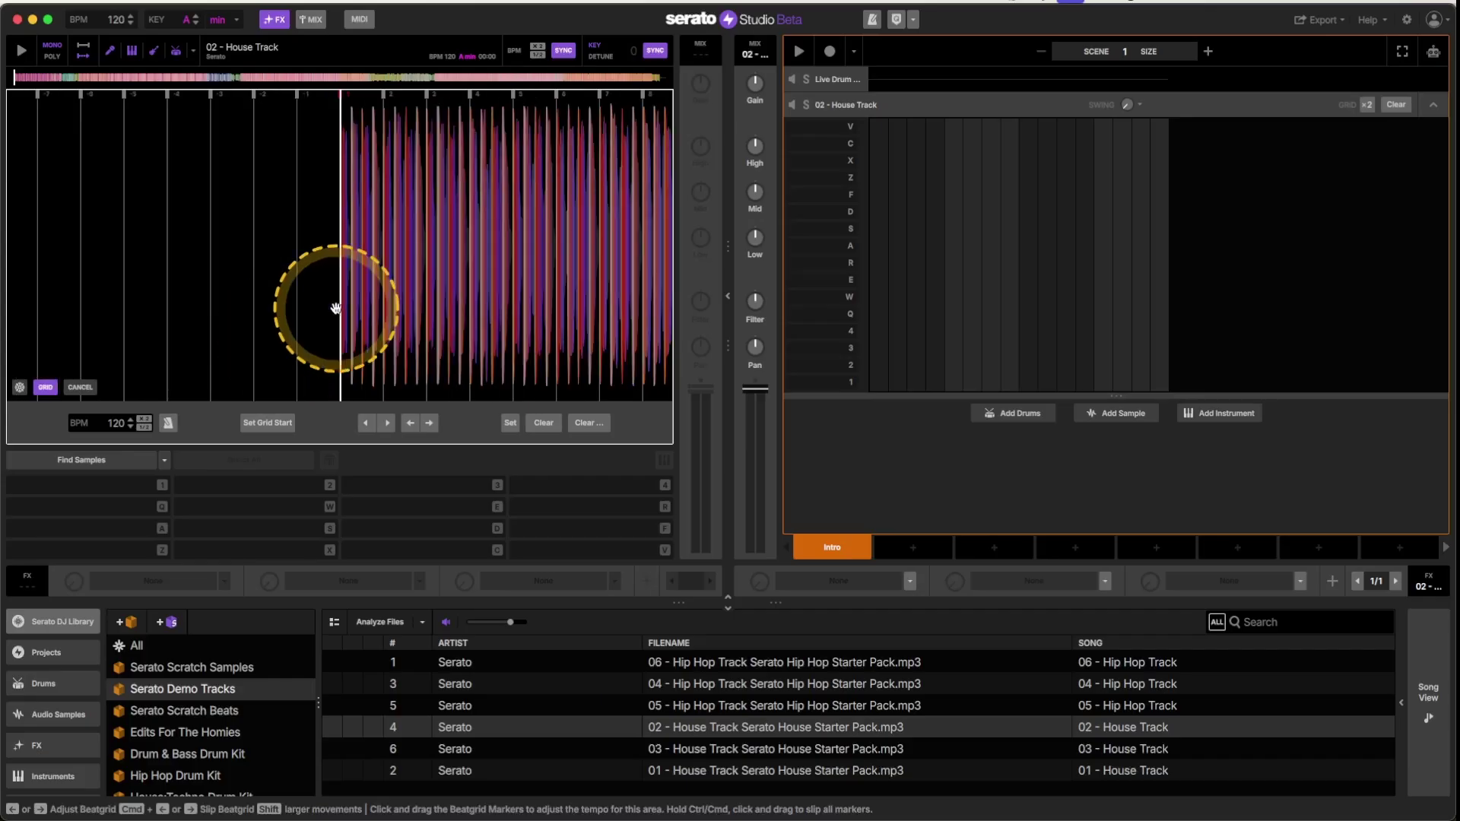
scroll(378, 294, up, 3)
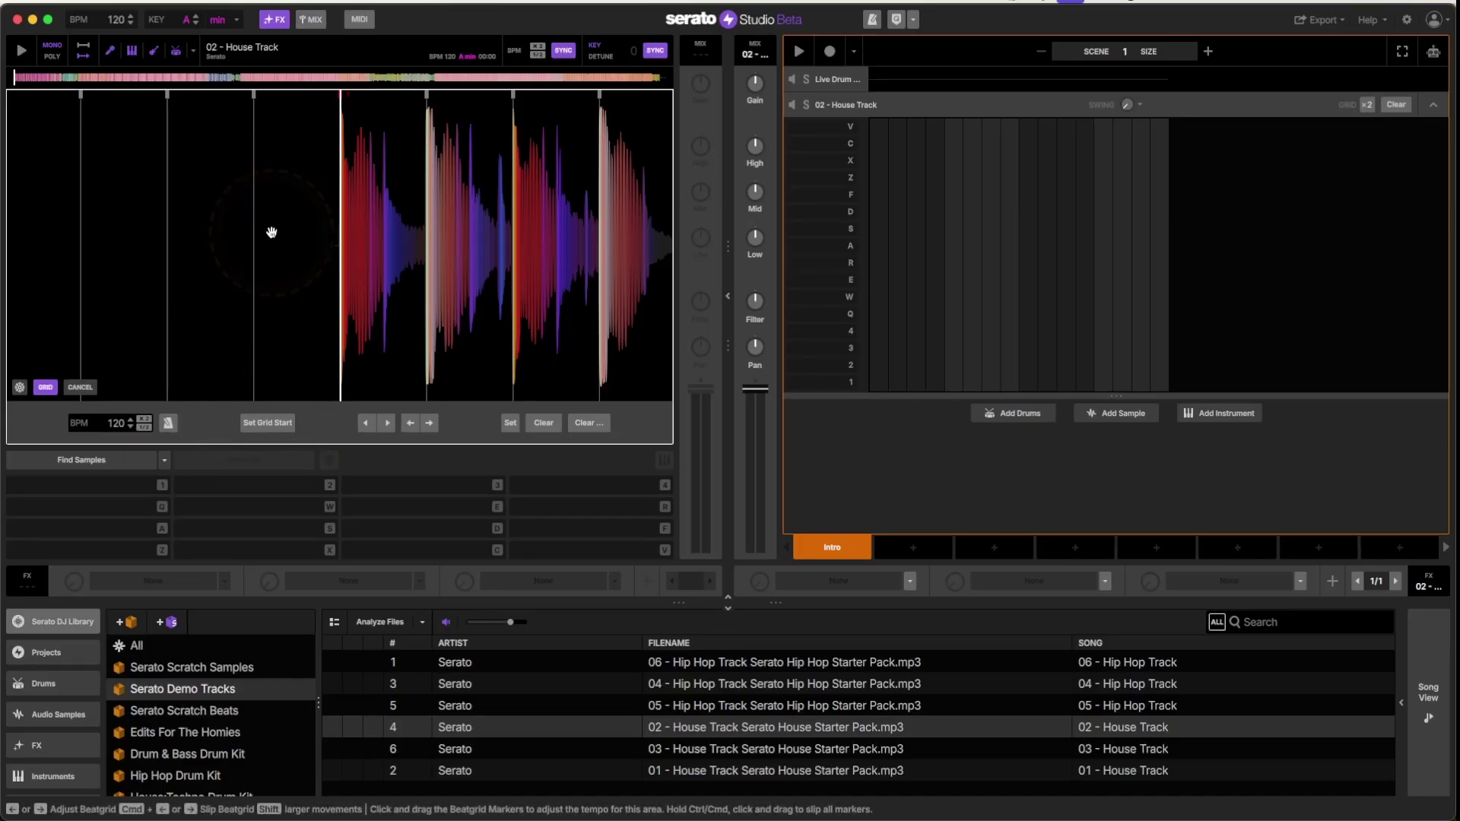
drag(421, 250, 346, 250)
click(286, 424)
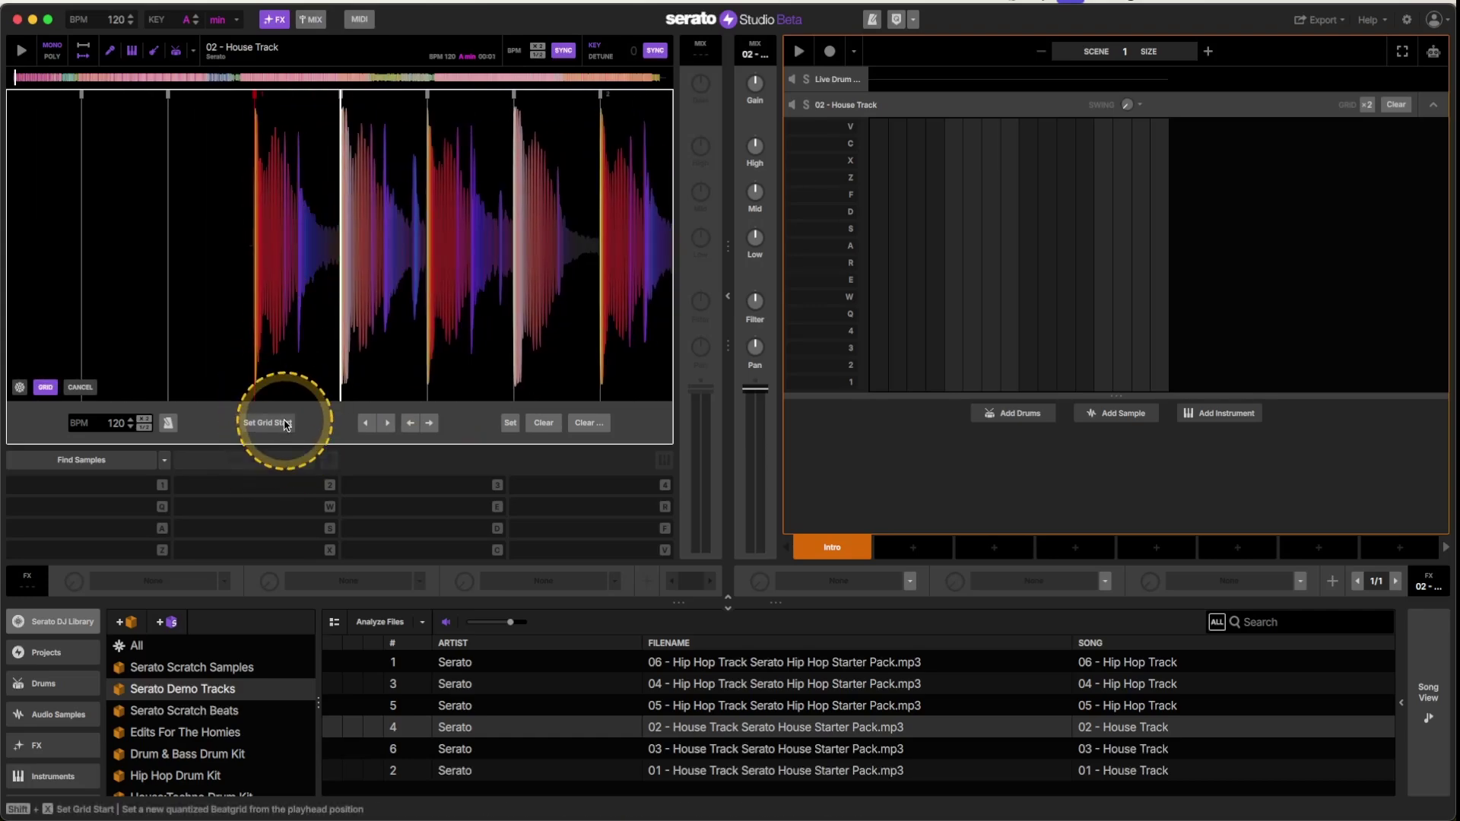
Move the playhead slightly ahead of the first kick's transient and set the grid start there
scroll(344, 344, up, 3)
drag(286, 349, 695, 365)
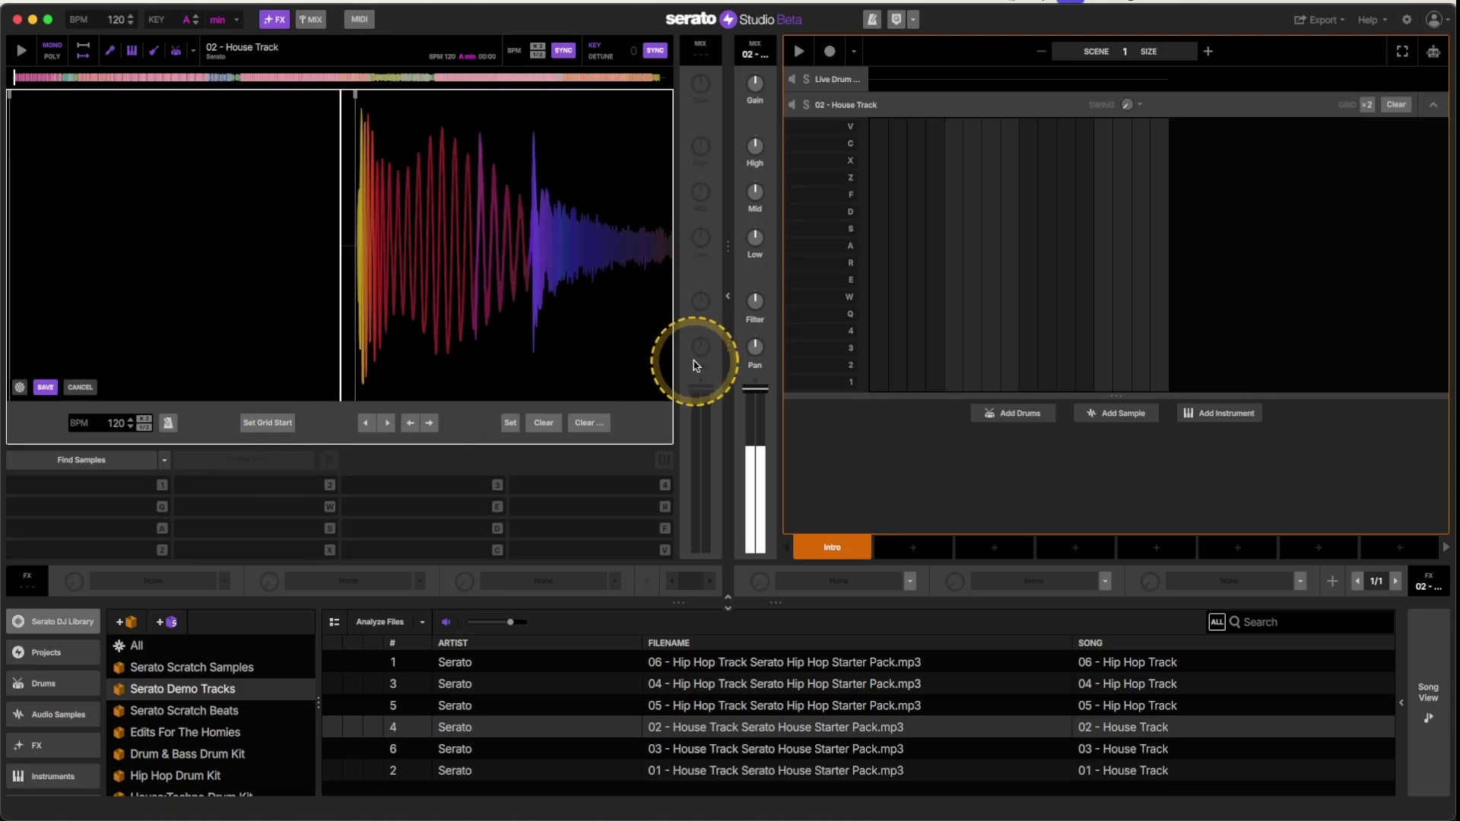
scroll(482, 350, up, 2)
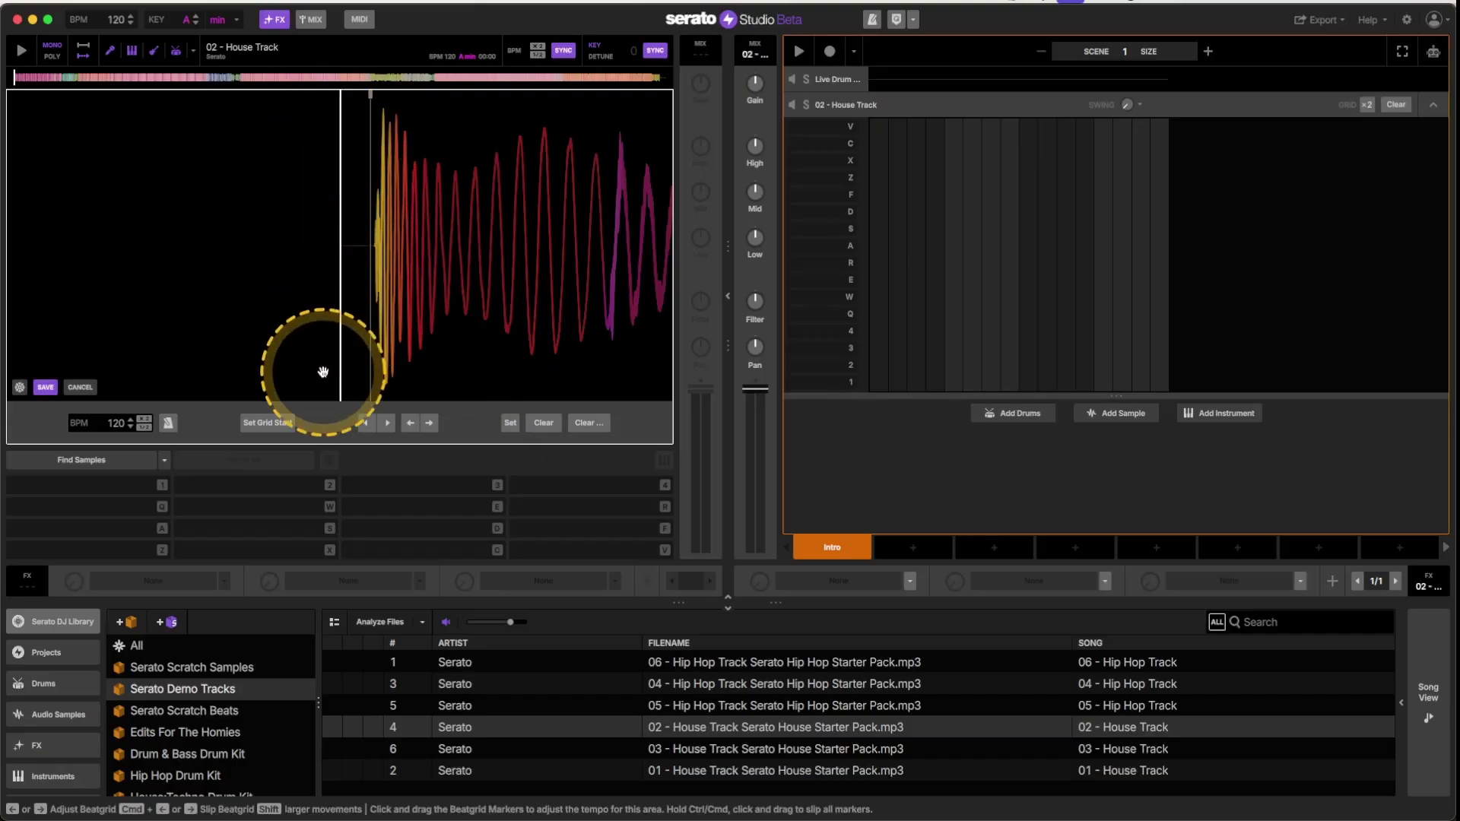
click(262, 420)
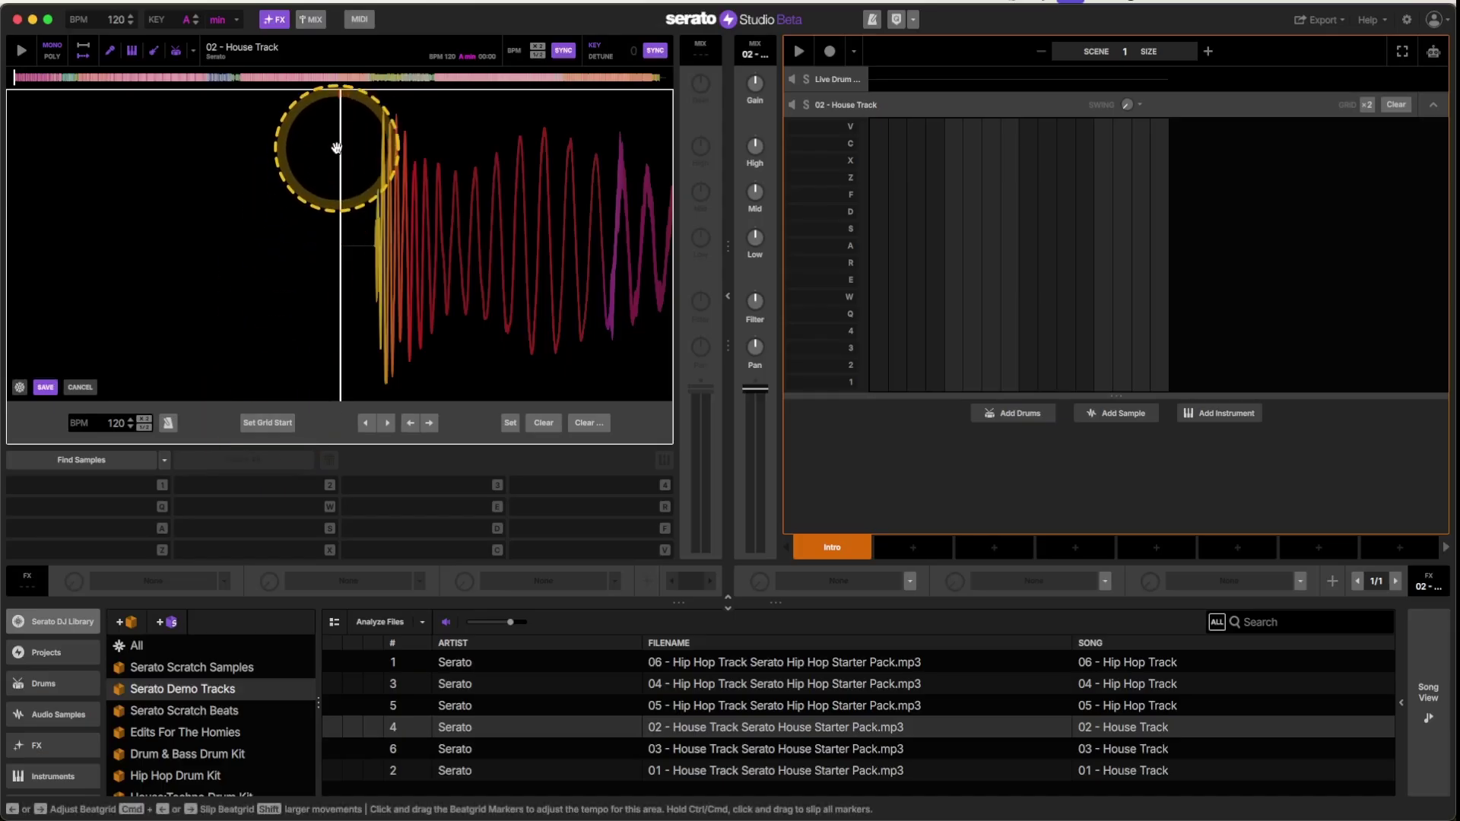
drag(340, 309, 326, 326)
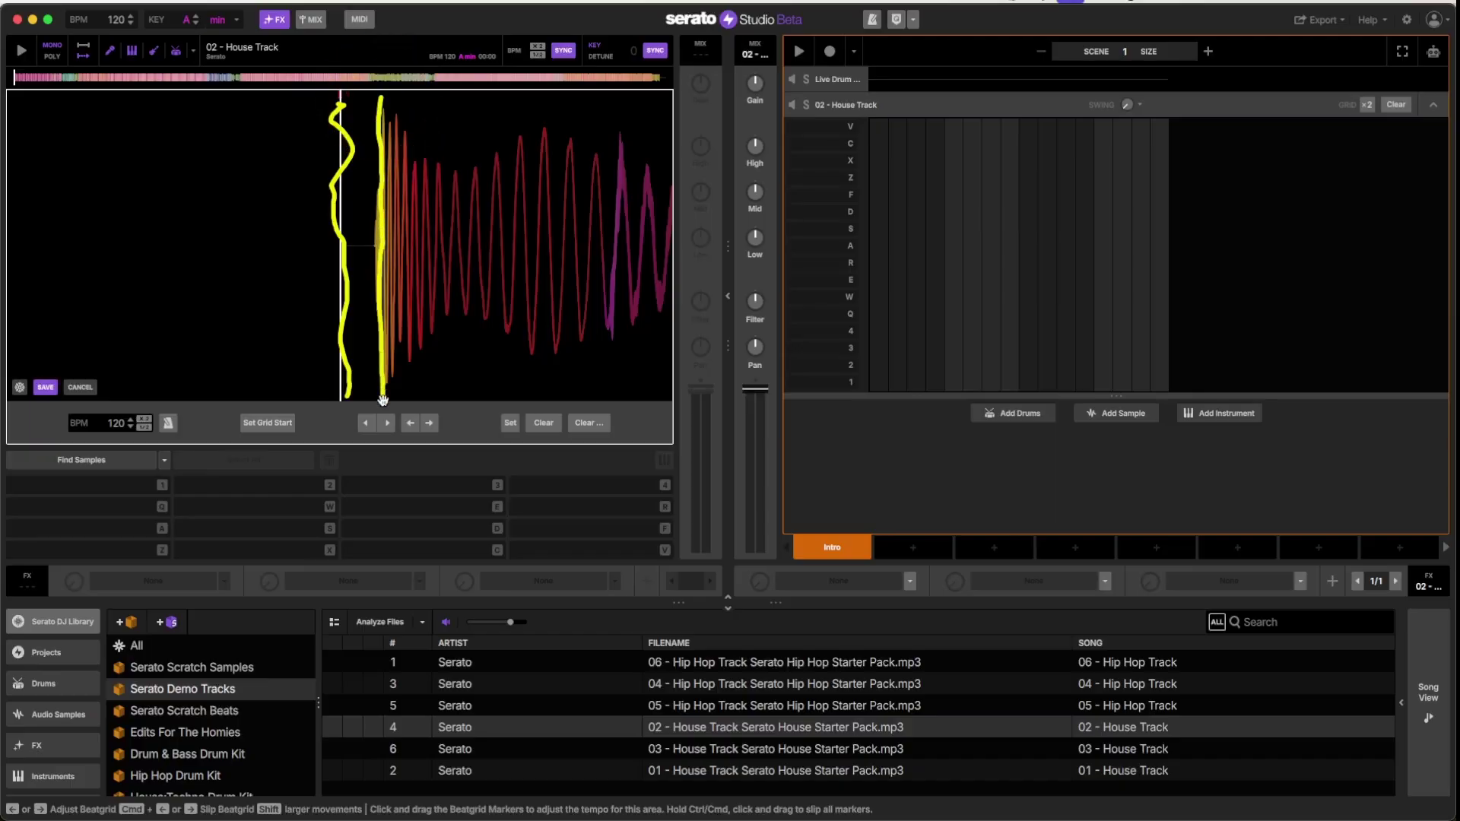
Align the playhead with the first kick's transient and set the grid start there
drag(501, 295, 466, 289)
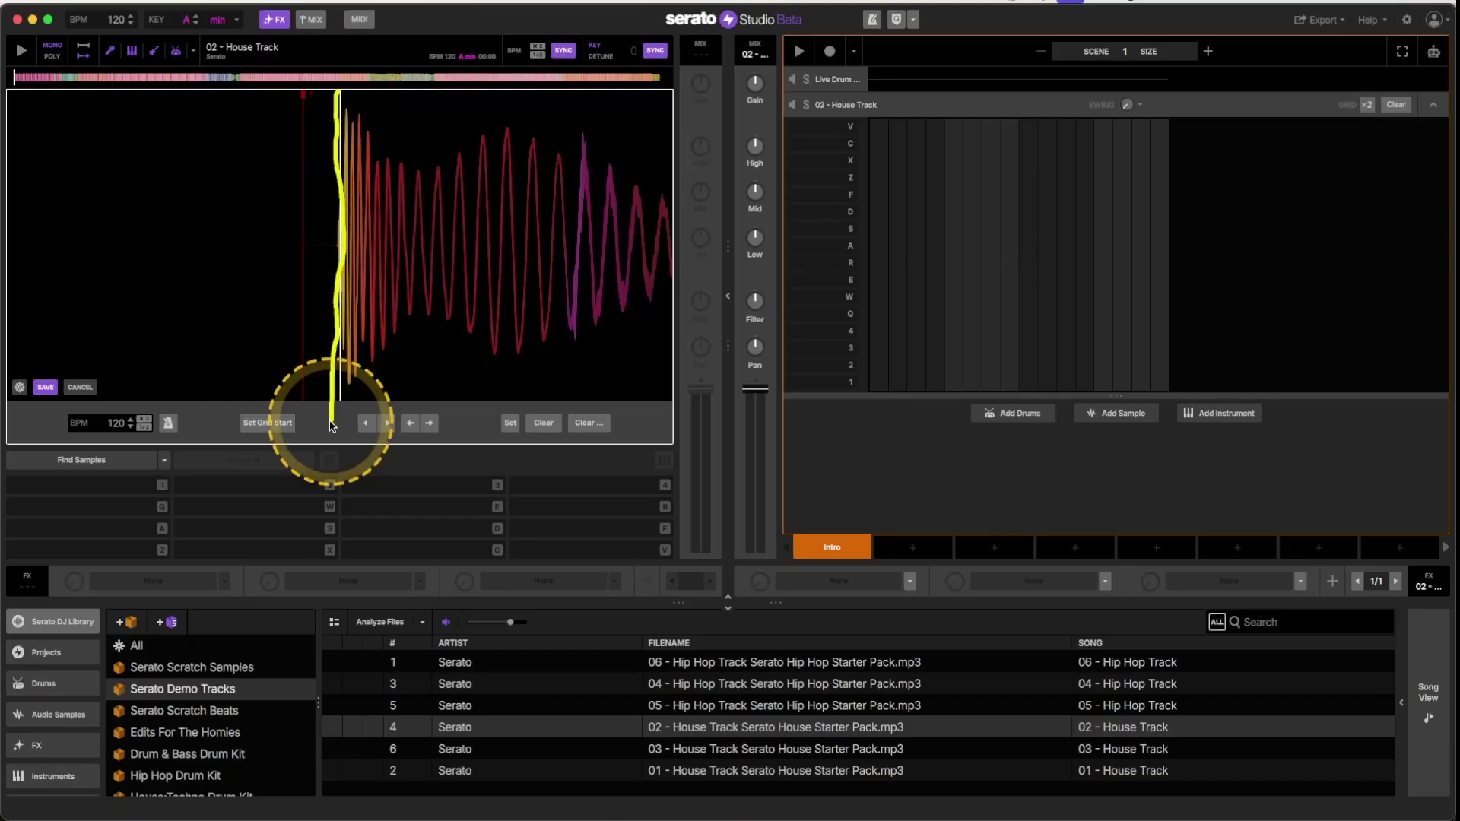
click(273, 419)
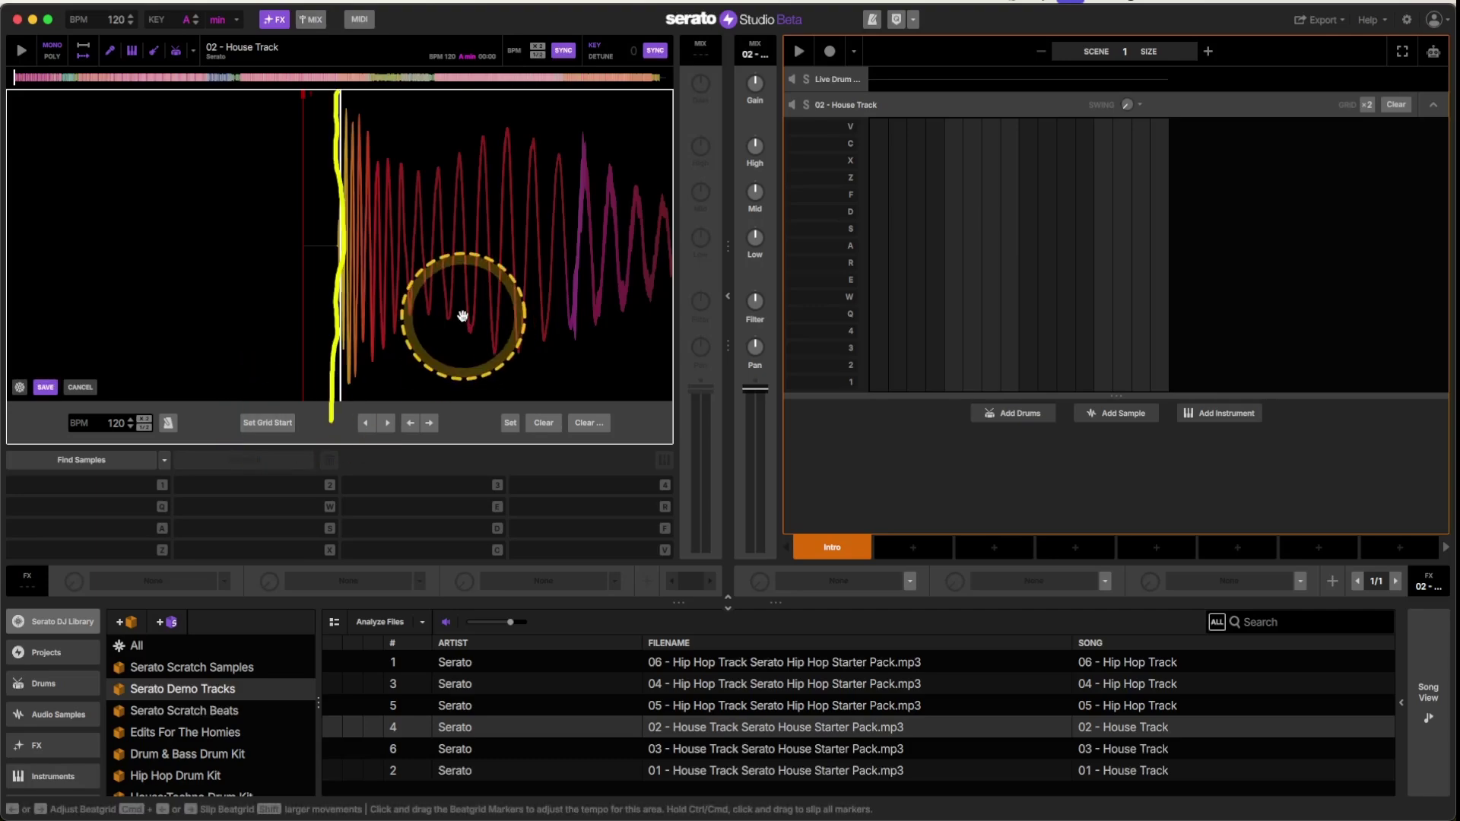
scroll(458, 314, down, 3)
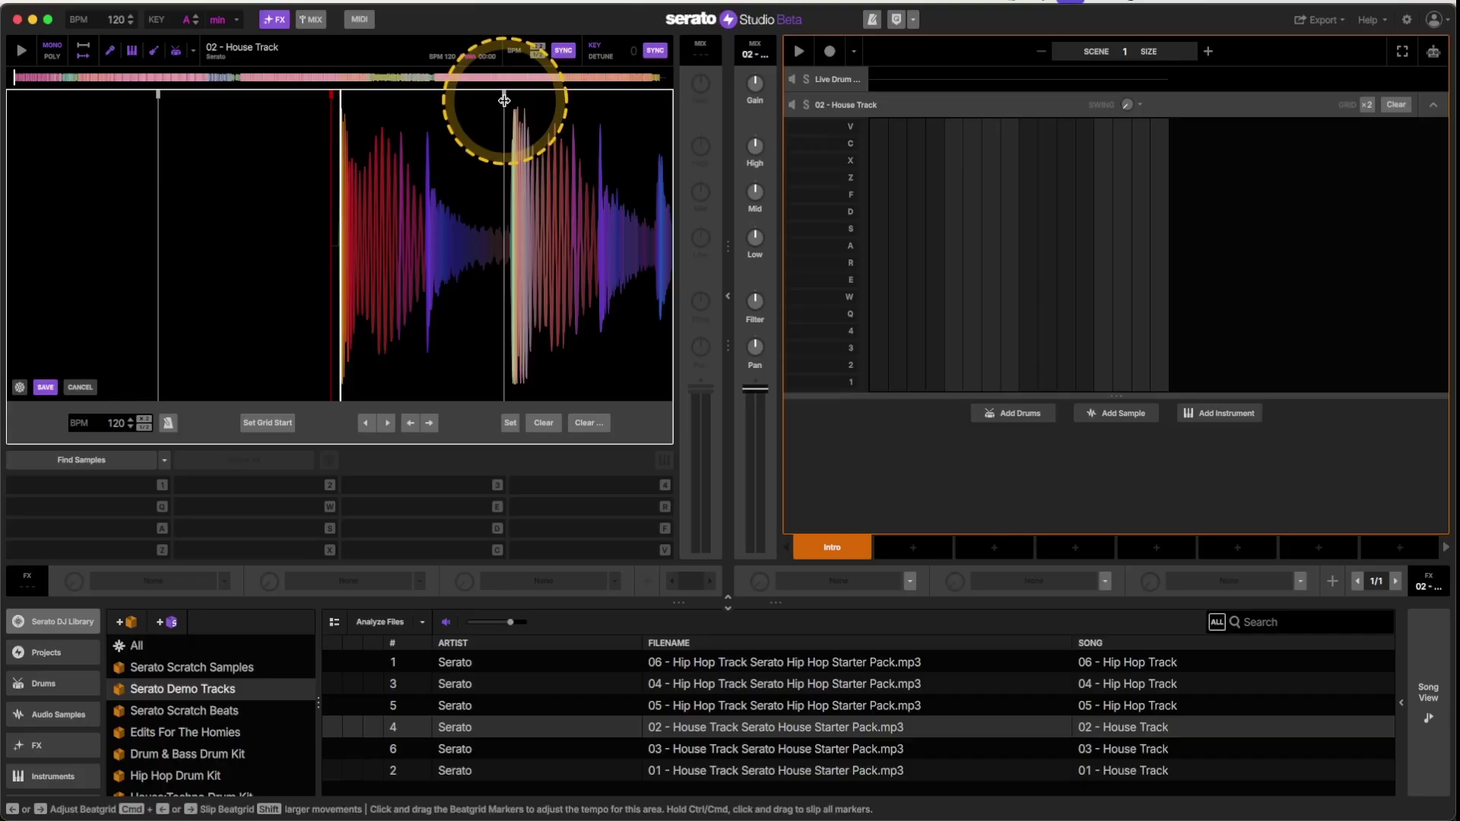
drag(557, 120, 362, 103)
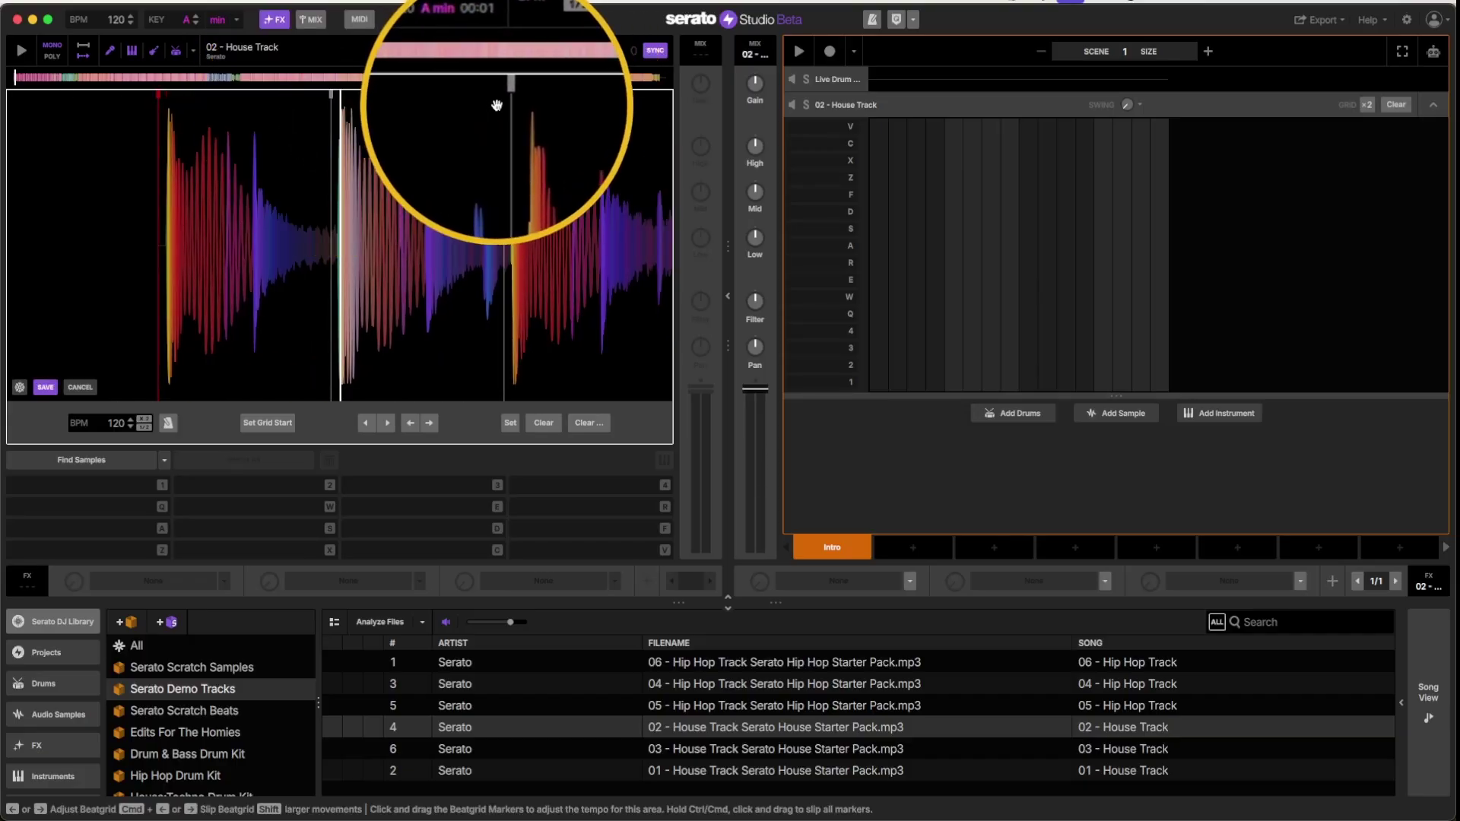
drag(221, 137, 393, 143)
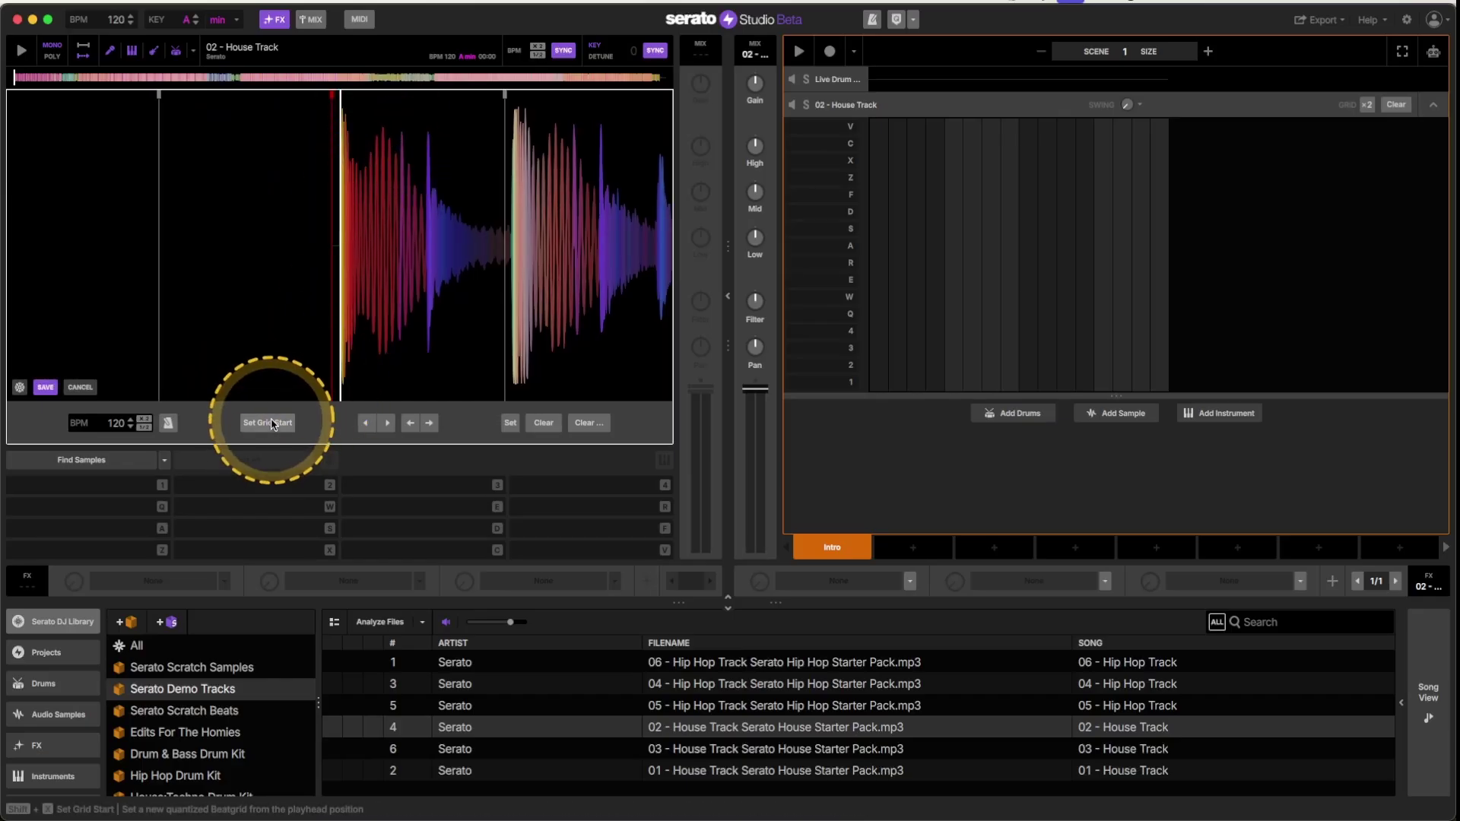
Move the playhead to the second bar's downbeat and set a beatgrid marker there
drag(580, 108, 198, 108)
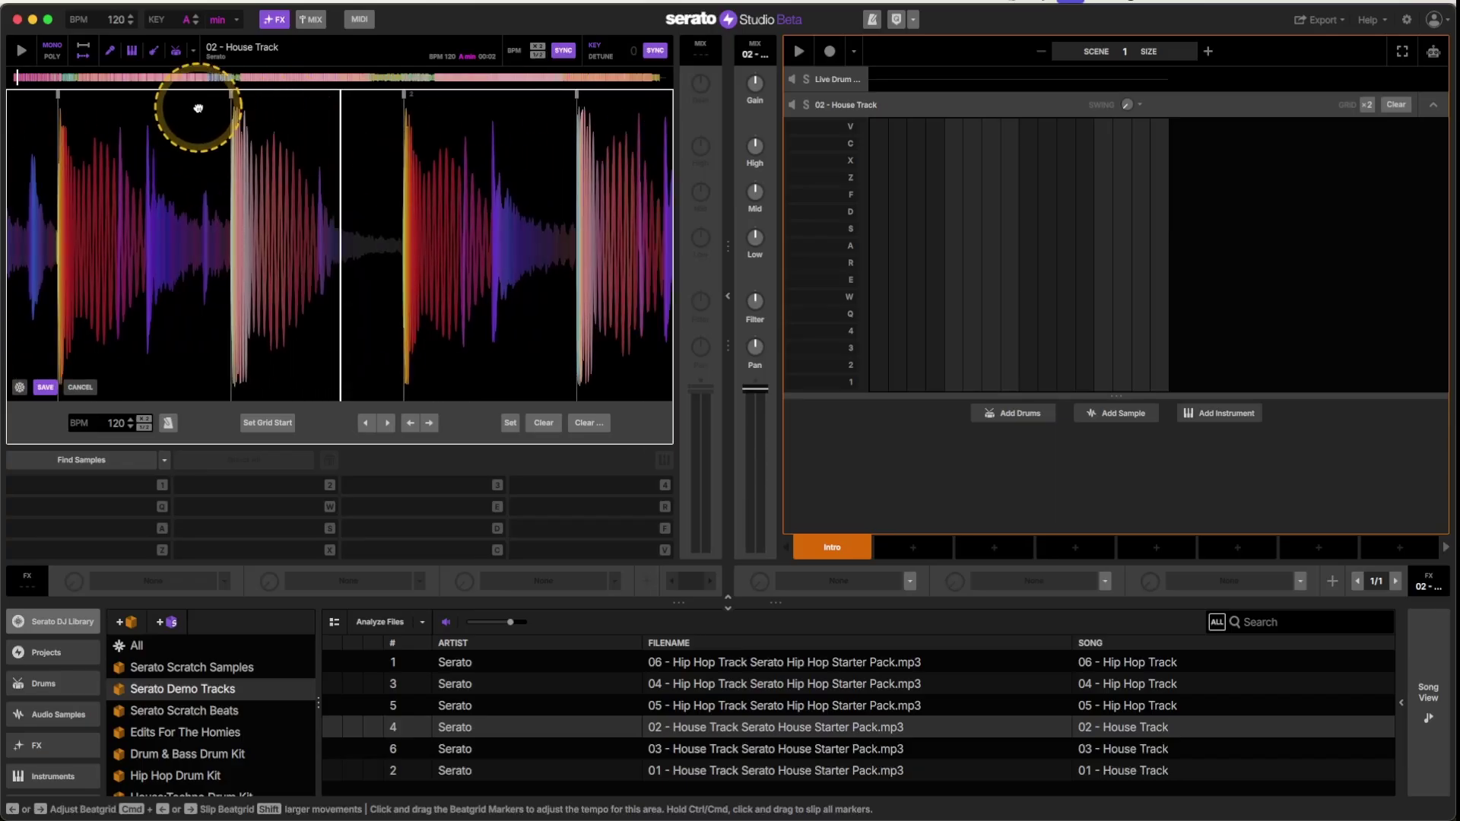
mouse_move(415, 107)
mouse_down()
mouse_move(444, 108)
mouse_move(393, 112)
mouse_up()
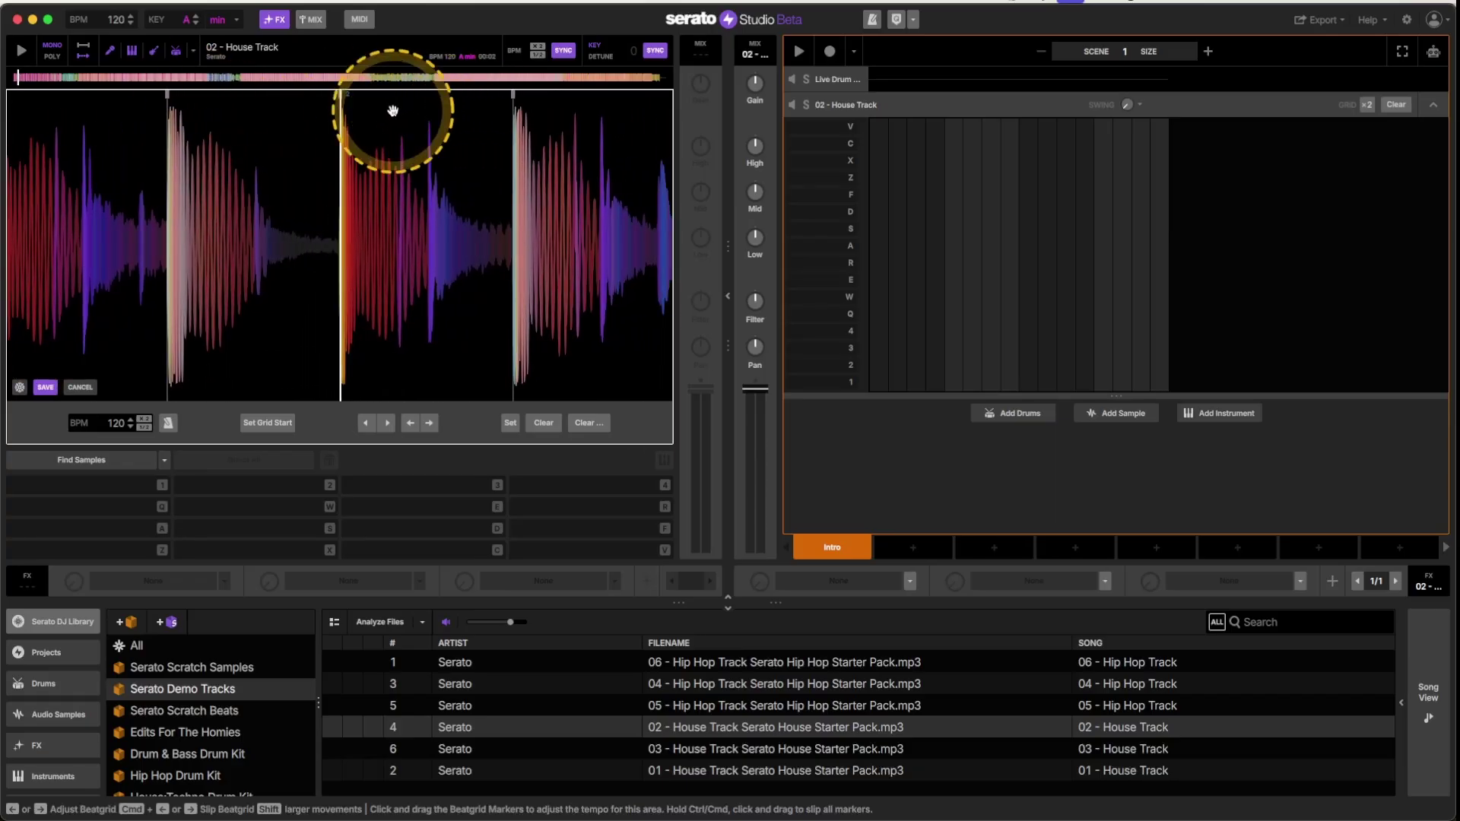
click(513, 428)
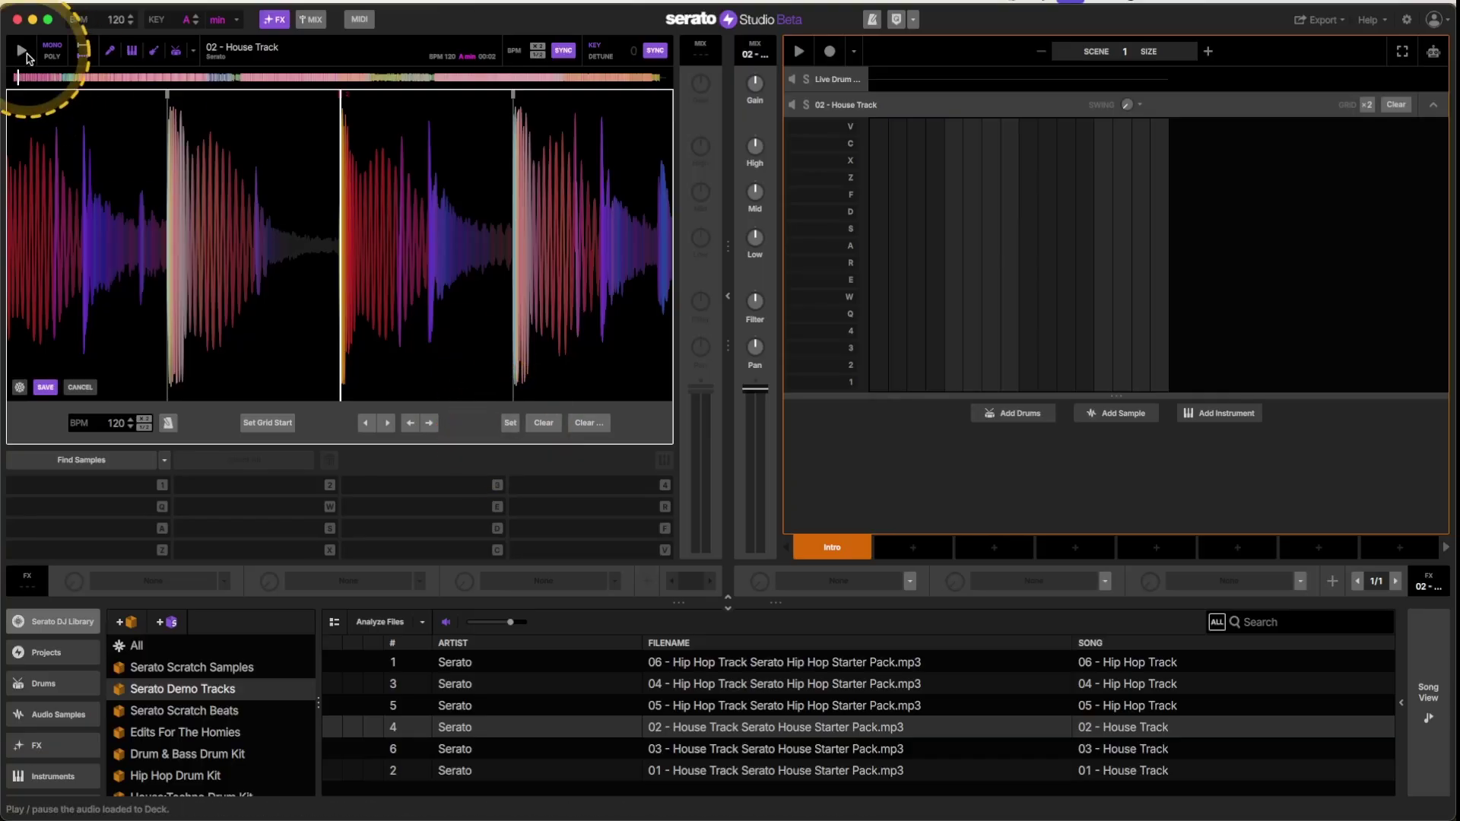
Set another beatgrid marker on the transient about 28 seconds into the track
click(69, 79)
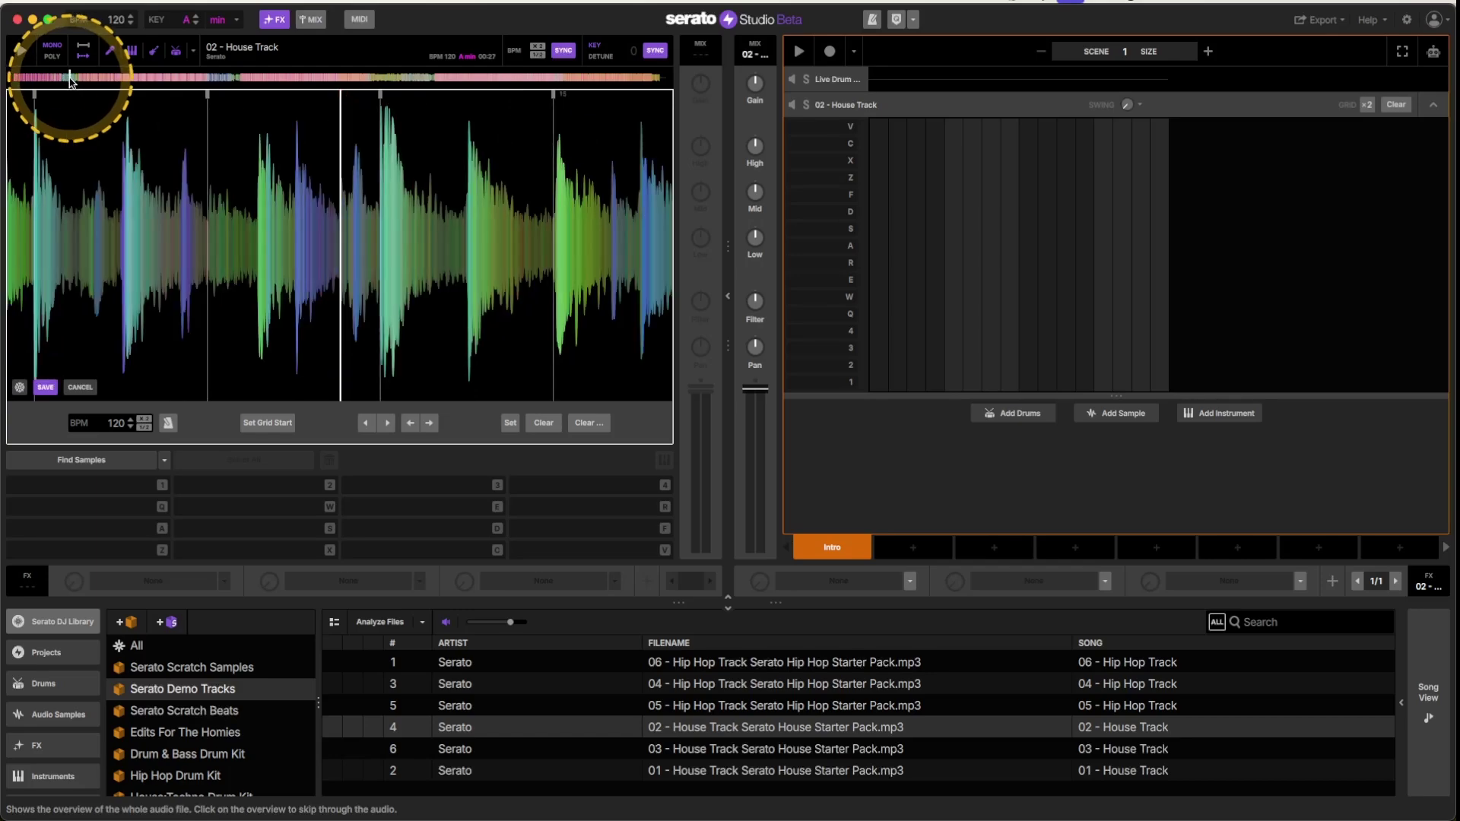
mouse_move(476, 141)
mouse_down()
mouse_move(328, 129)
mouse_move(507, 147)
mouse_move(349, 144)
mouse_up()
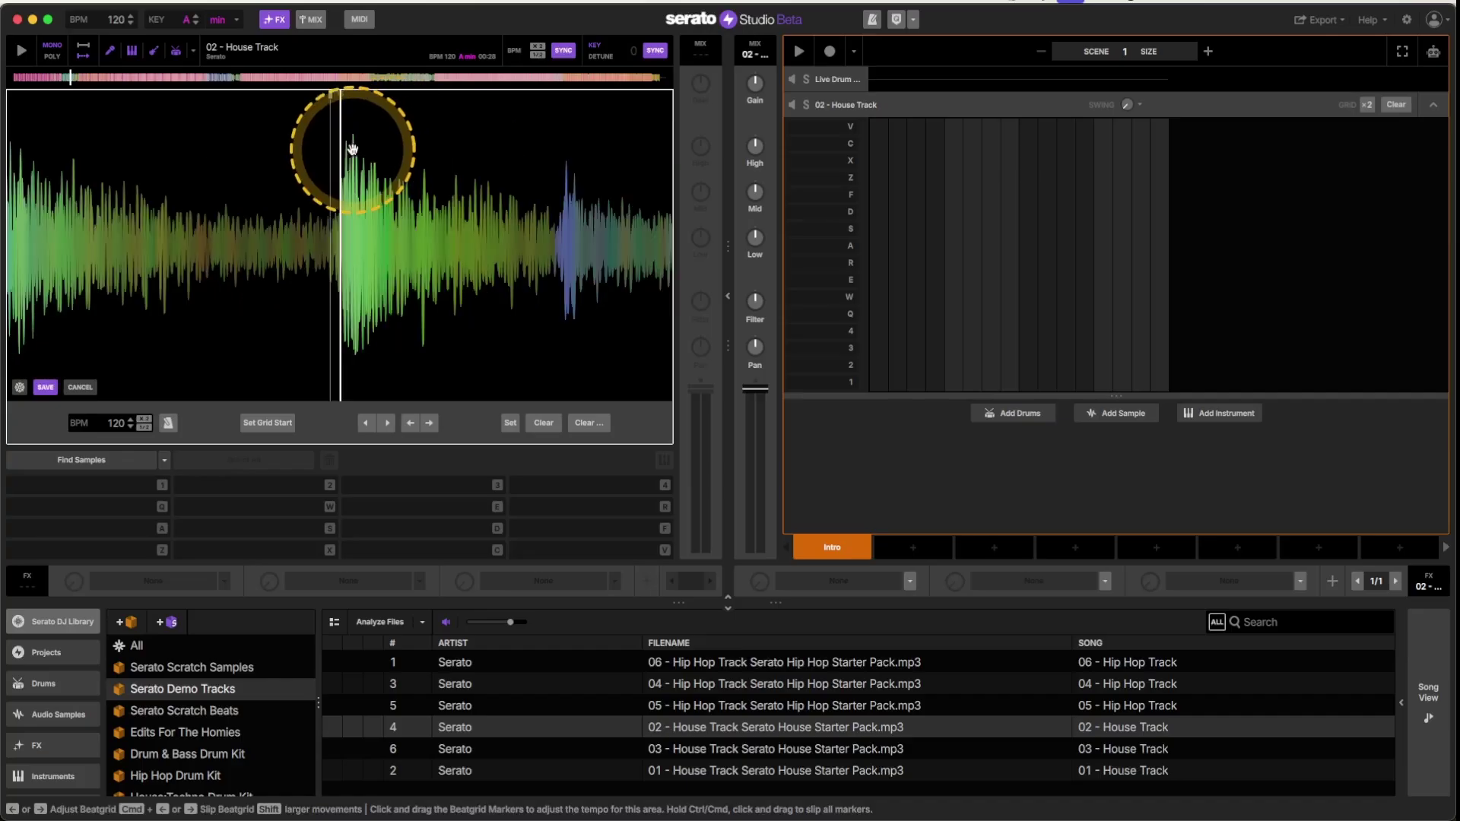
click(507, 422)
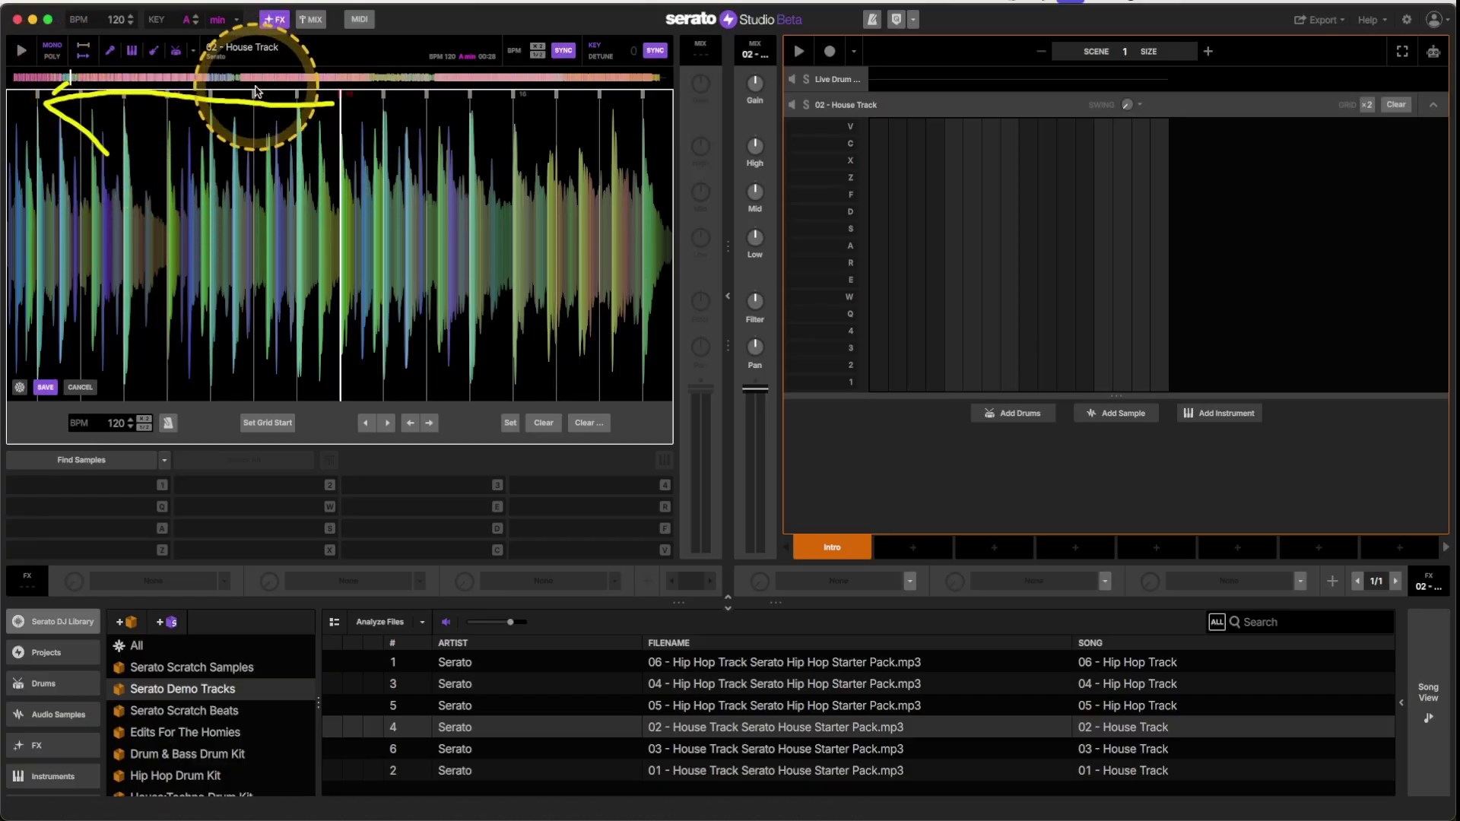
Go to about 01:45 in the track and try stretching the beatgrid both ways and slipping it forward in small increments
click(222, 79)
scroll(479, 191, up, 2)
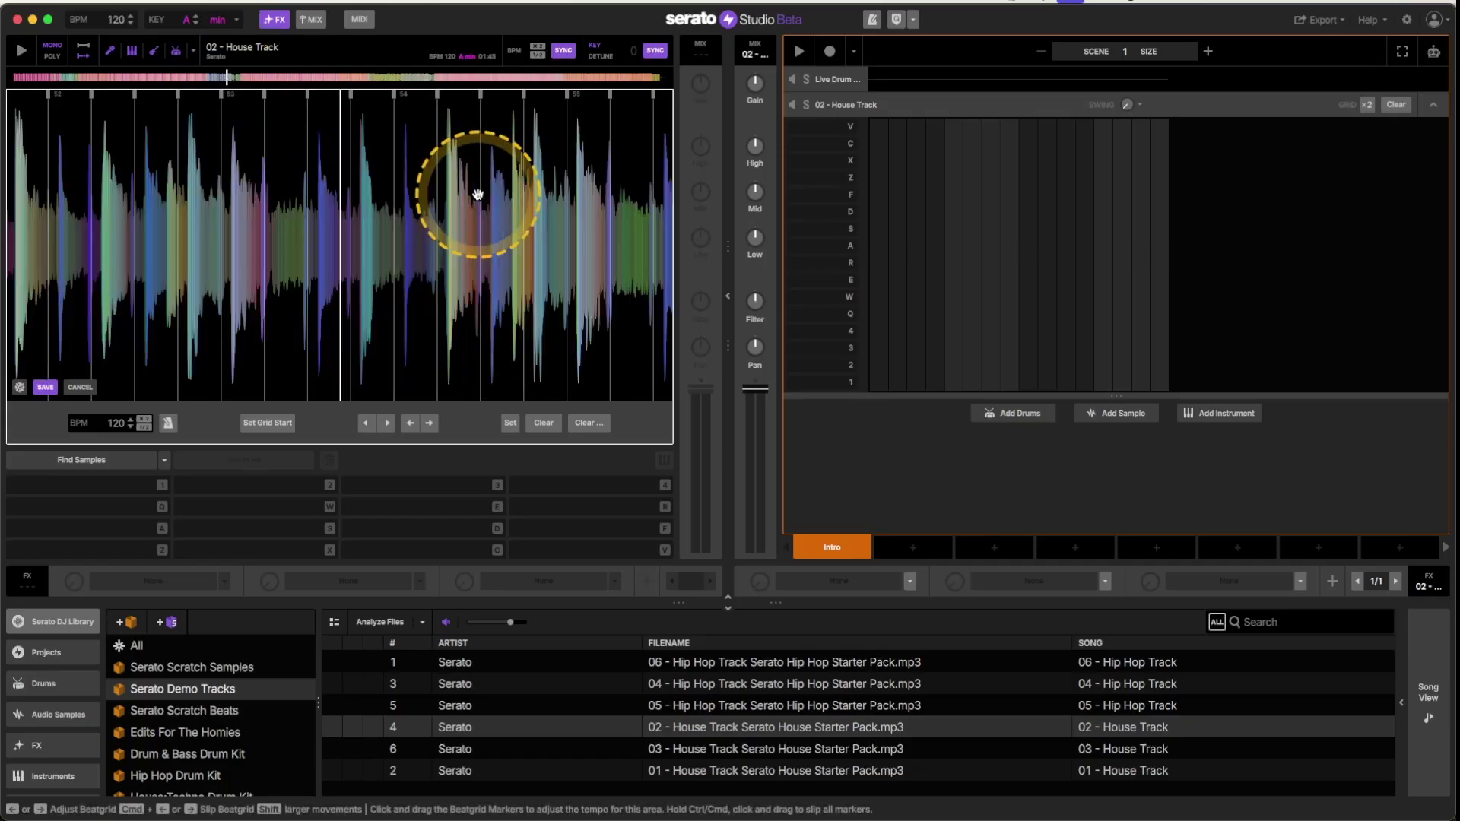
scroll(466, 254, down, 2)
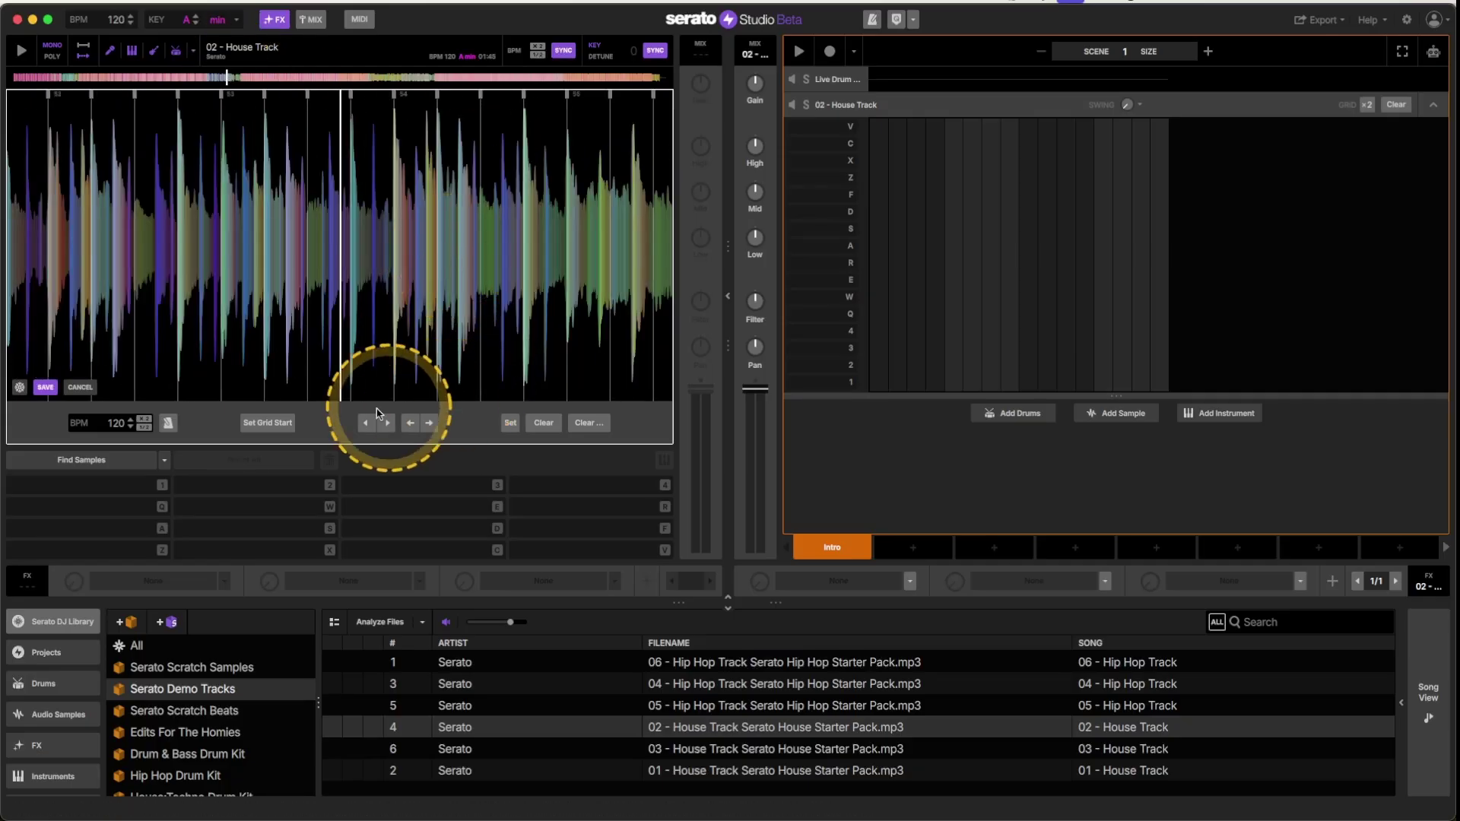
click(367, 423)
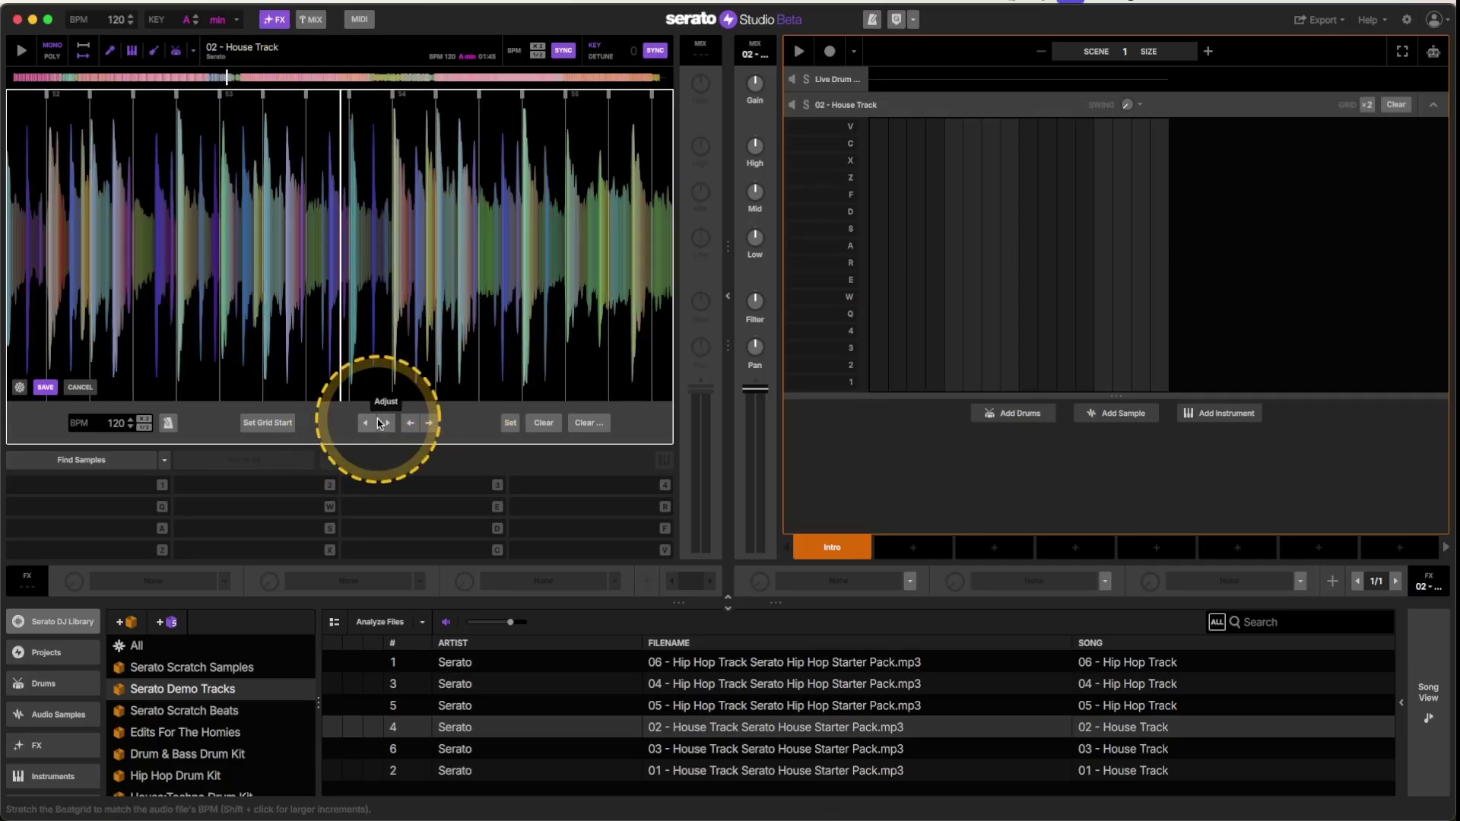
click(388, 423)
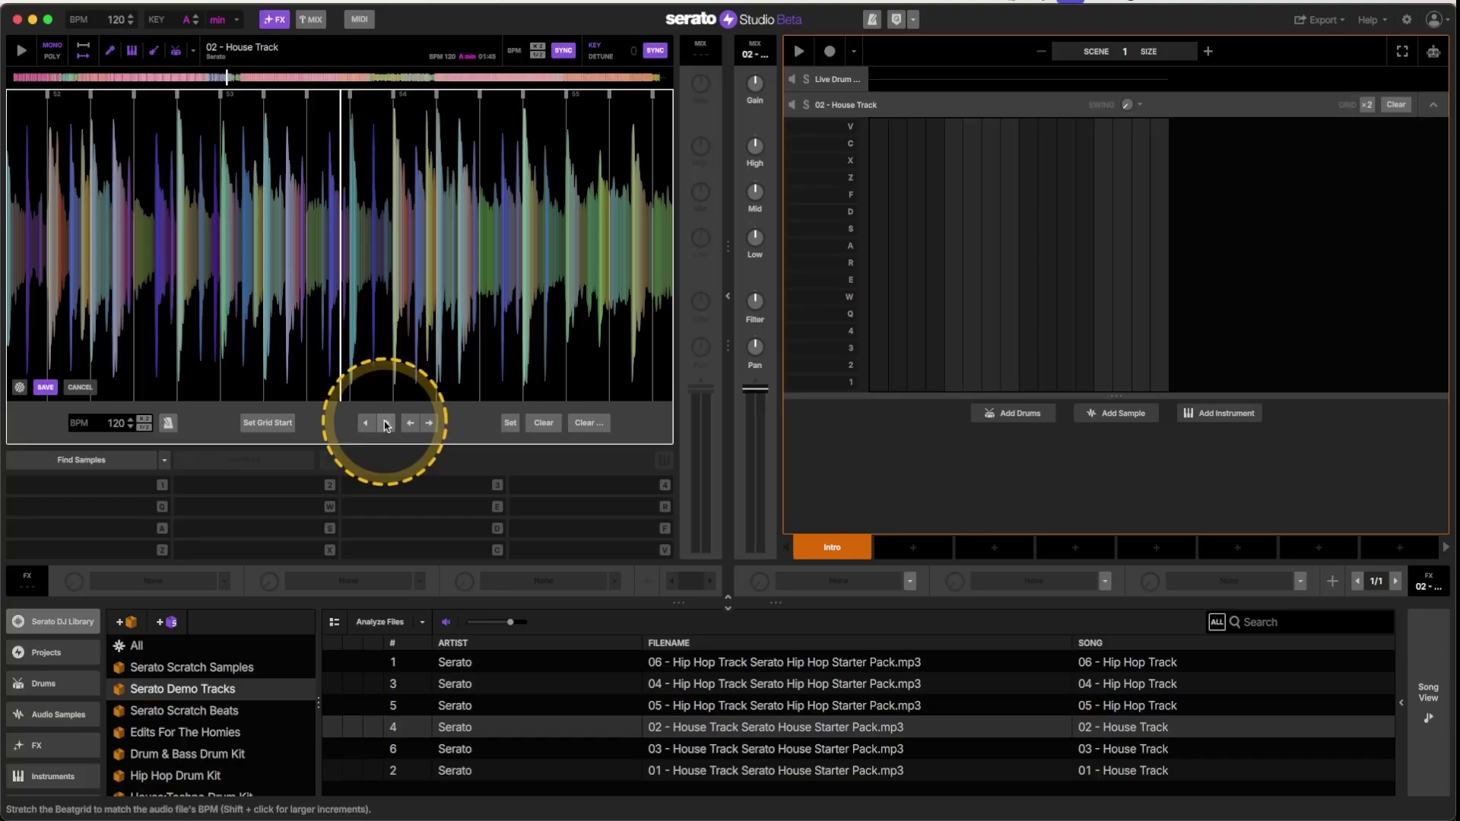
click(430, 424)
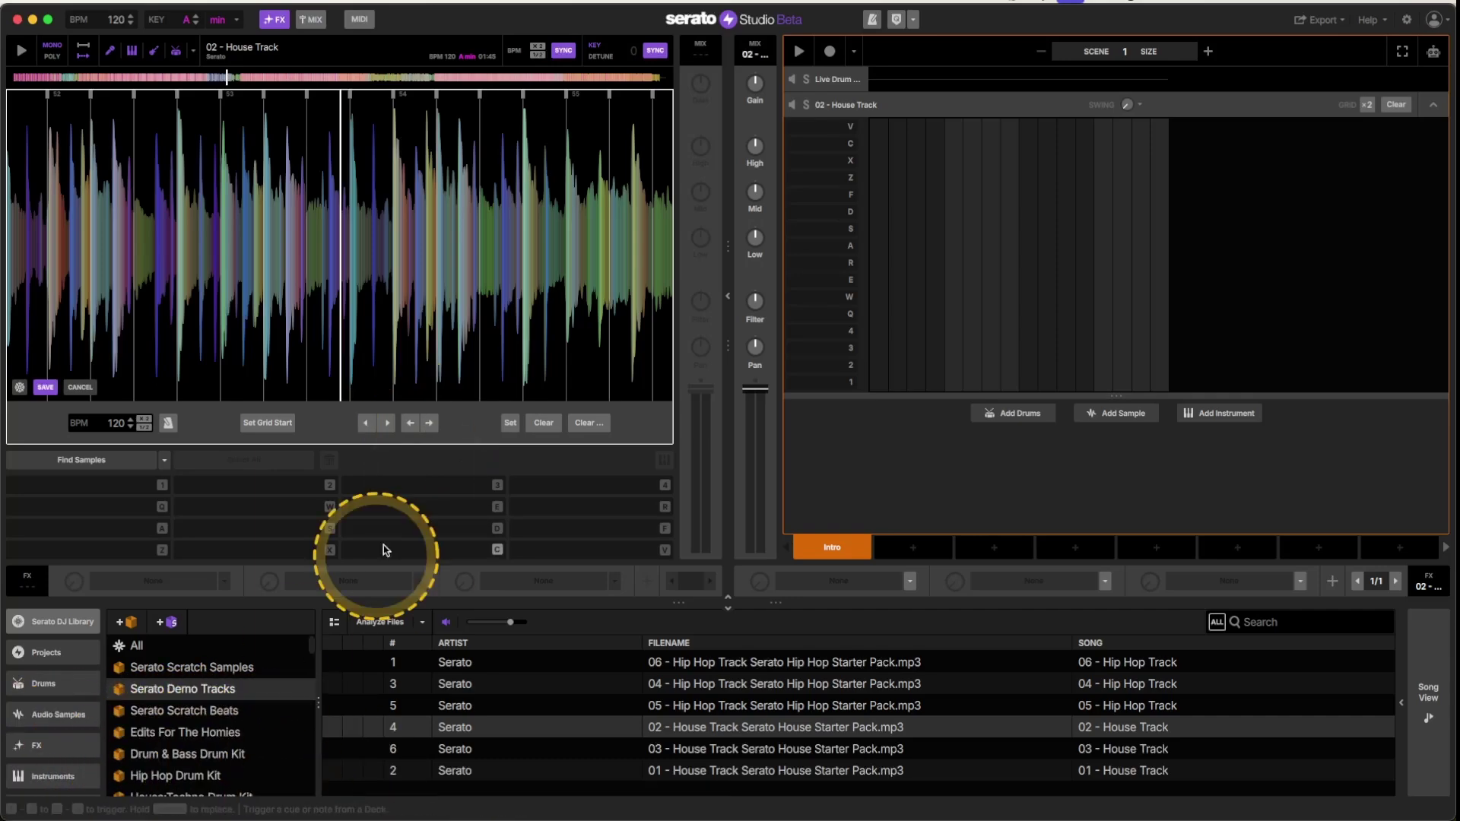
click(432, 424)
Return the playhead to the track's start and save the beatgrid edits
scroll(439, 277, down, 5)
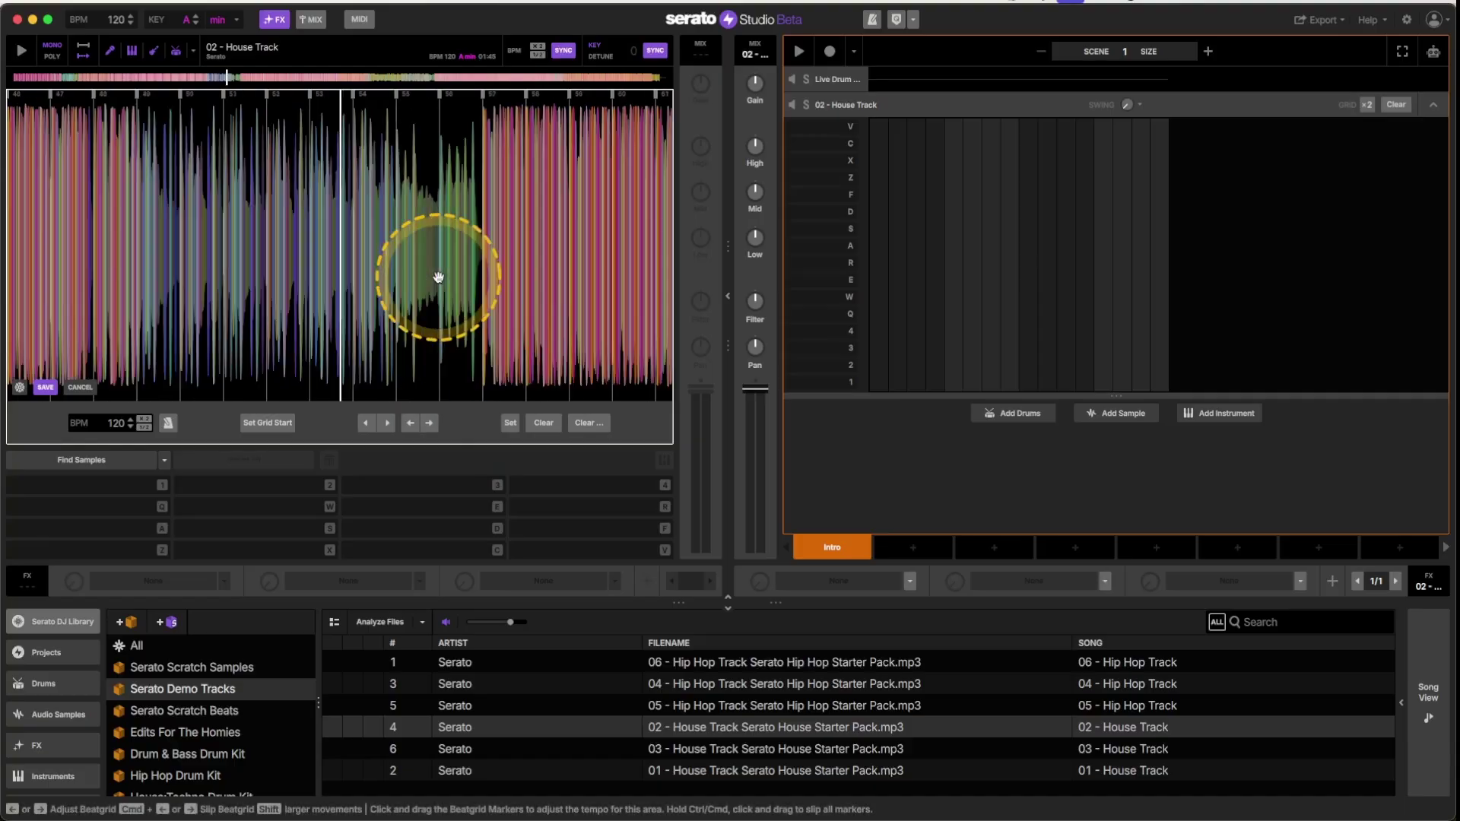
drag(114, 281, 570, 258)
drag(175, 251, 507, 254)
scroll(326, 238, up, 6)
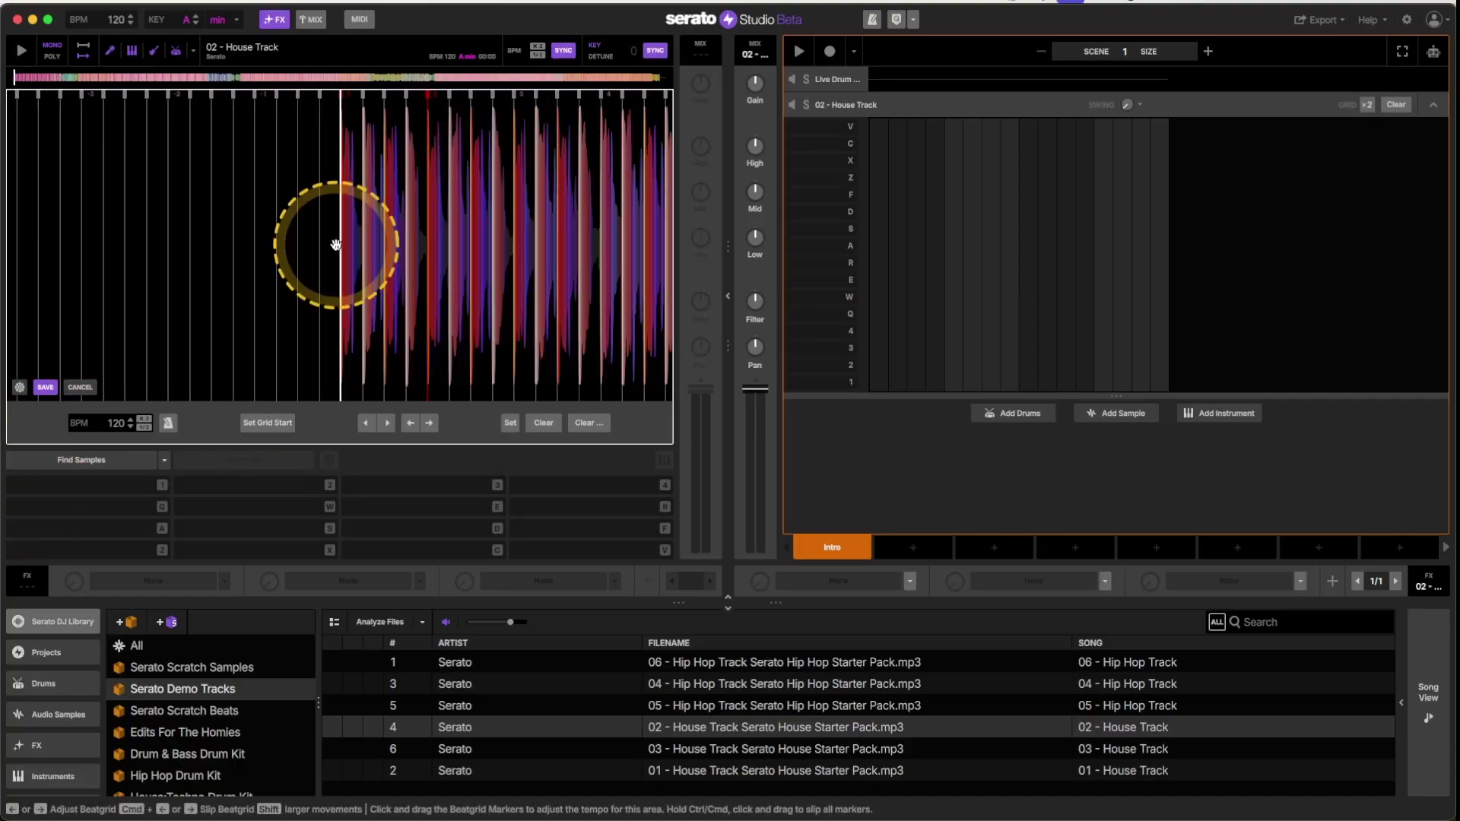
click(45, 387)
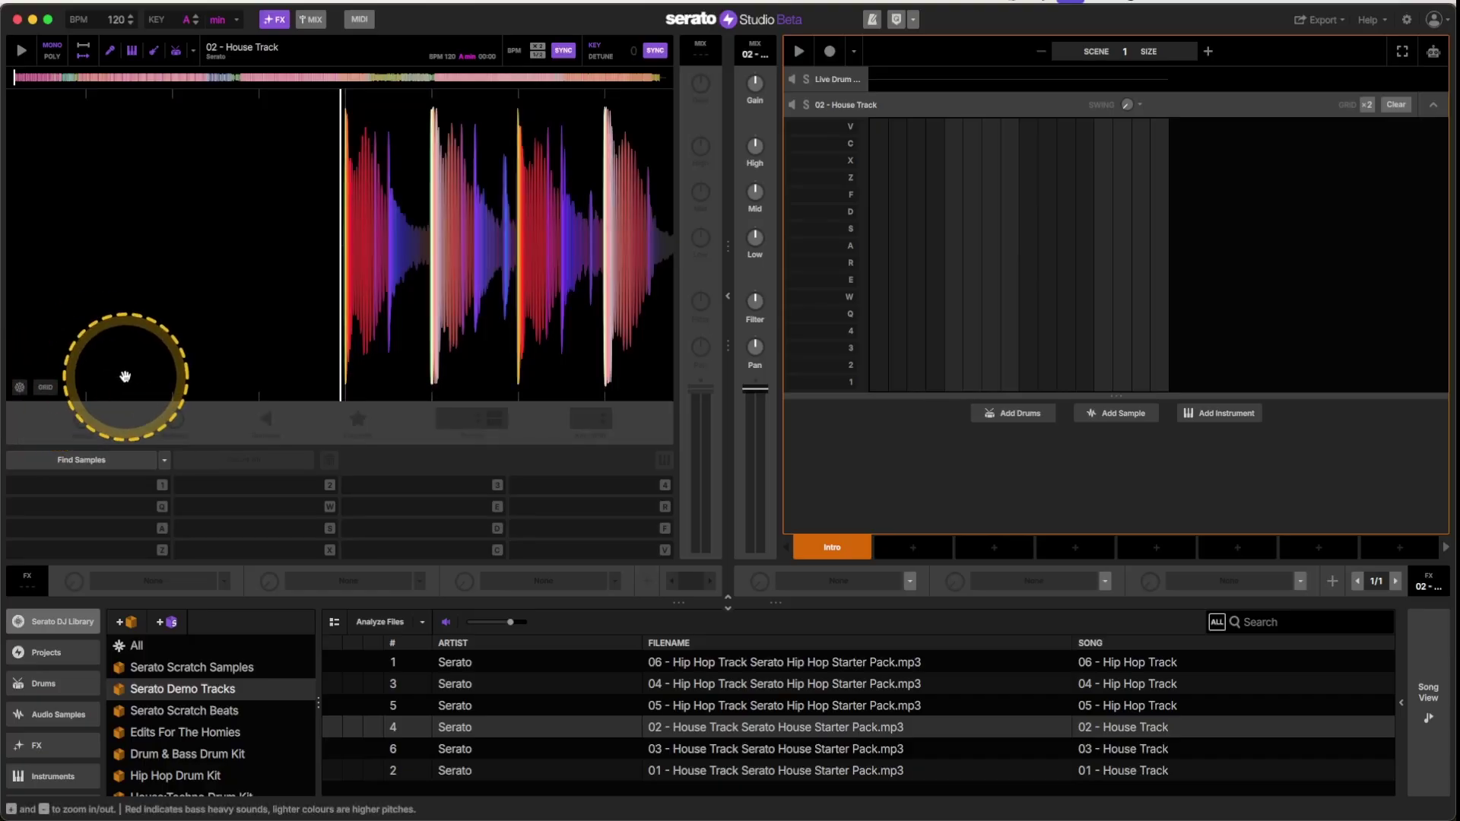
Reopen Grid Edit Mode for the house track and set its BPM to 105
click(46, 387)
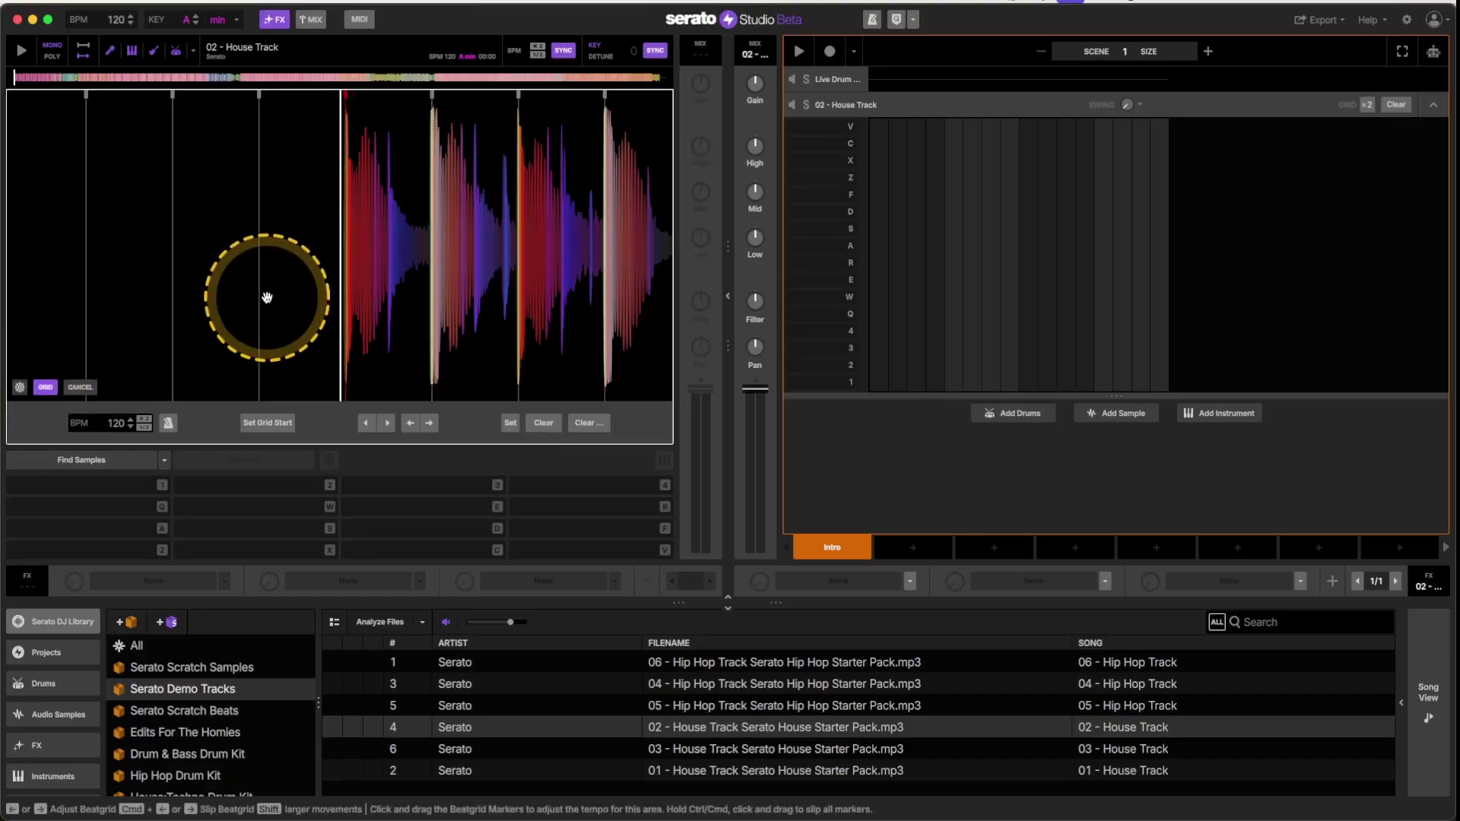
scroll(264, 296, up, 3)
scroll(267, 298, up, 2)
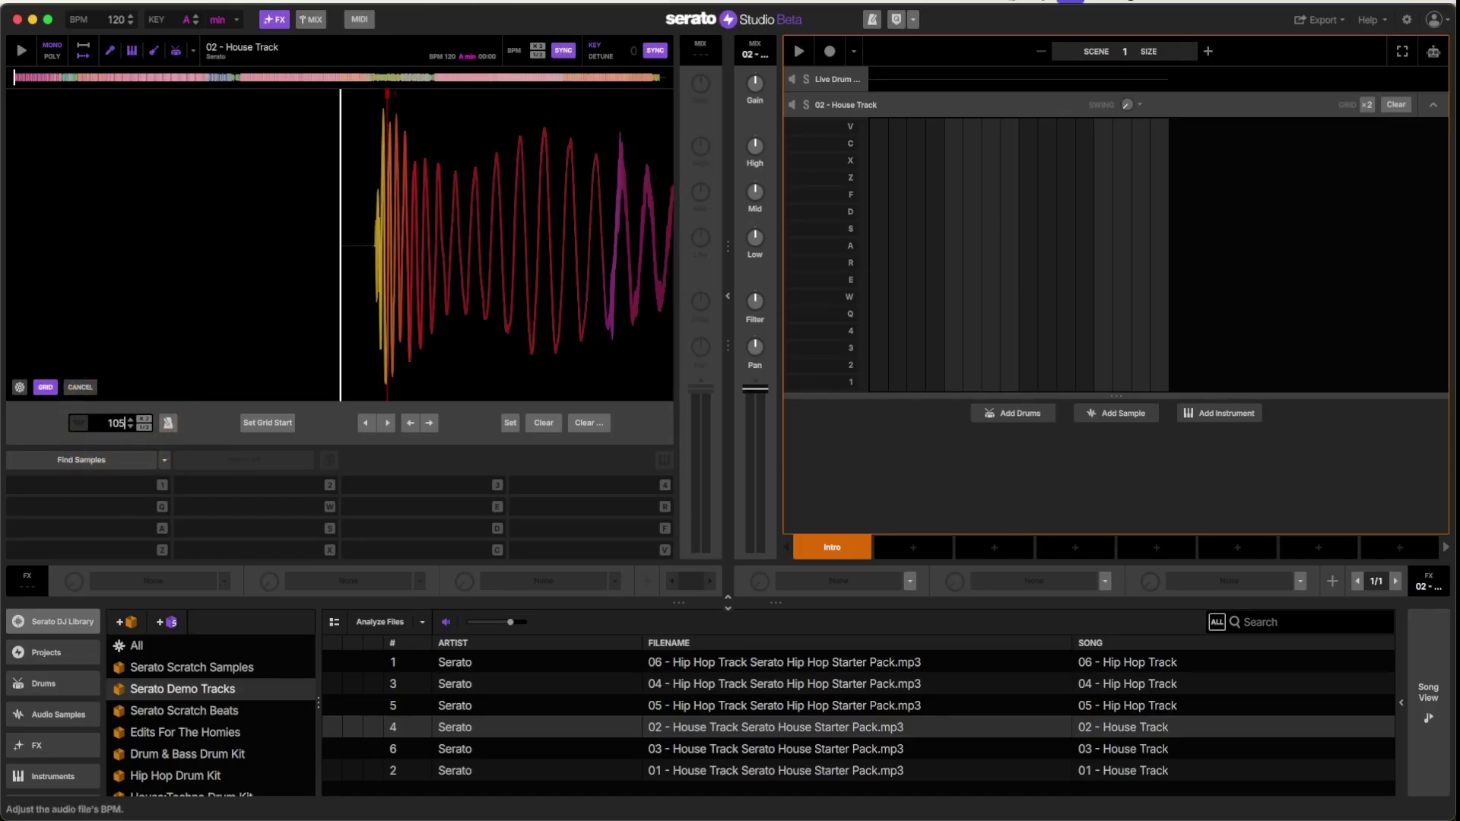
scroll(325, 228, down, 5)
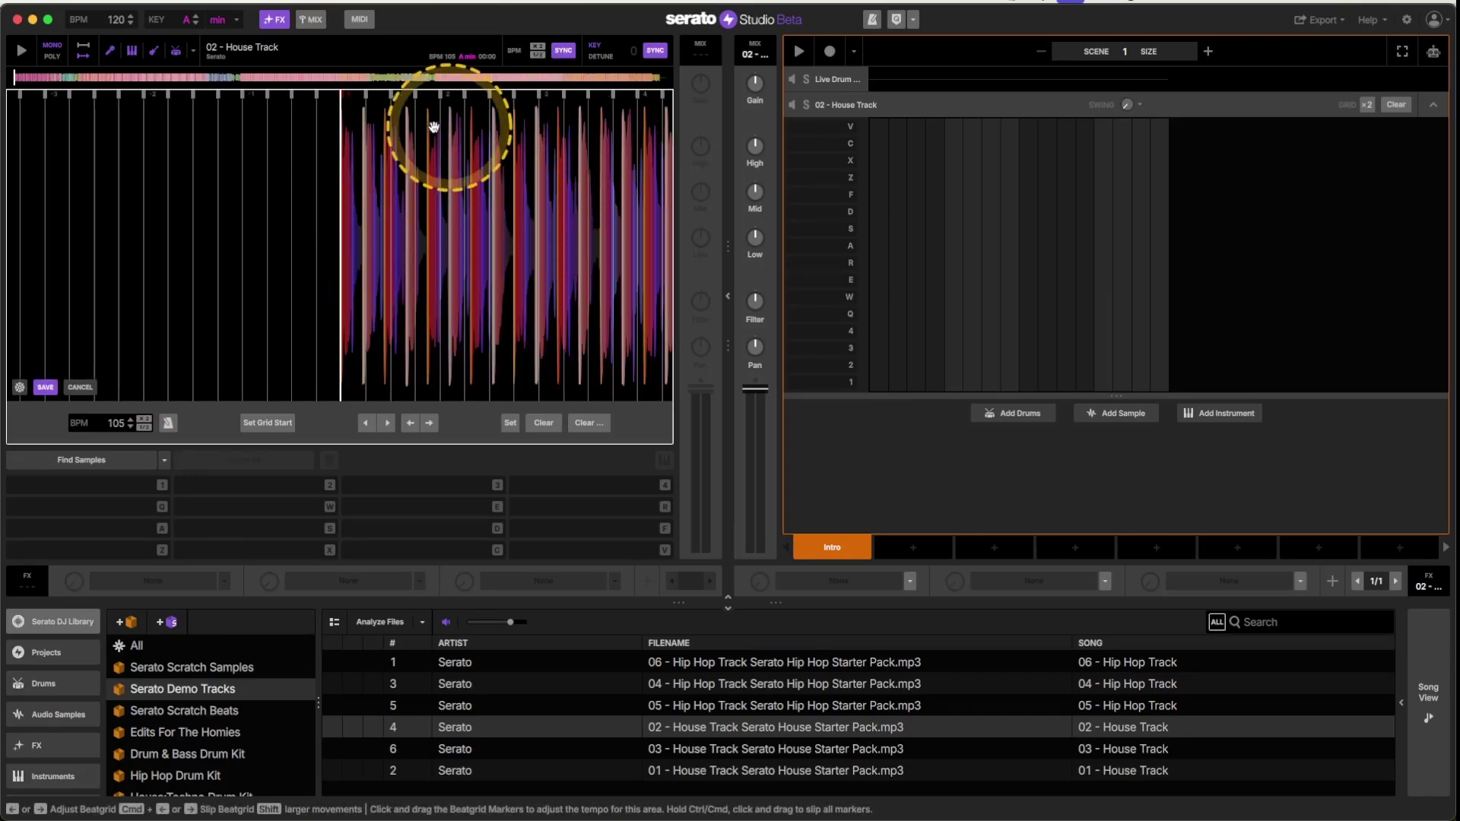
Save the beatgrid and have the sequencer's first step trigger a pad 1 cue at the track's start
click(878, 382)
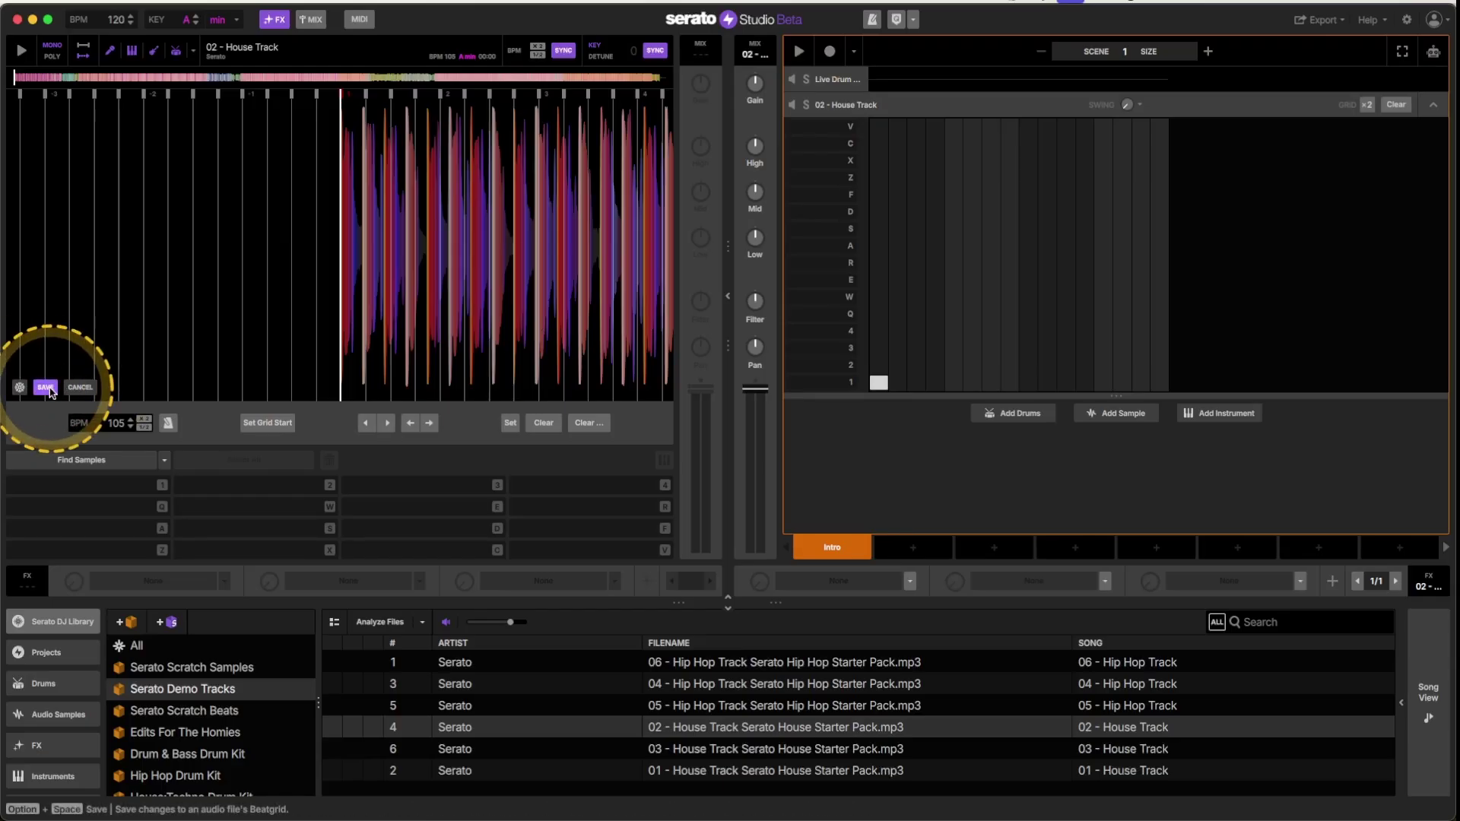
click(47, 389)
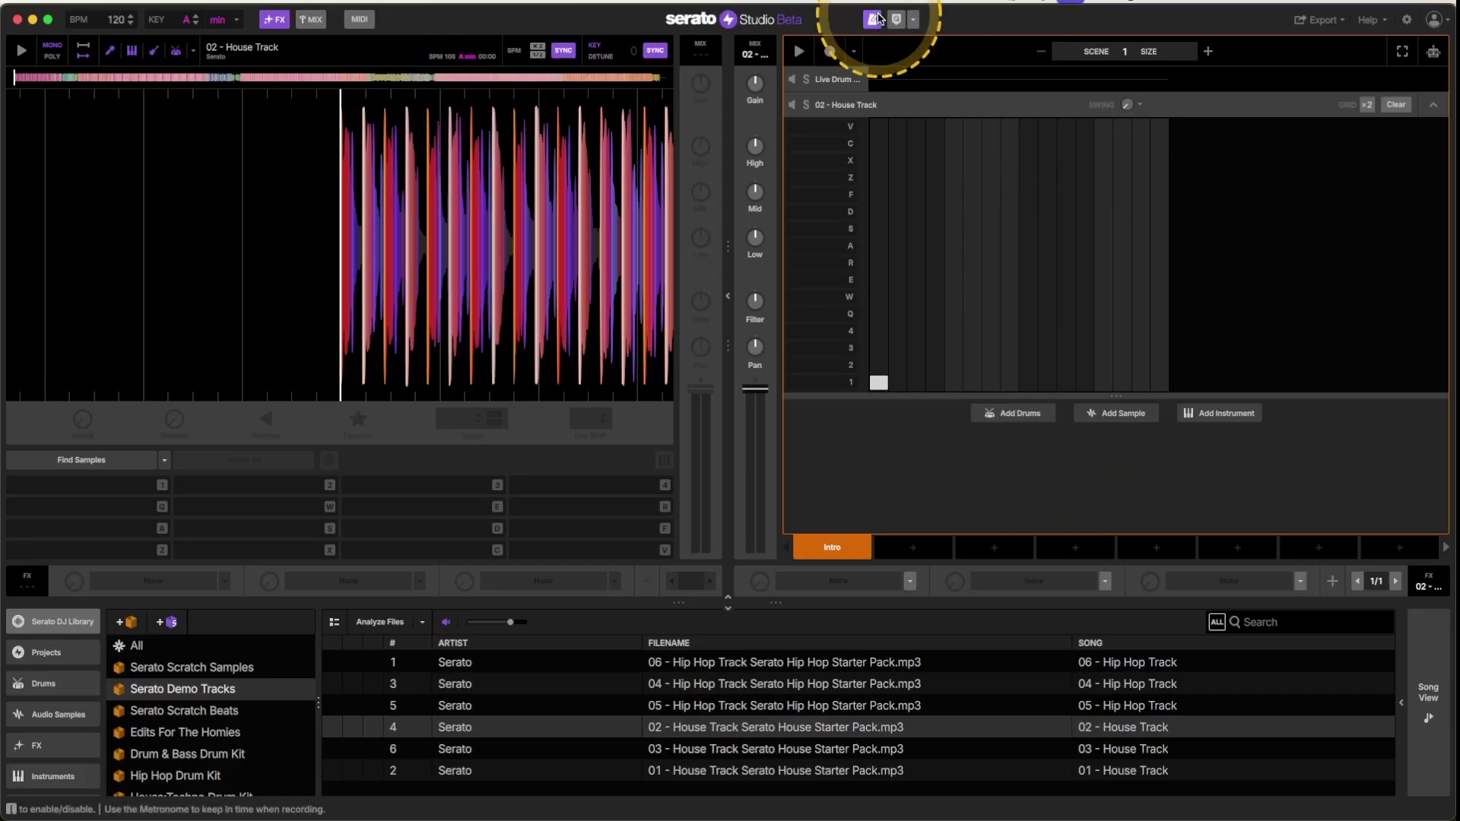
click(82, 484)
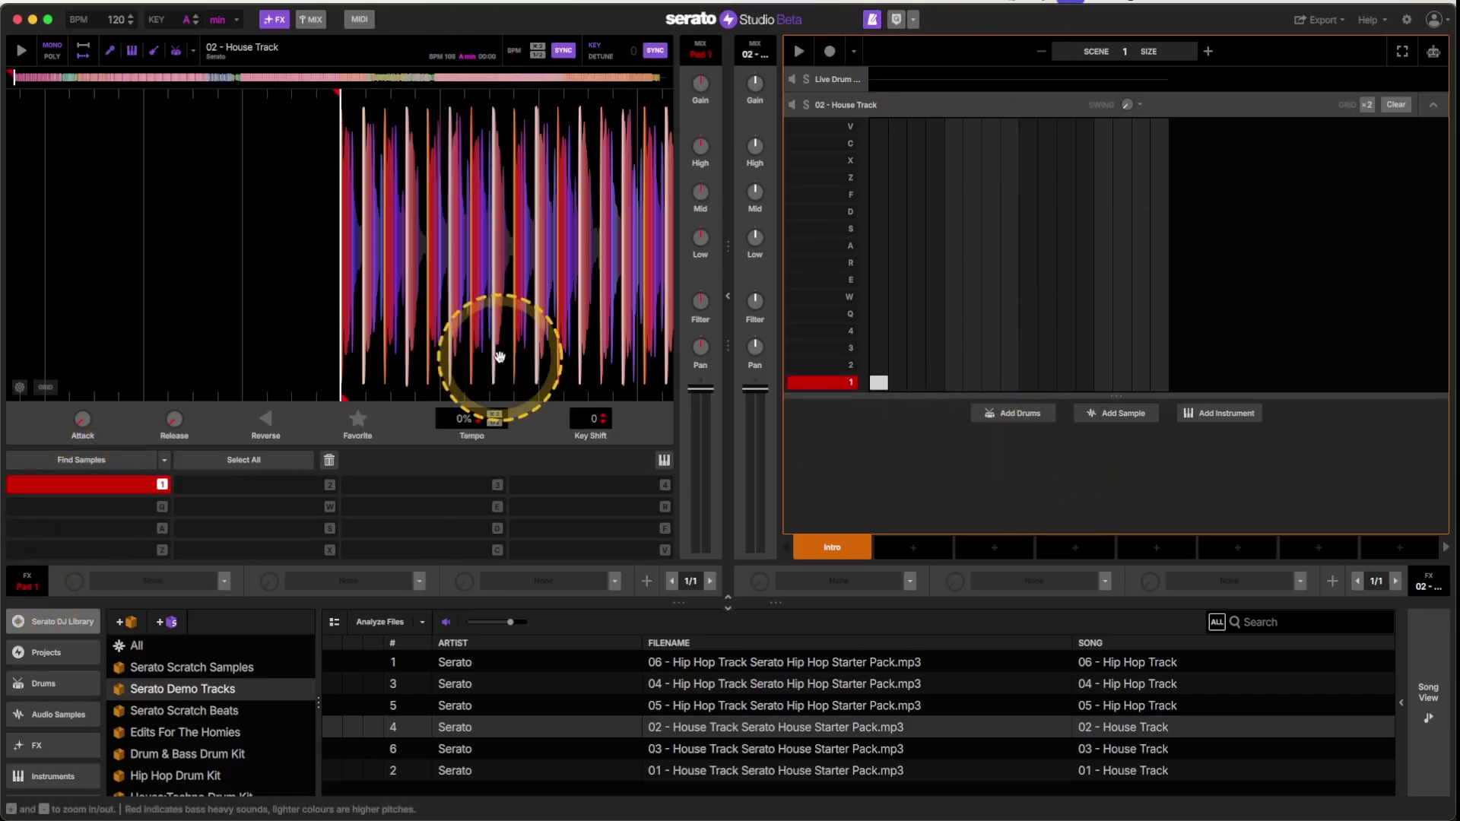
Play the scene against the metronome, briefly lowering the house track channel's volume to about -9.9 dB and restoring it
key(space)
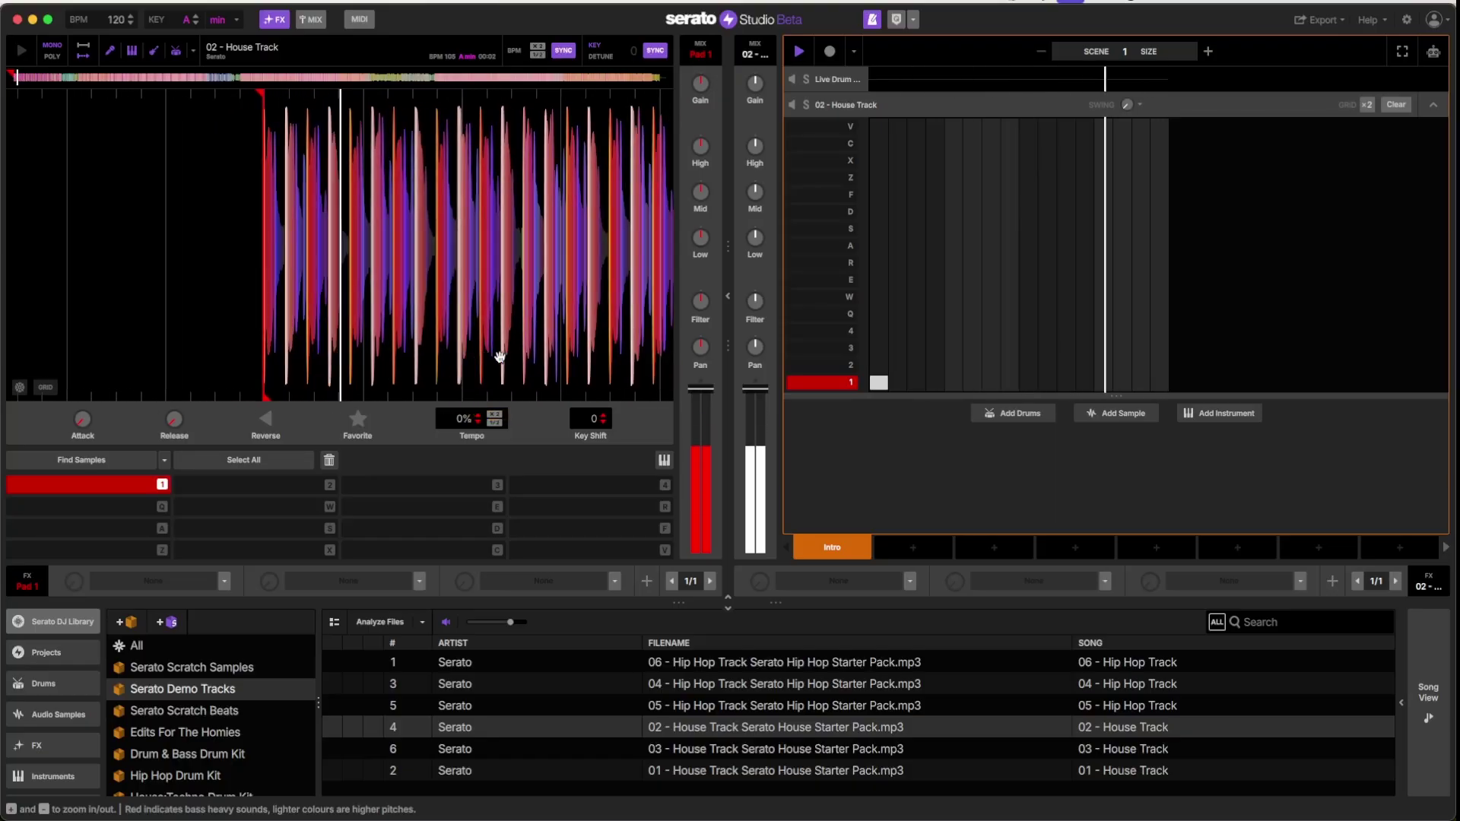
drag(755, 388, 755, 449)
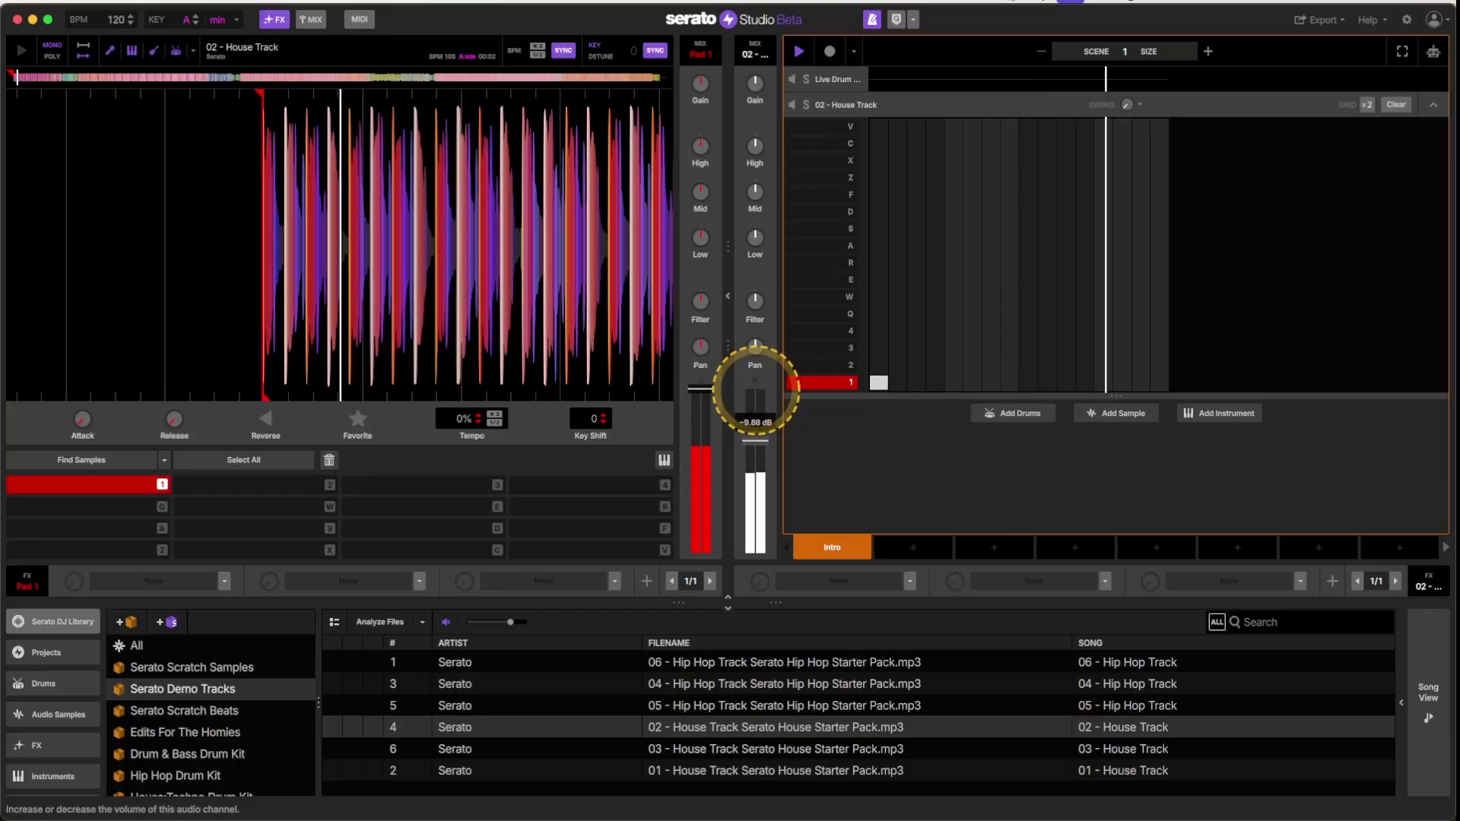
drag(756, 440, 755, 389)
key(space)
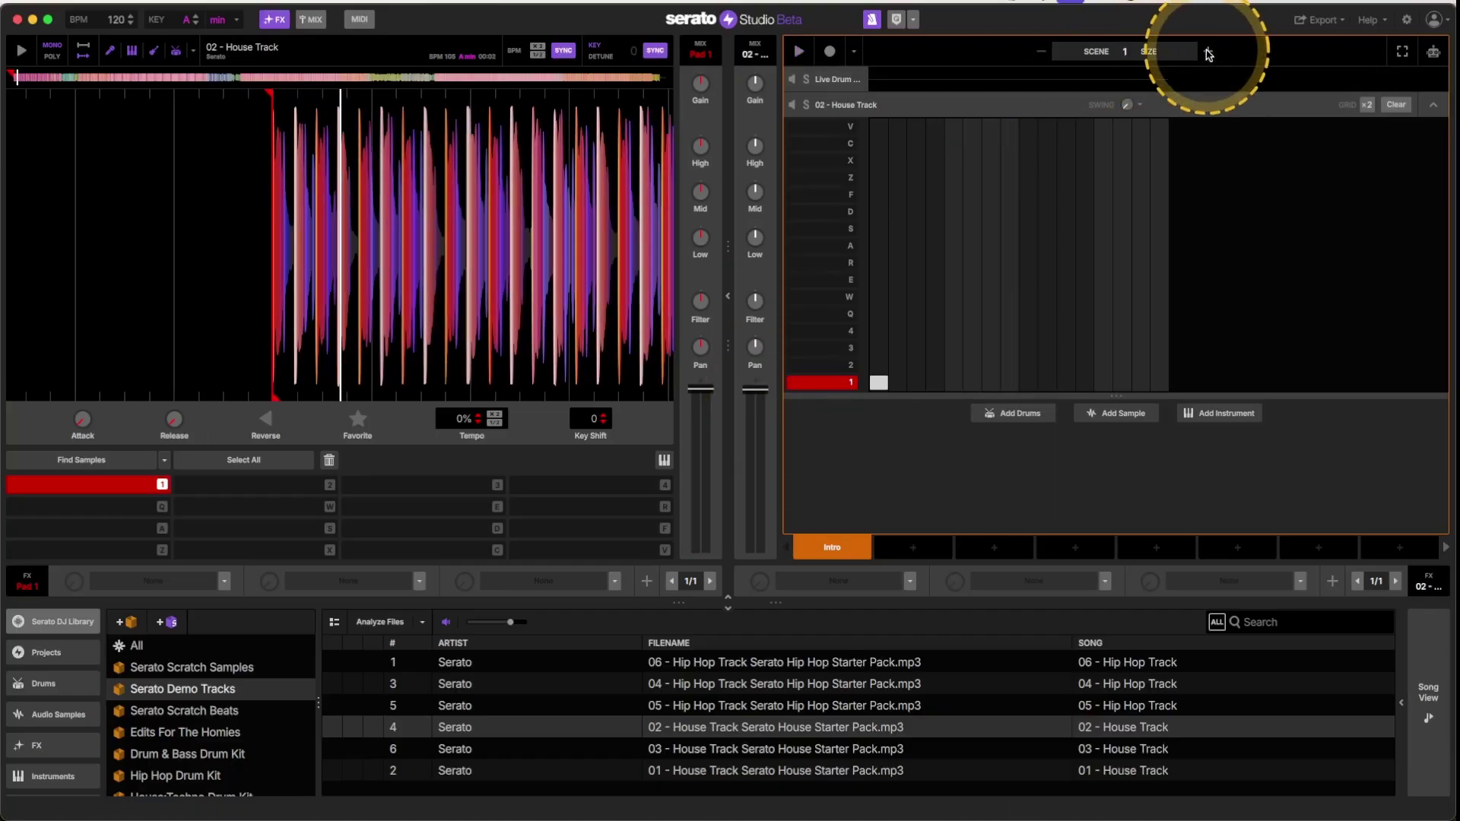
Extend the scene to two bars, trying a pad 1 step at the start of bar 2, and play it
click(1208, 51)
click(1164, 382)
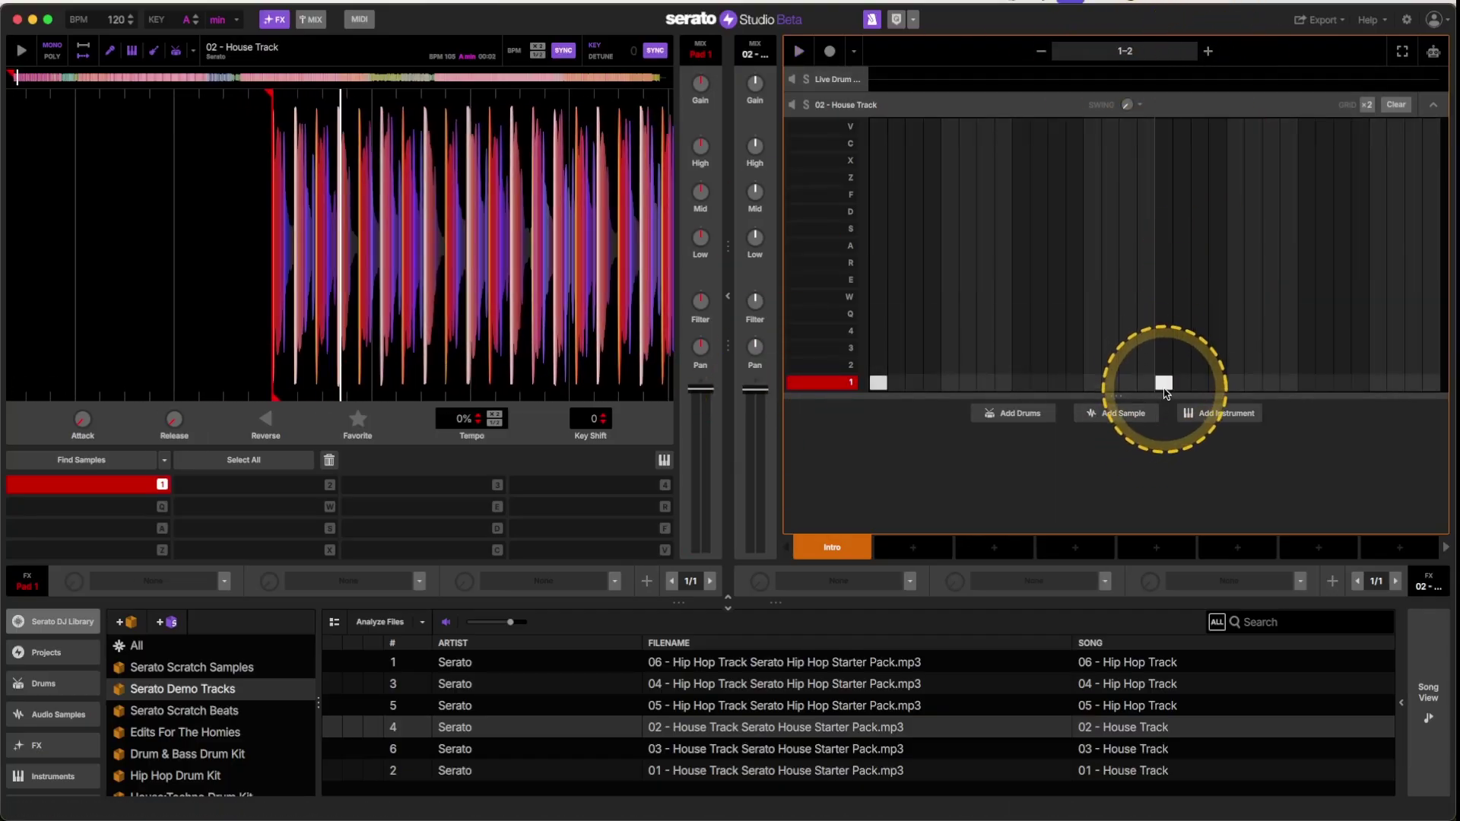
key(space)
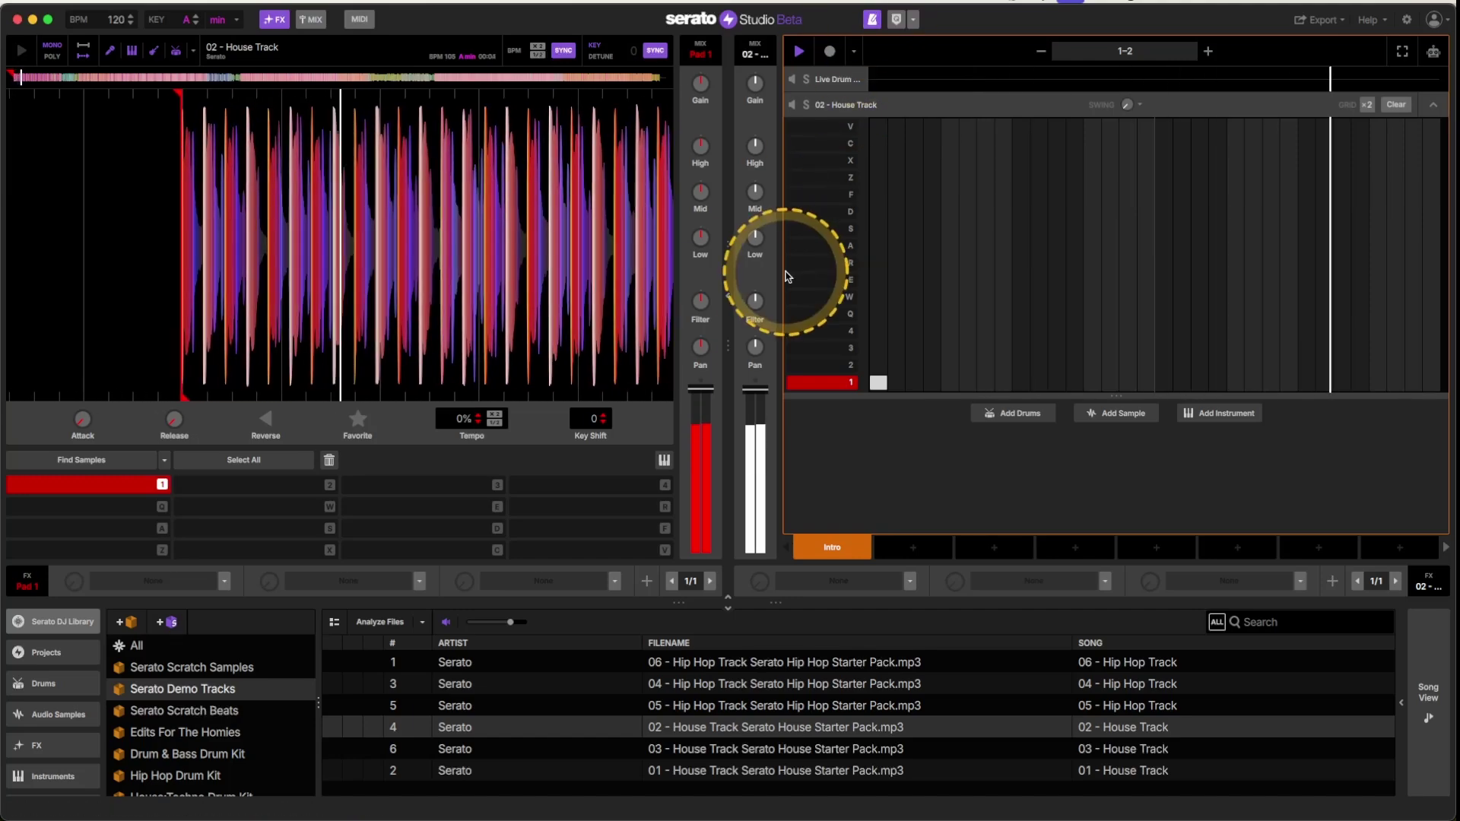
key(space)
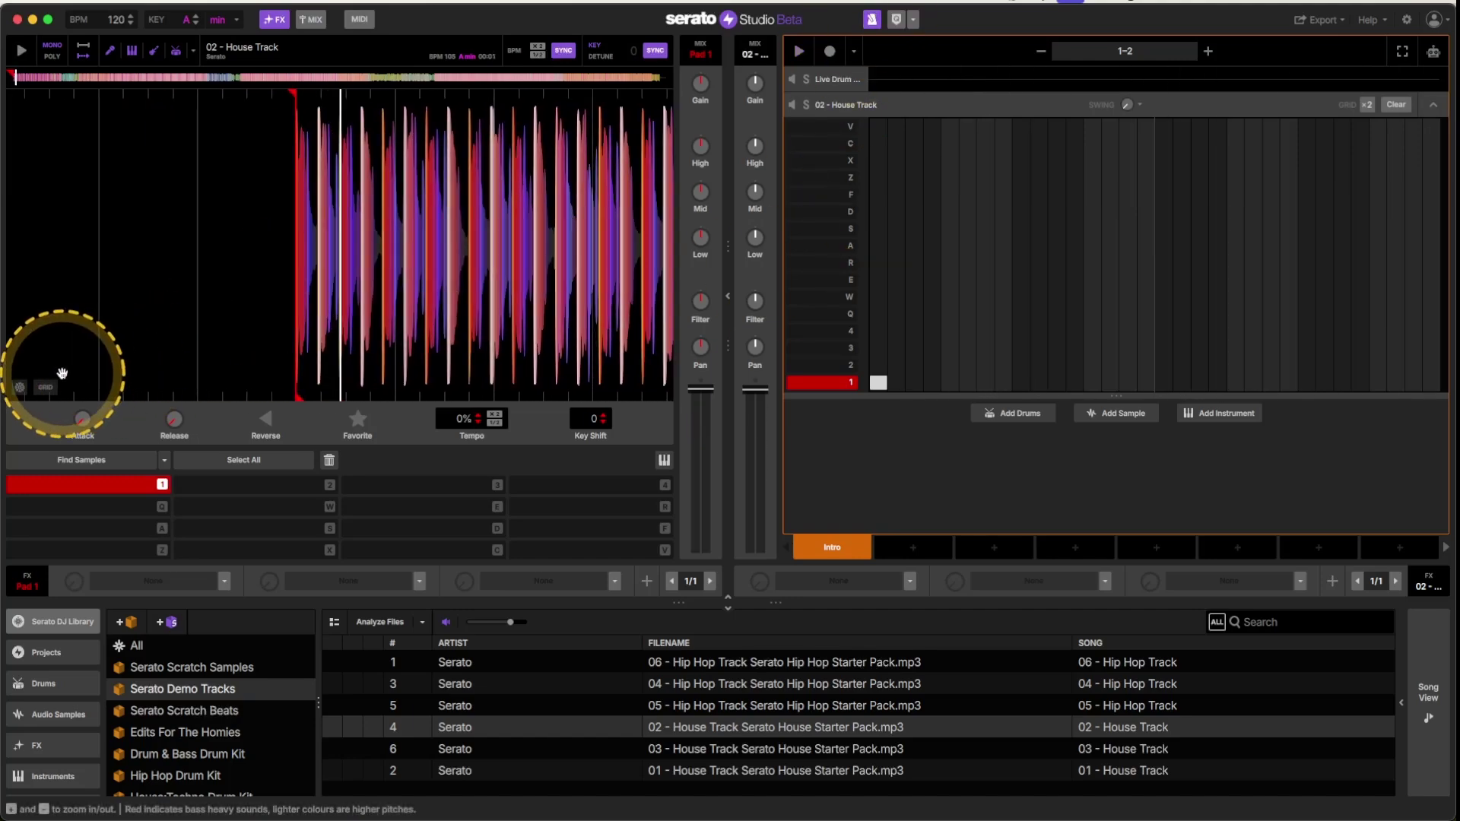
Reopen Grid Edit Mode for the house track and move the beatgrid markers onto the transients, stretching the grid to about 120.14 BPM
click(47, 388)
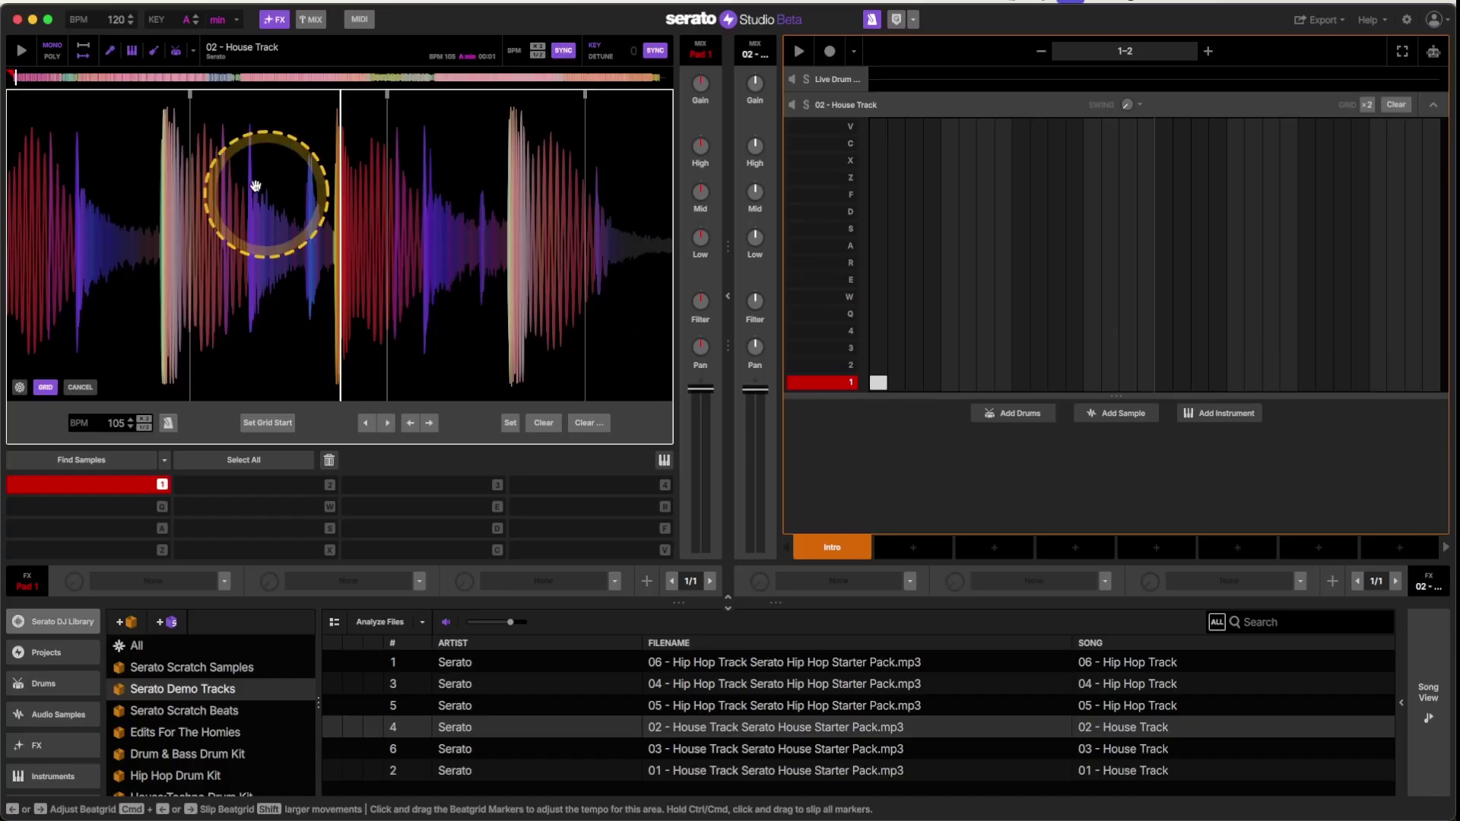
drag(605, 152, 464, 88)
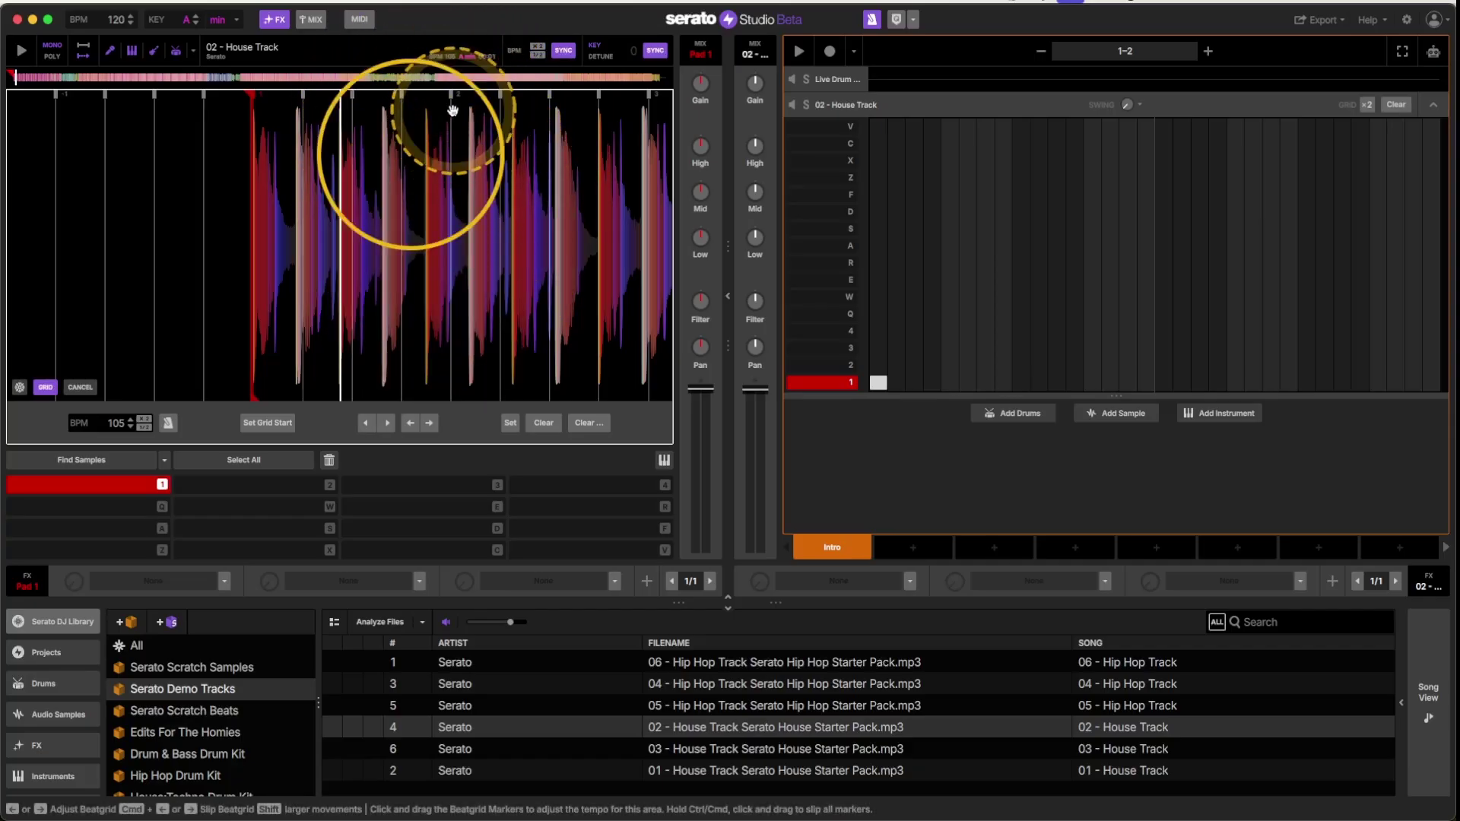
drag(451, 93, 455, 93)
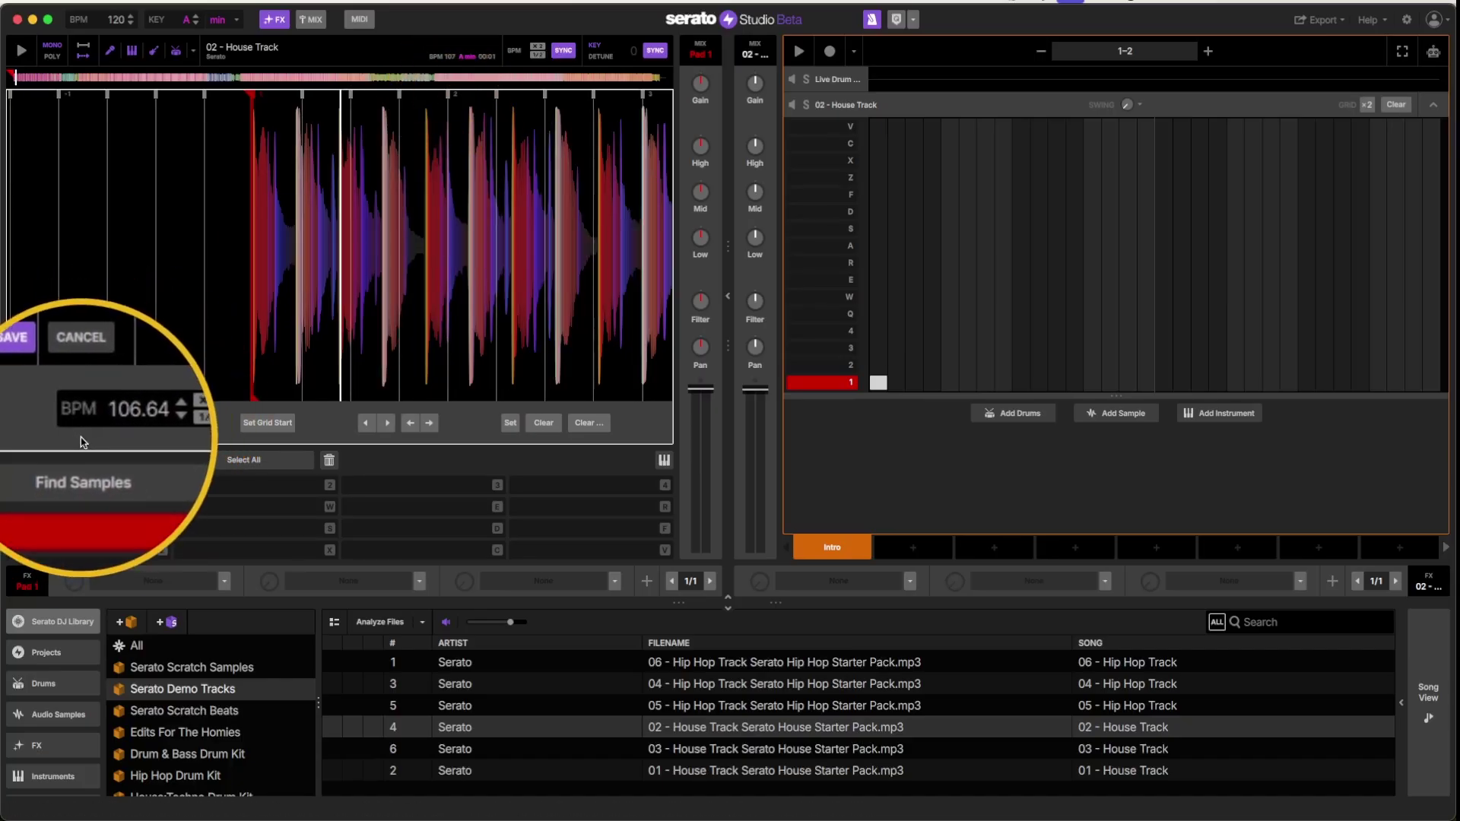
drag(444, 95, 423, 94)
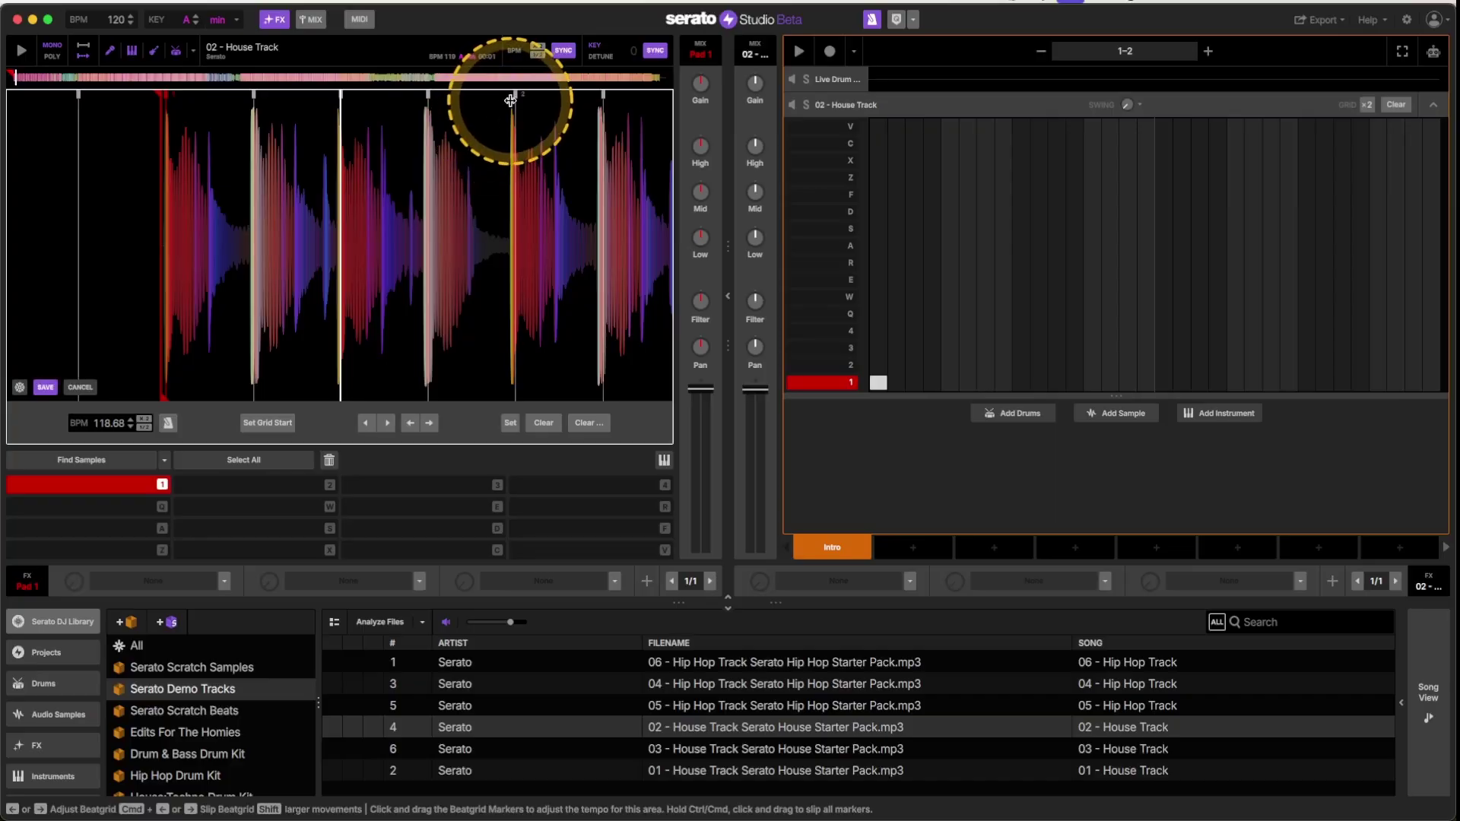
drag(512, 97, 510, 97)
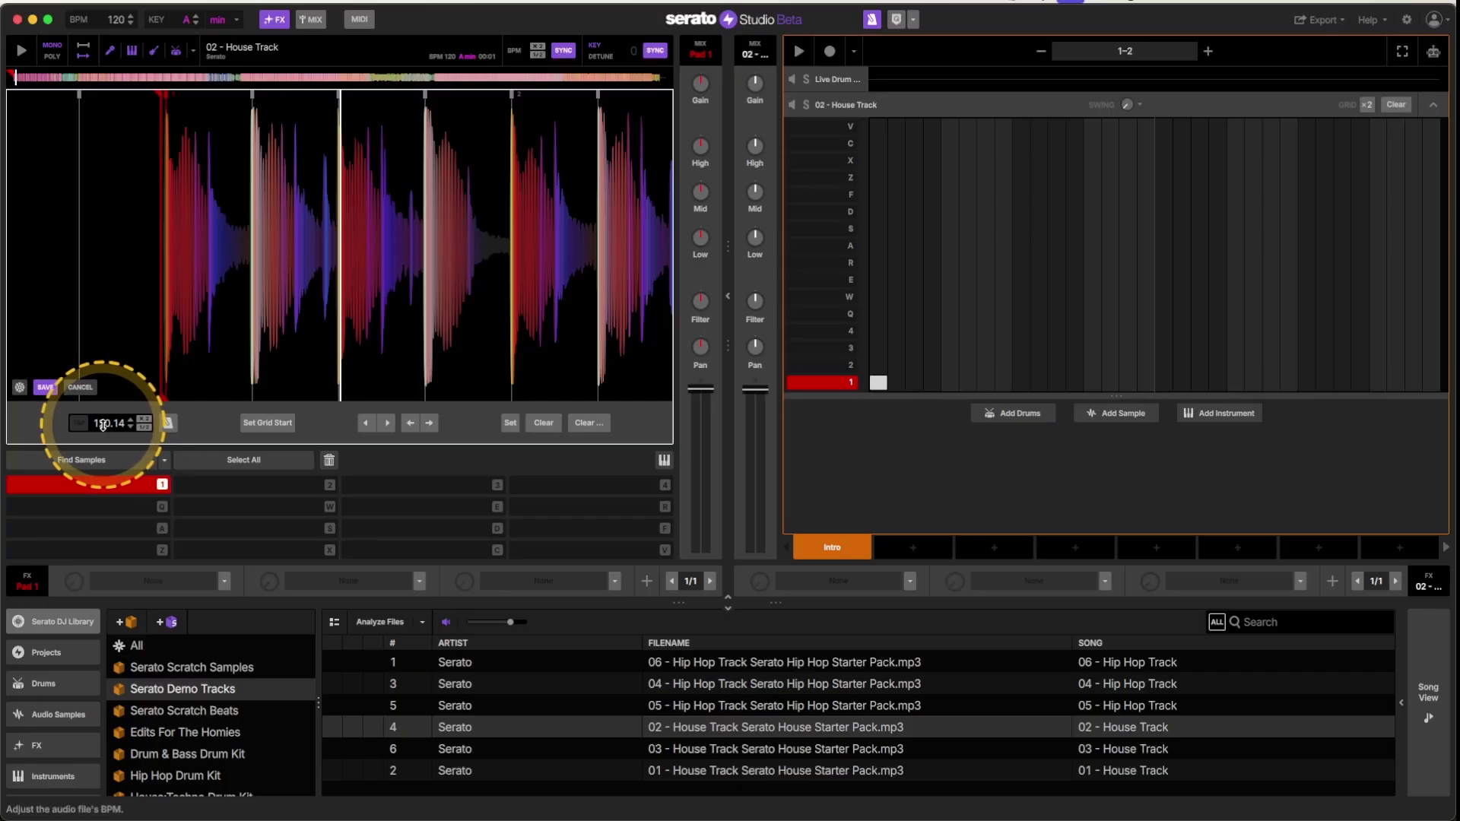
Fine-tune a beatgrid marker to about 120.70 BPM, compare the following beats, and raise the track's BPM to 121
scroll(159, 304, up, 3)
scroll(437, 267, down, 2)
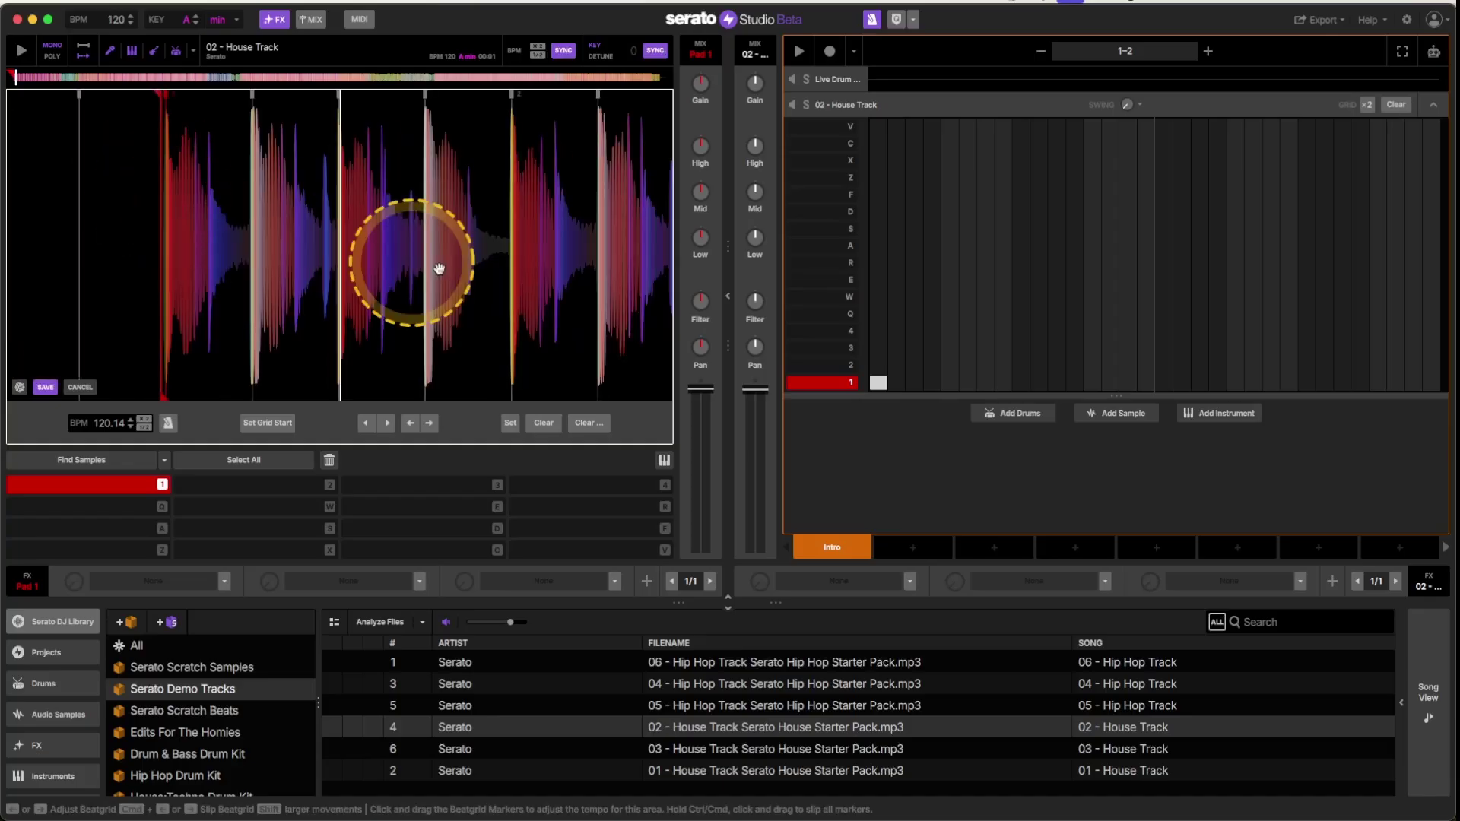
scroll(454, 156, up, 3)
drag(315, 95, 322, 95)
scroll(439, 186, down, 2)
scroll(468, 142, up, 1)
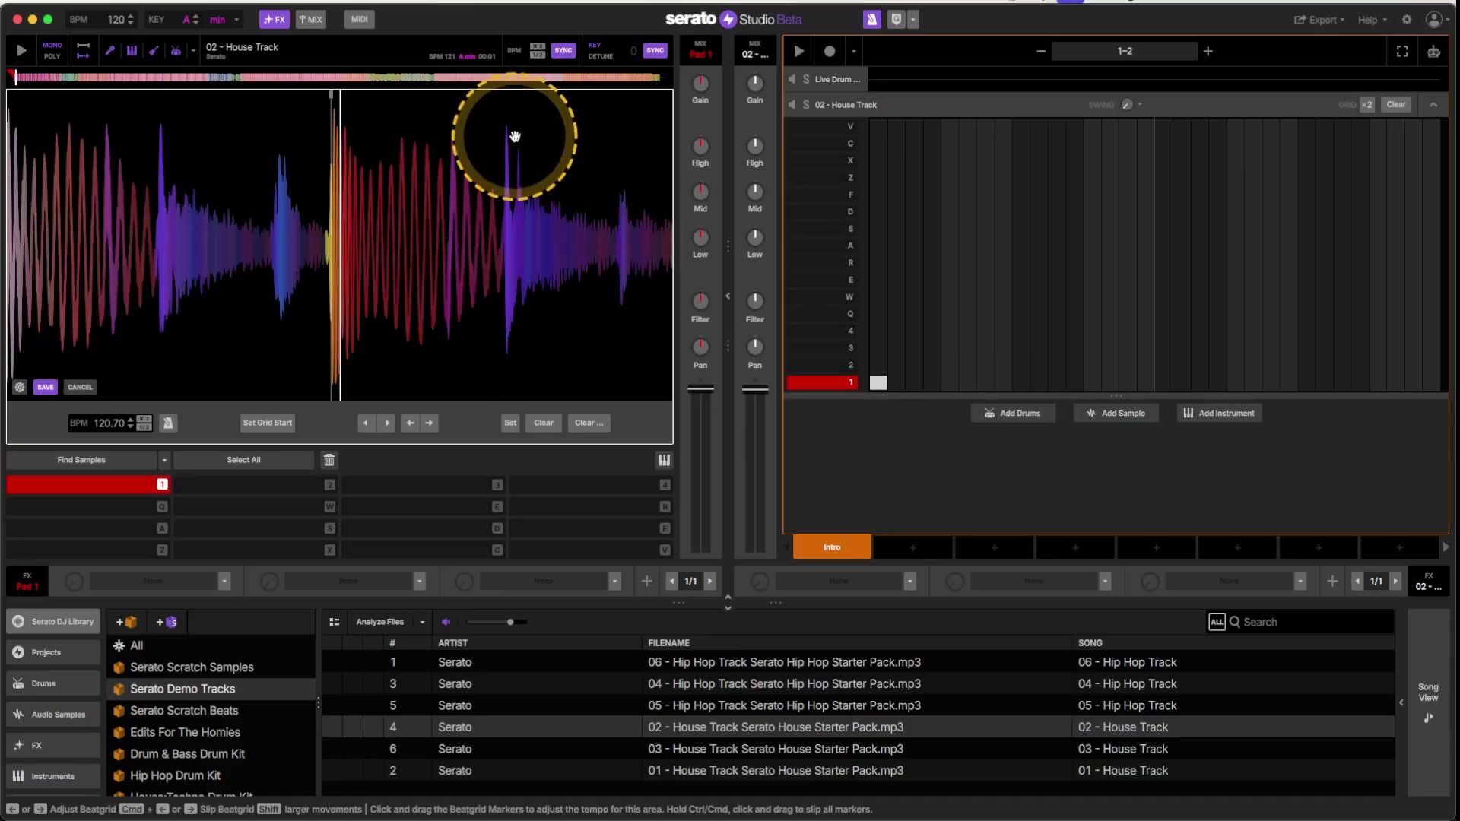
scroll(522, 143, down, 2)
scroll(495, 170, up, 4)
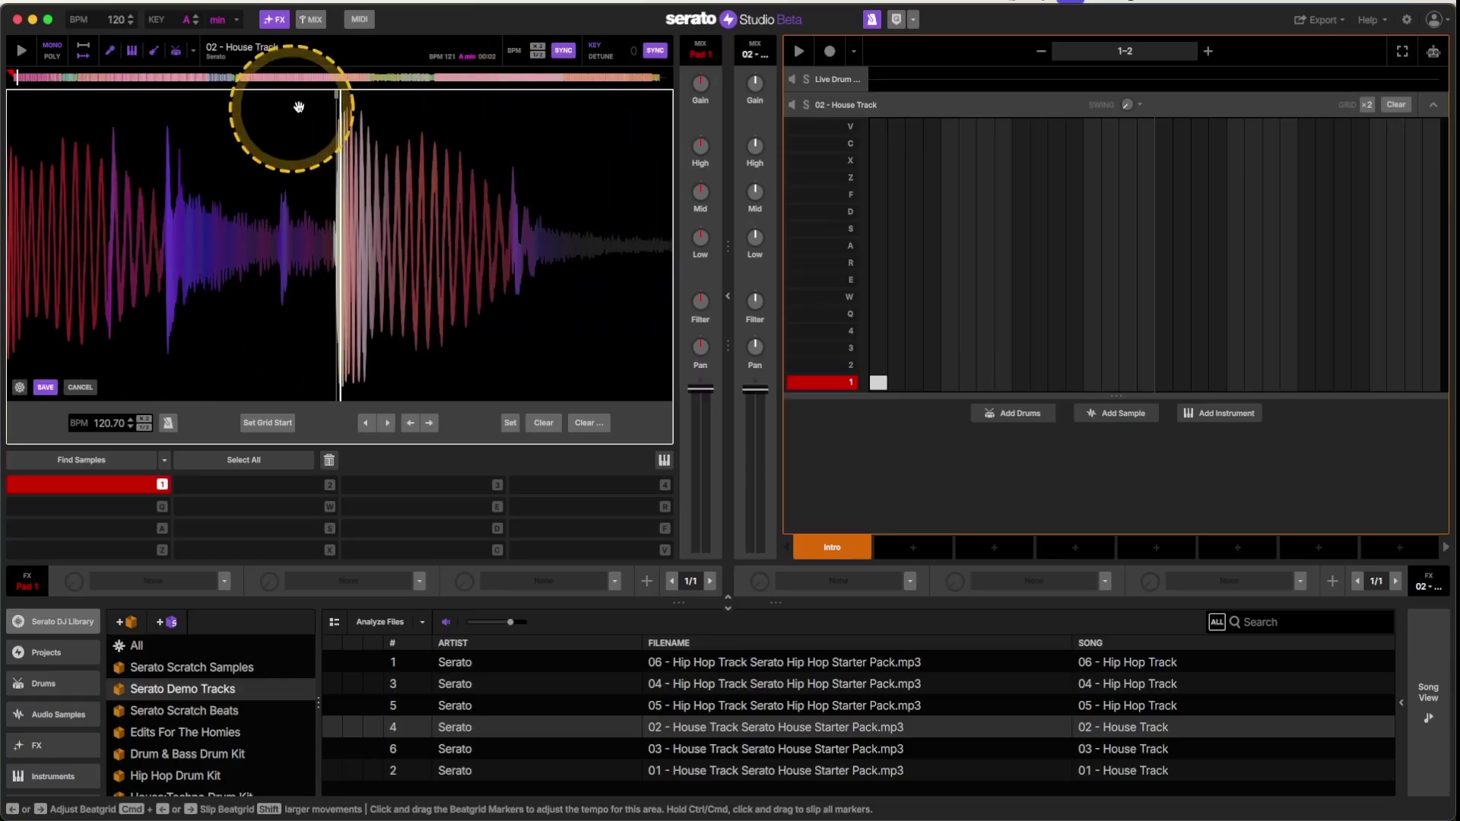
drag(433, 174, 199, 150)
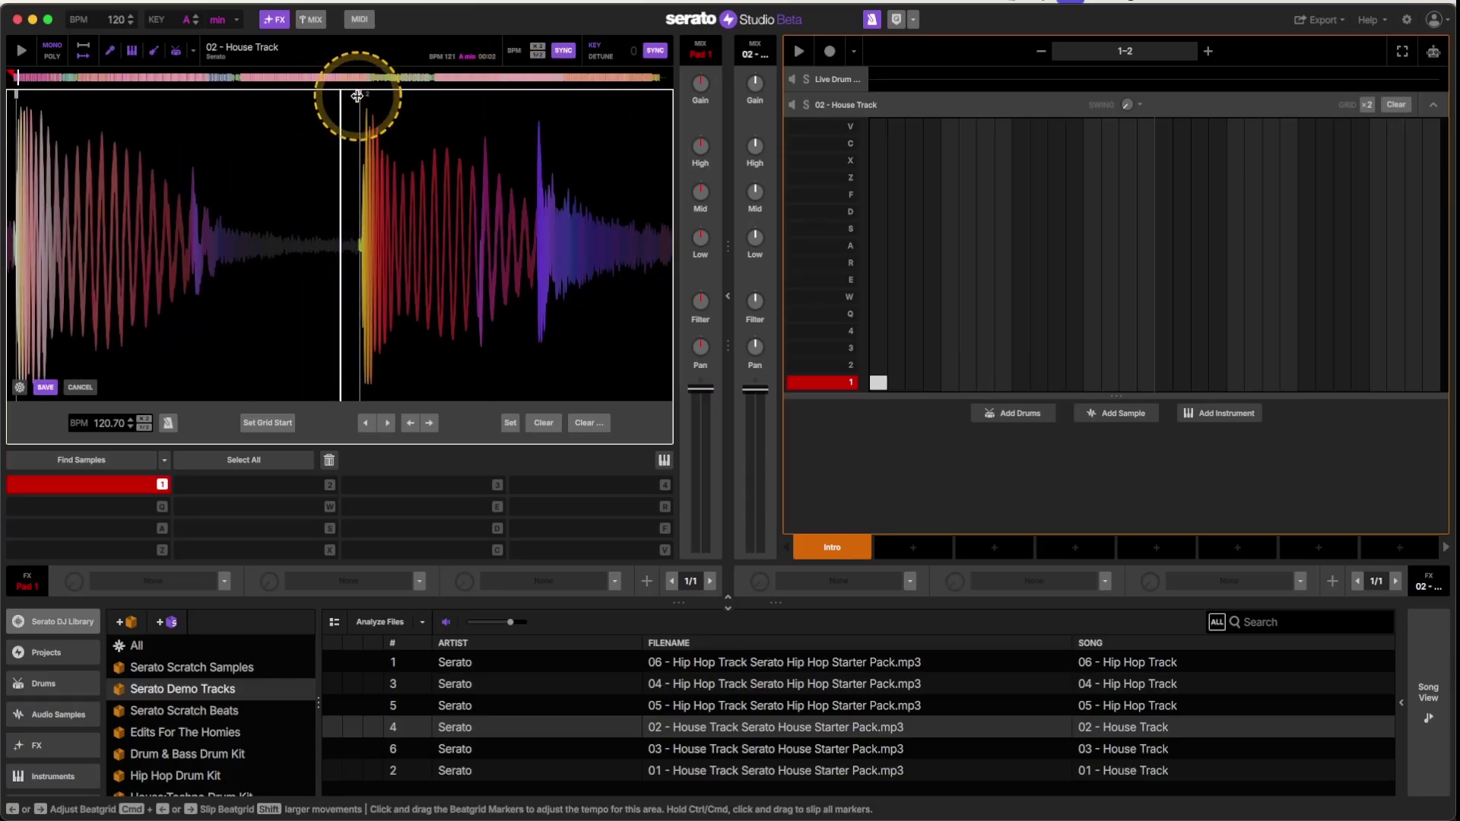
click(129, 426)
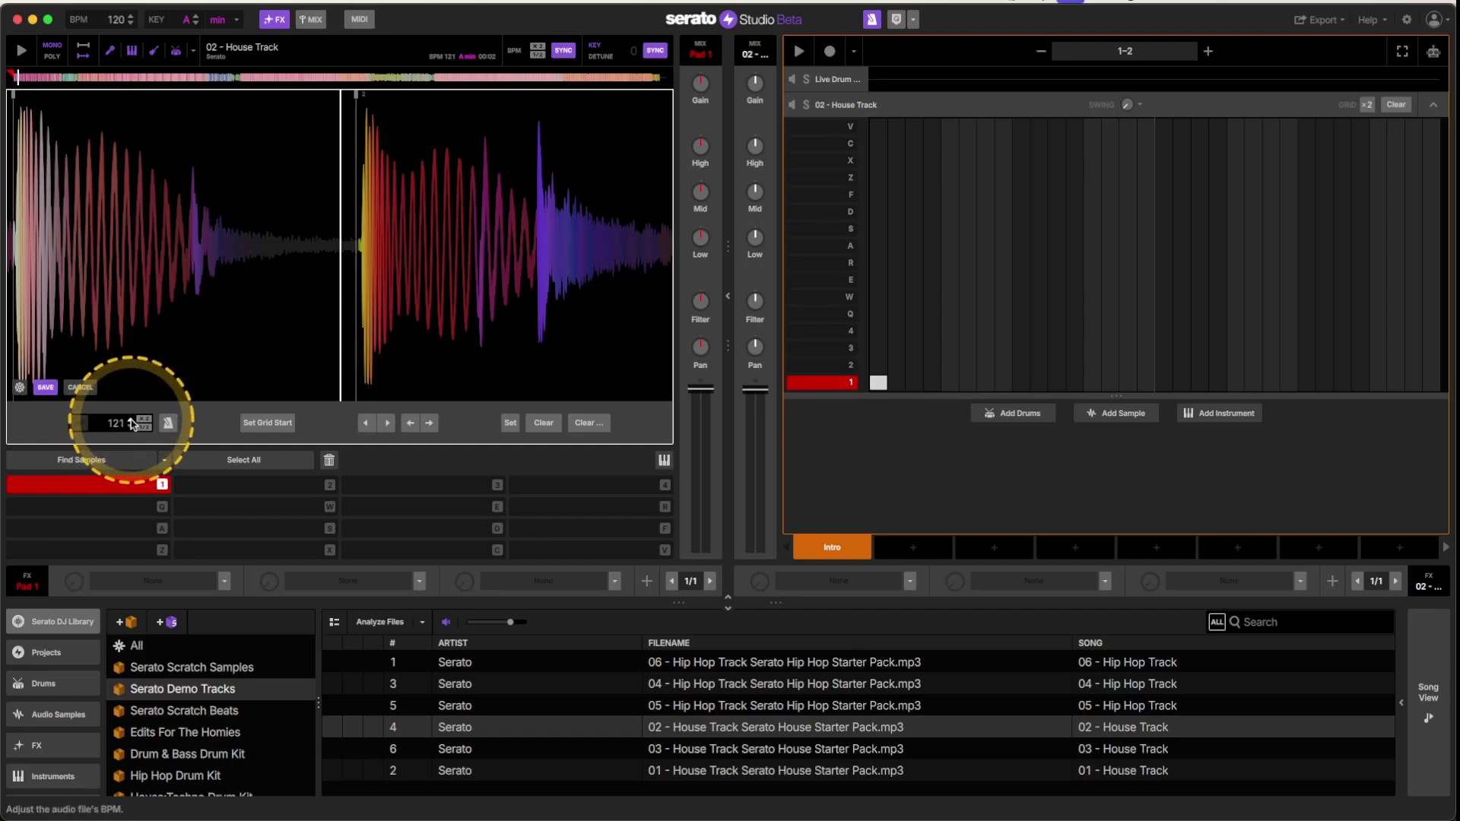
Slip the whole beatgrid later in small increments toward the transients
click(434, 421)
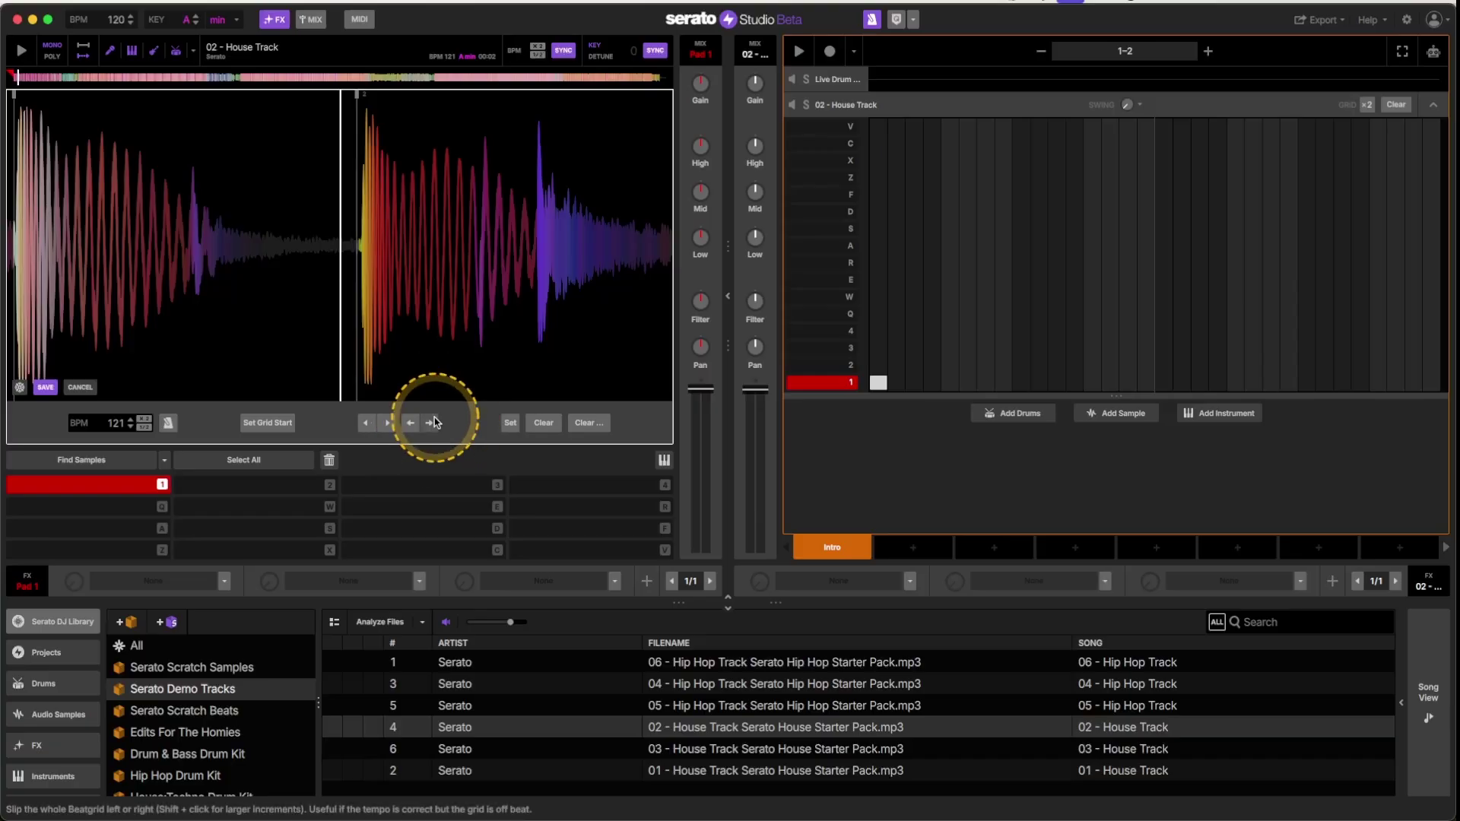
click(434, 421)
click(434, 422)
click(434, 421)
click(434, 421)
click(434, 421)
click(434, 422)
click(434, 422)
click(433, 421)
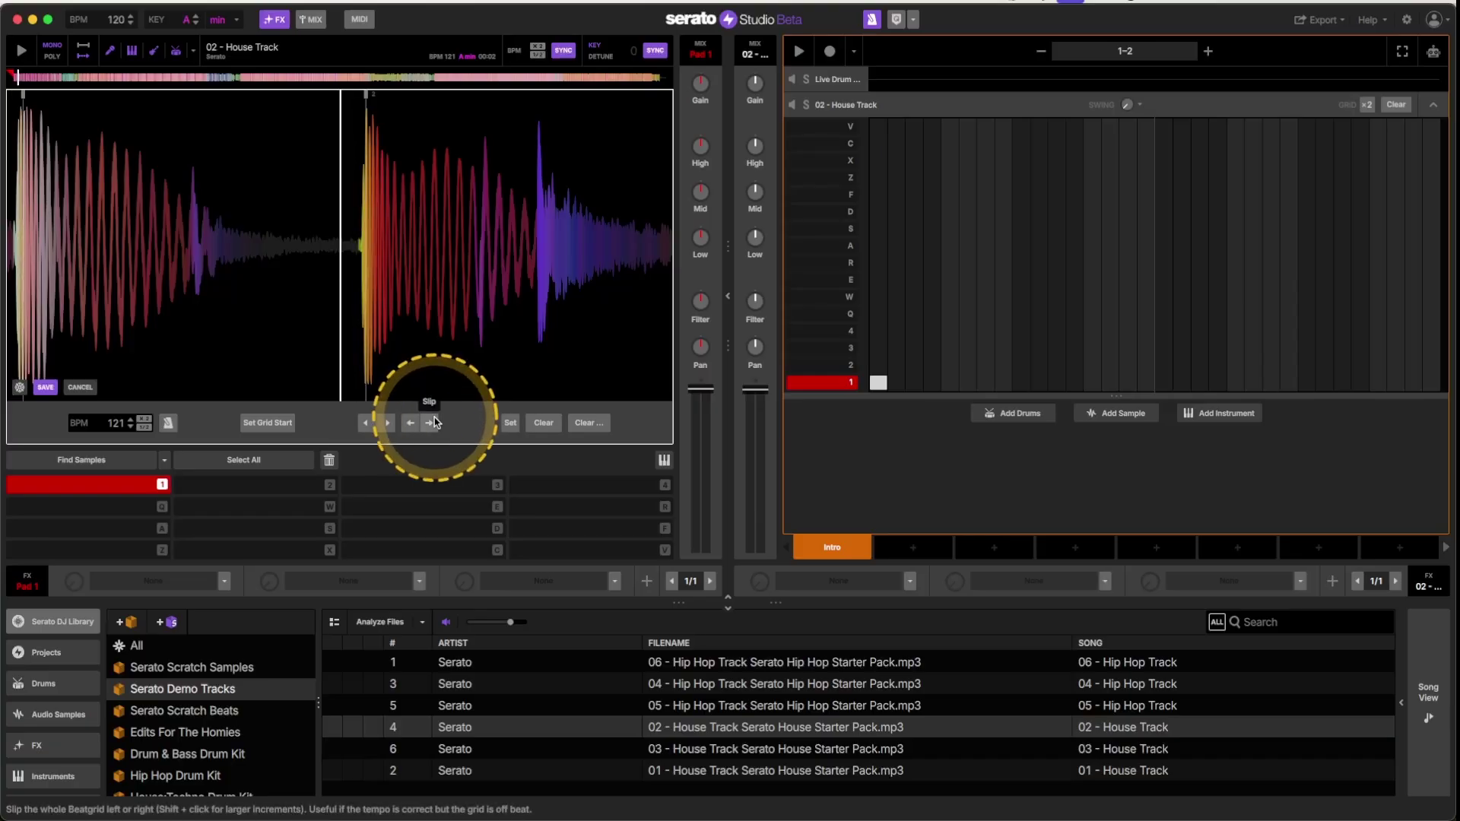
Stretch the beatgrid in small Adjust increments, tightening it to about 121.27 BPM and then widening it to about 120.86 BPM
click(373, 427)
click(375, 426)
click(373, 424)
click(373, 423)
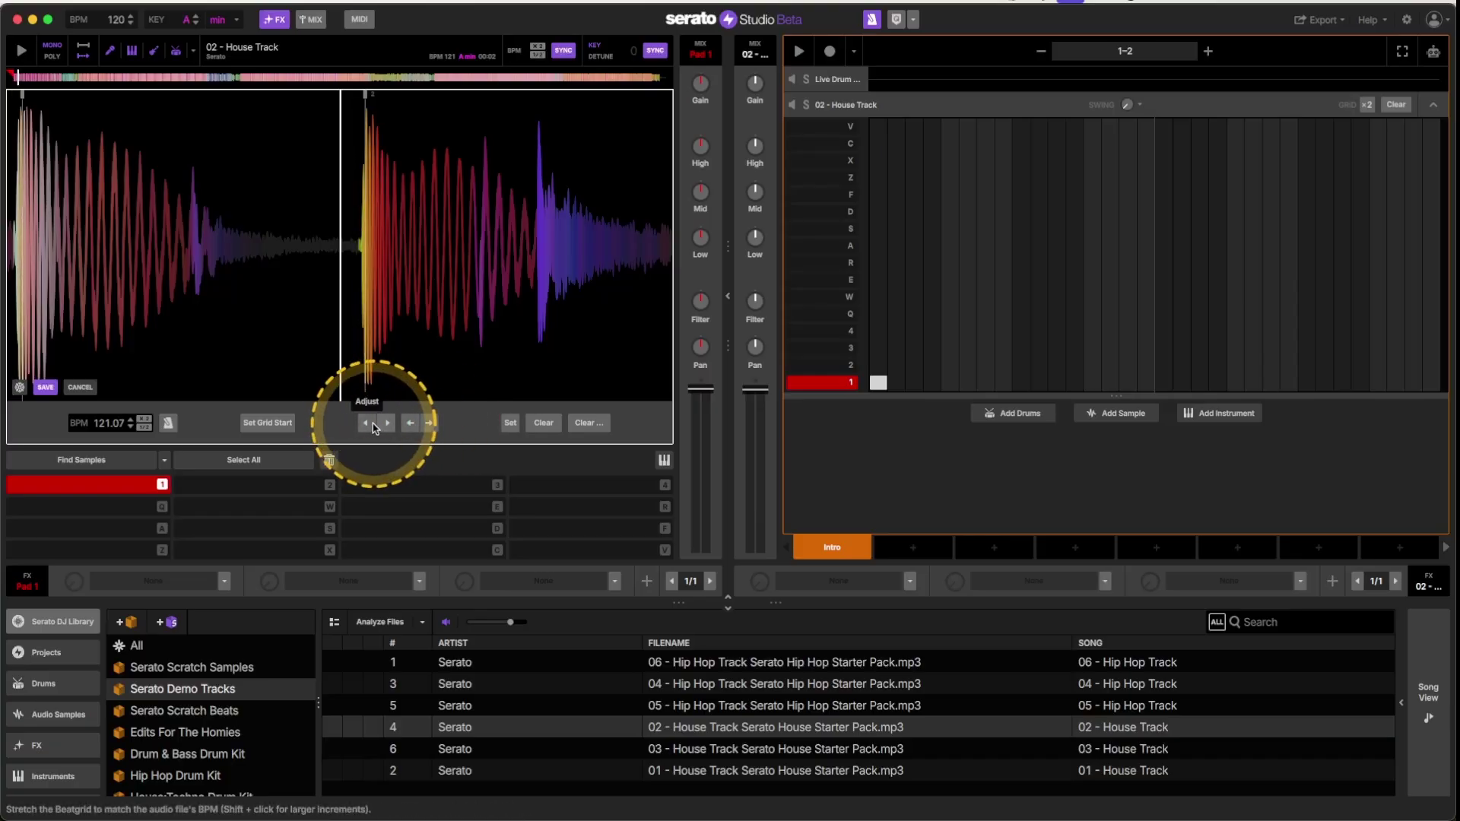
click(368, 426)
click(385, 425)
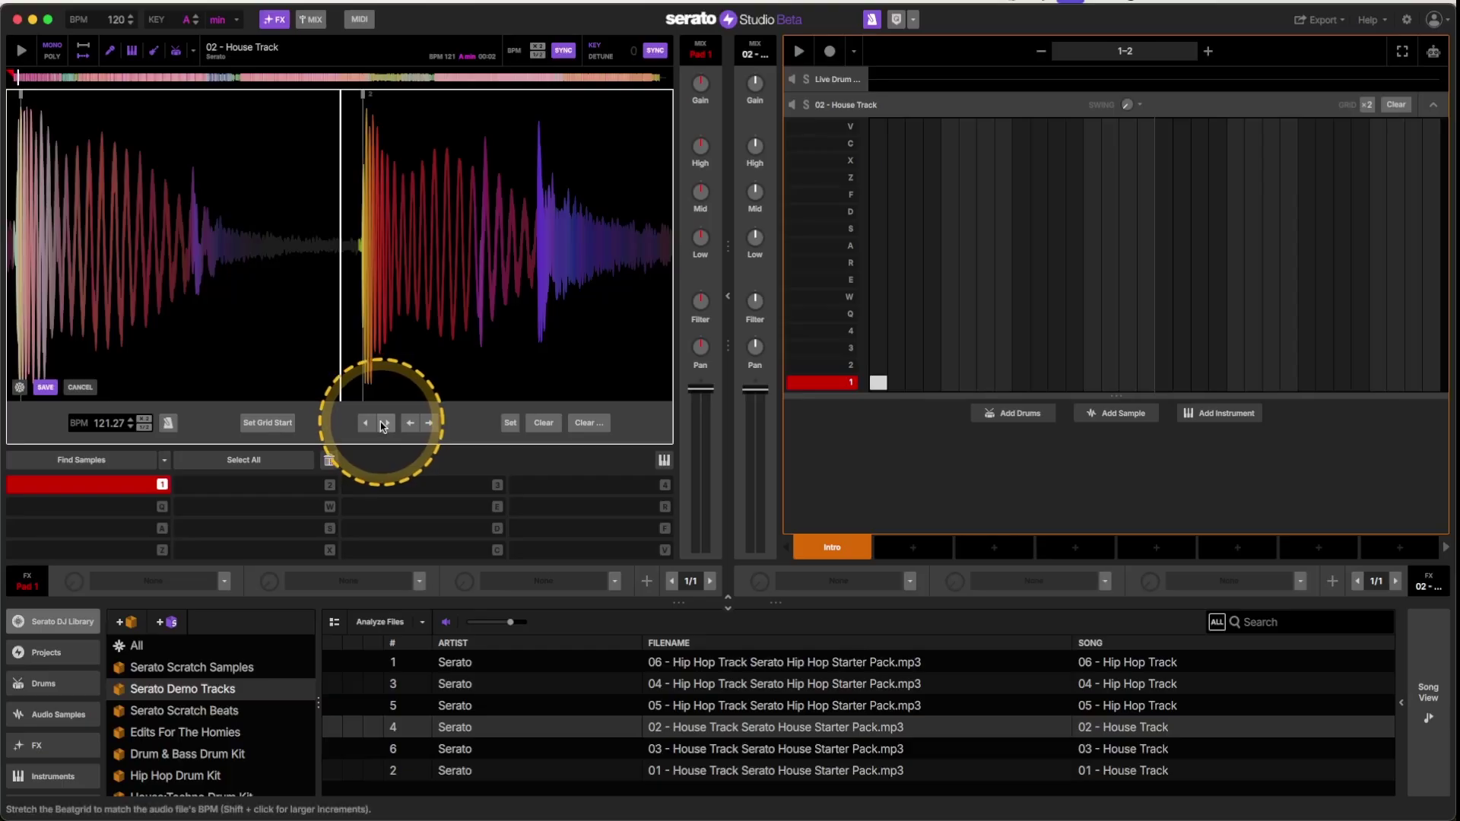
click(385, 424)
click(384, 424)
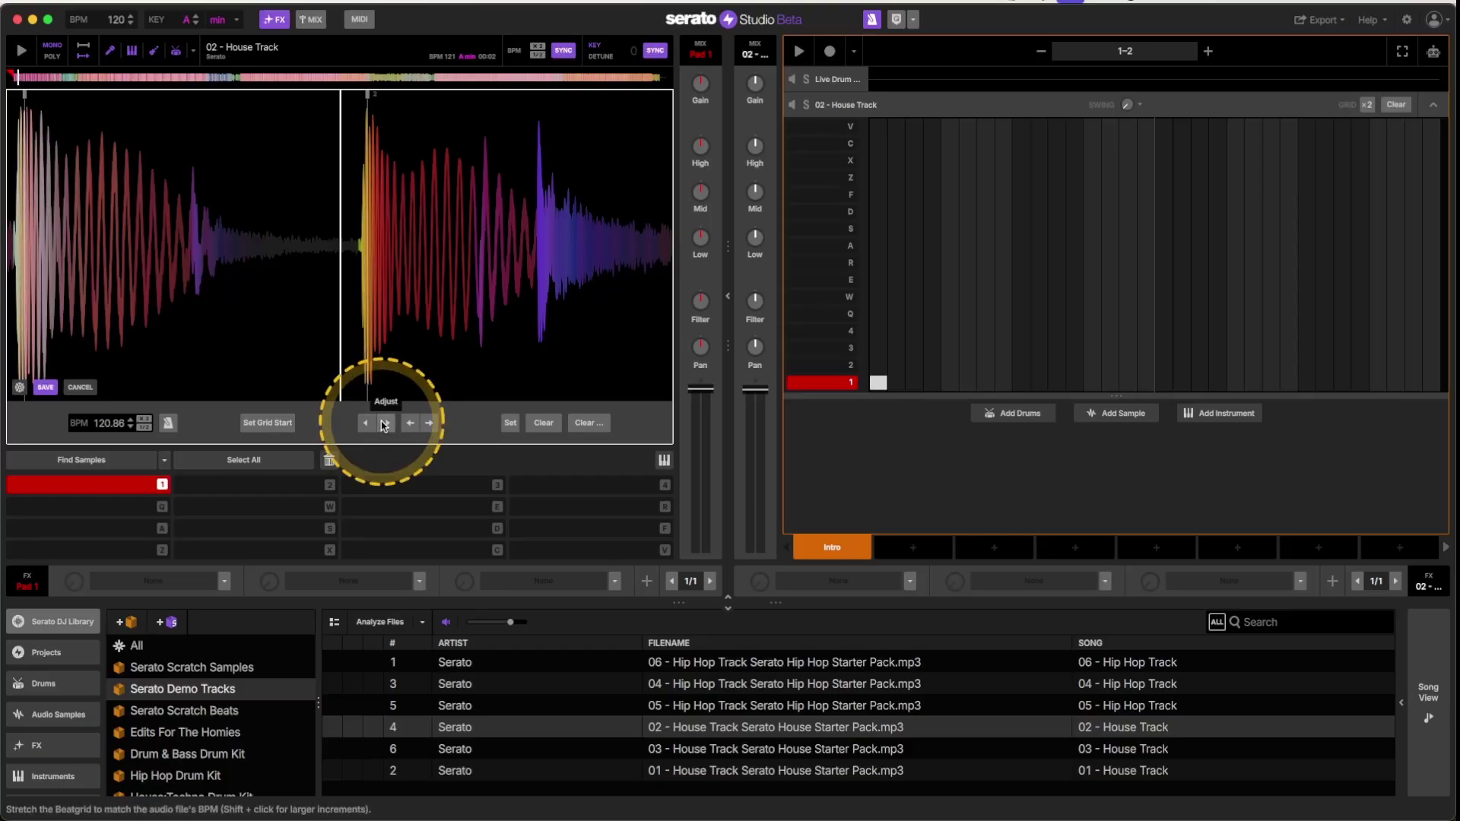
Set the house track's BPM to exactly 120
mouse_move(368, 115)
mouse_down()
mouse_move(365, 102)
mouse_move(269, 287)
mouse_up()
double_click(108, 422)
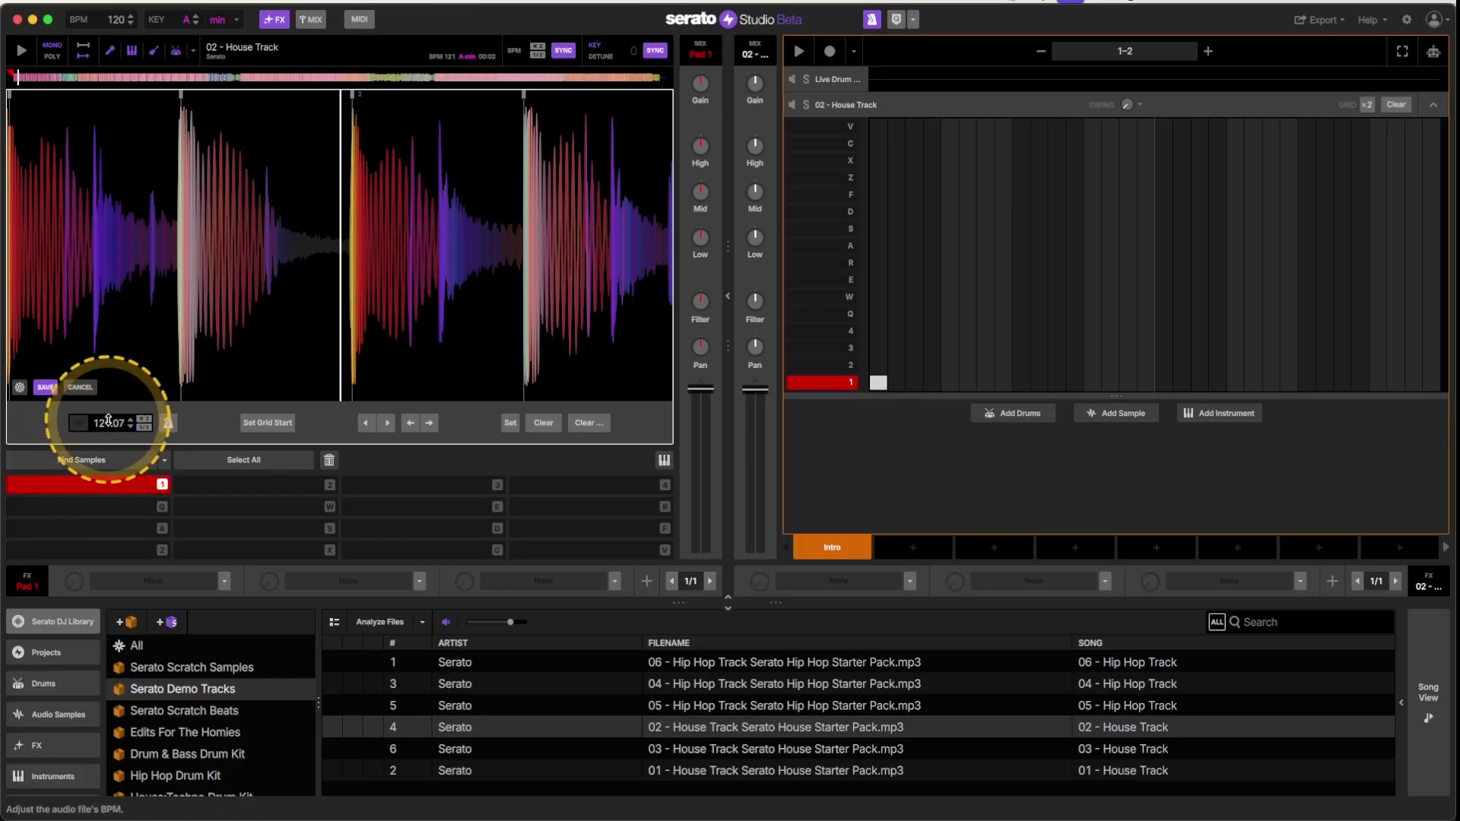
key(Return)
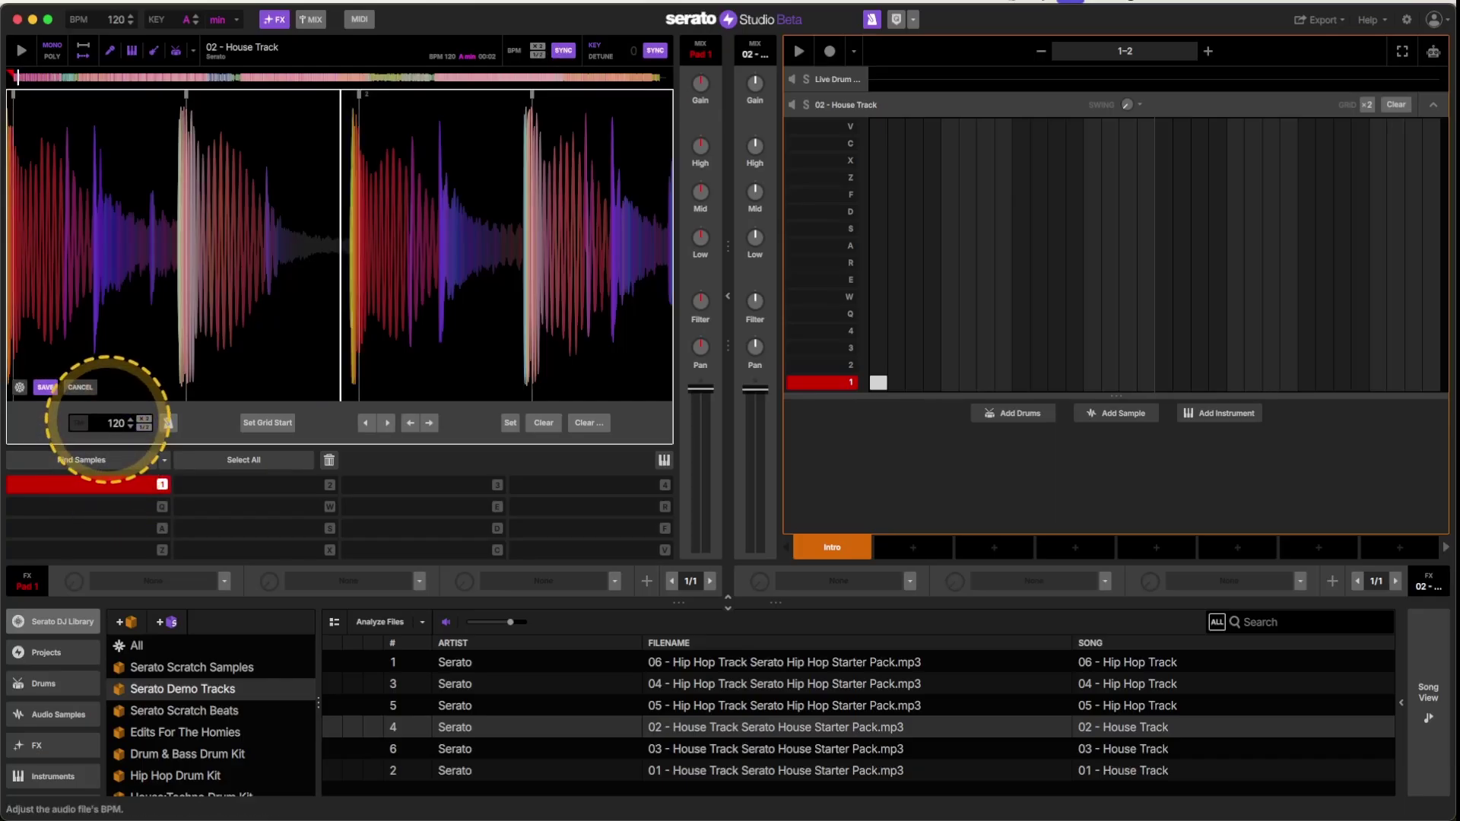
Set the grid start at the track's first transient and save the beatgrid
drag(237, 289, 276, 400)
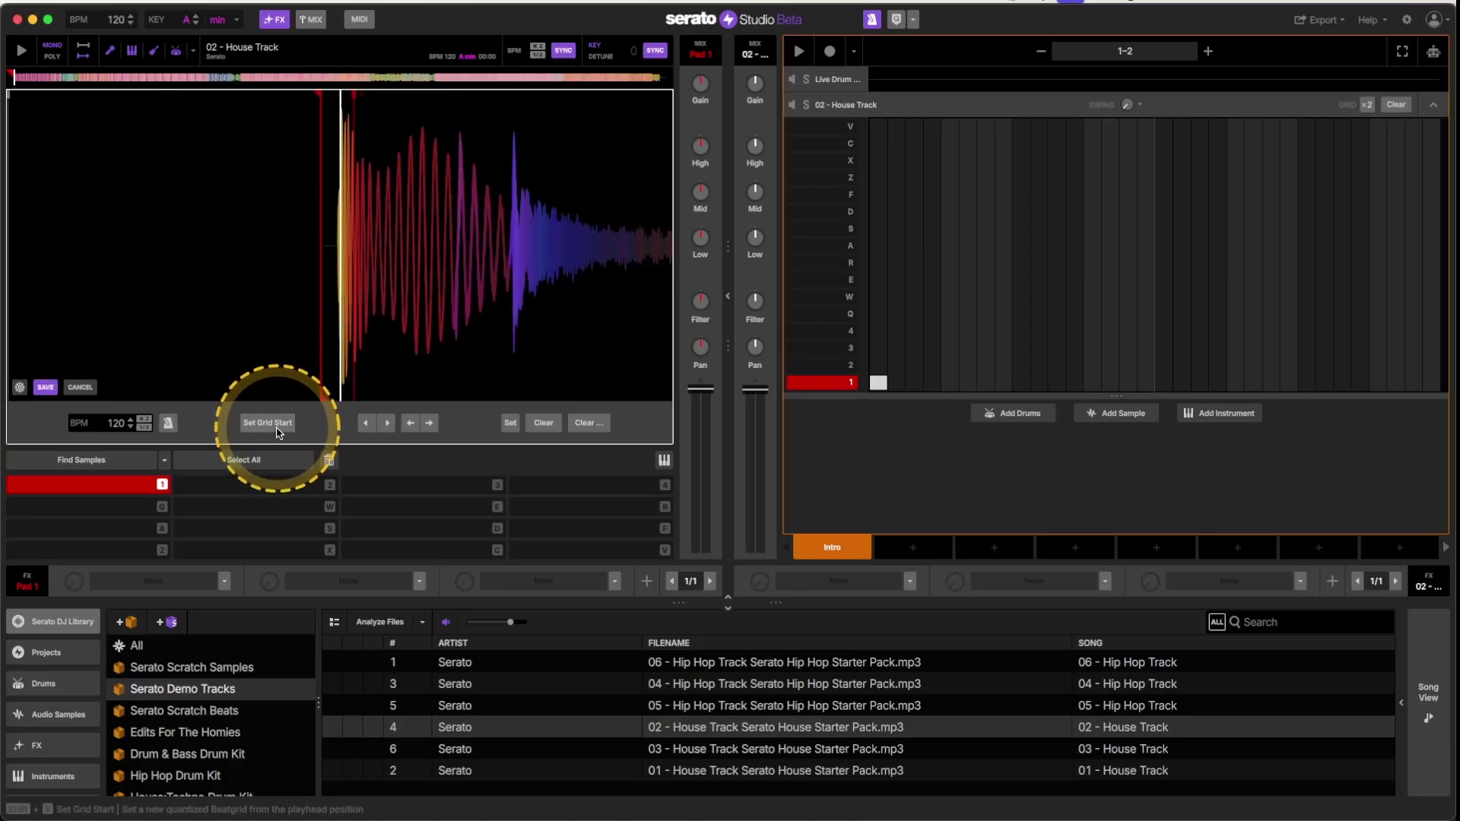
click(279, 427)
scroll(505, 326, down, 3)
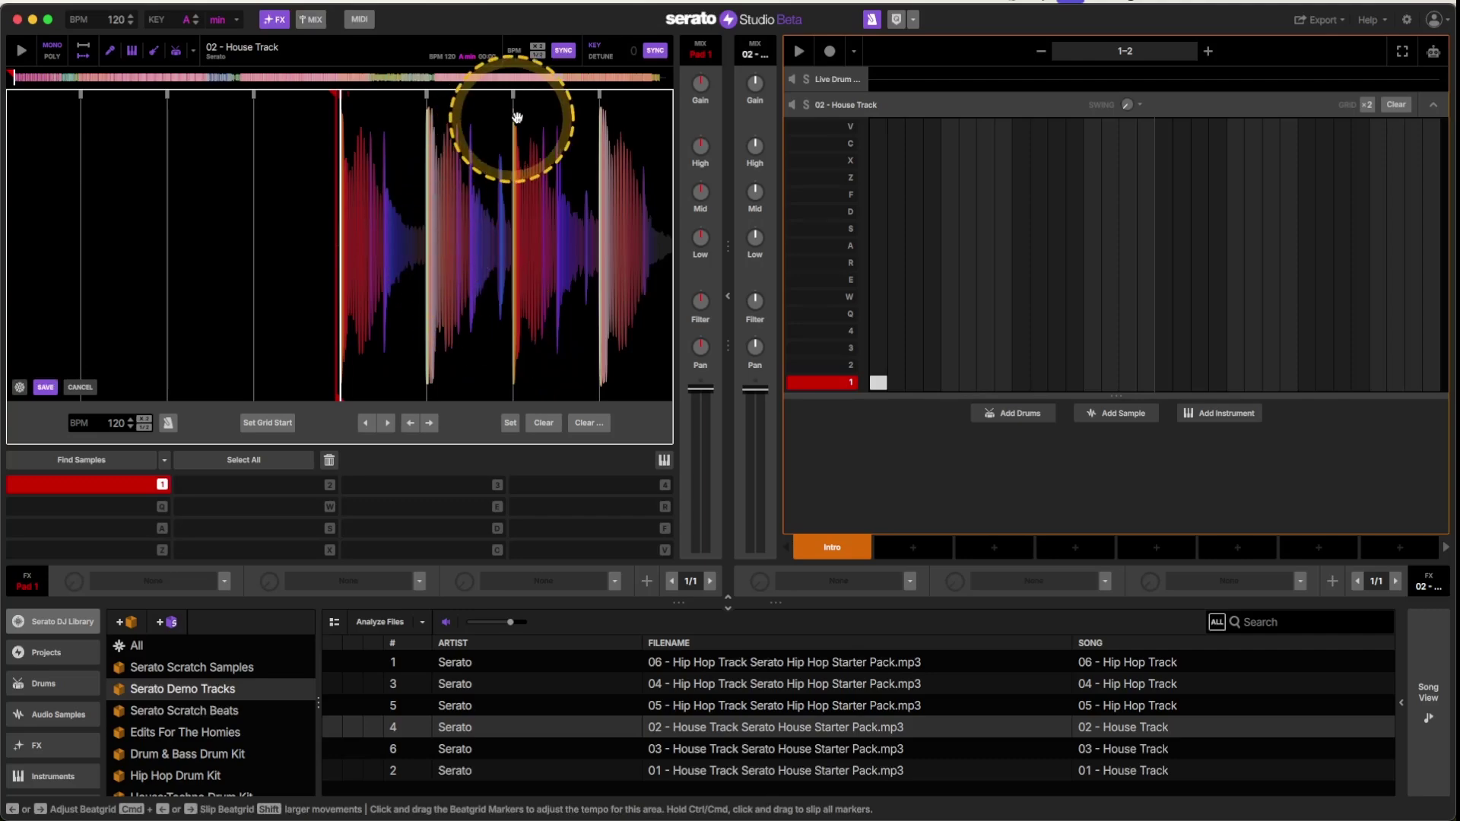
click(45, 389)
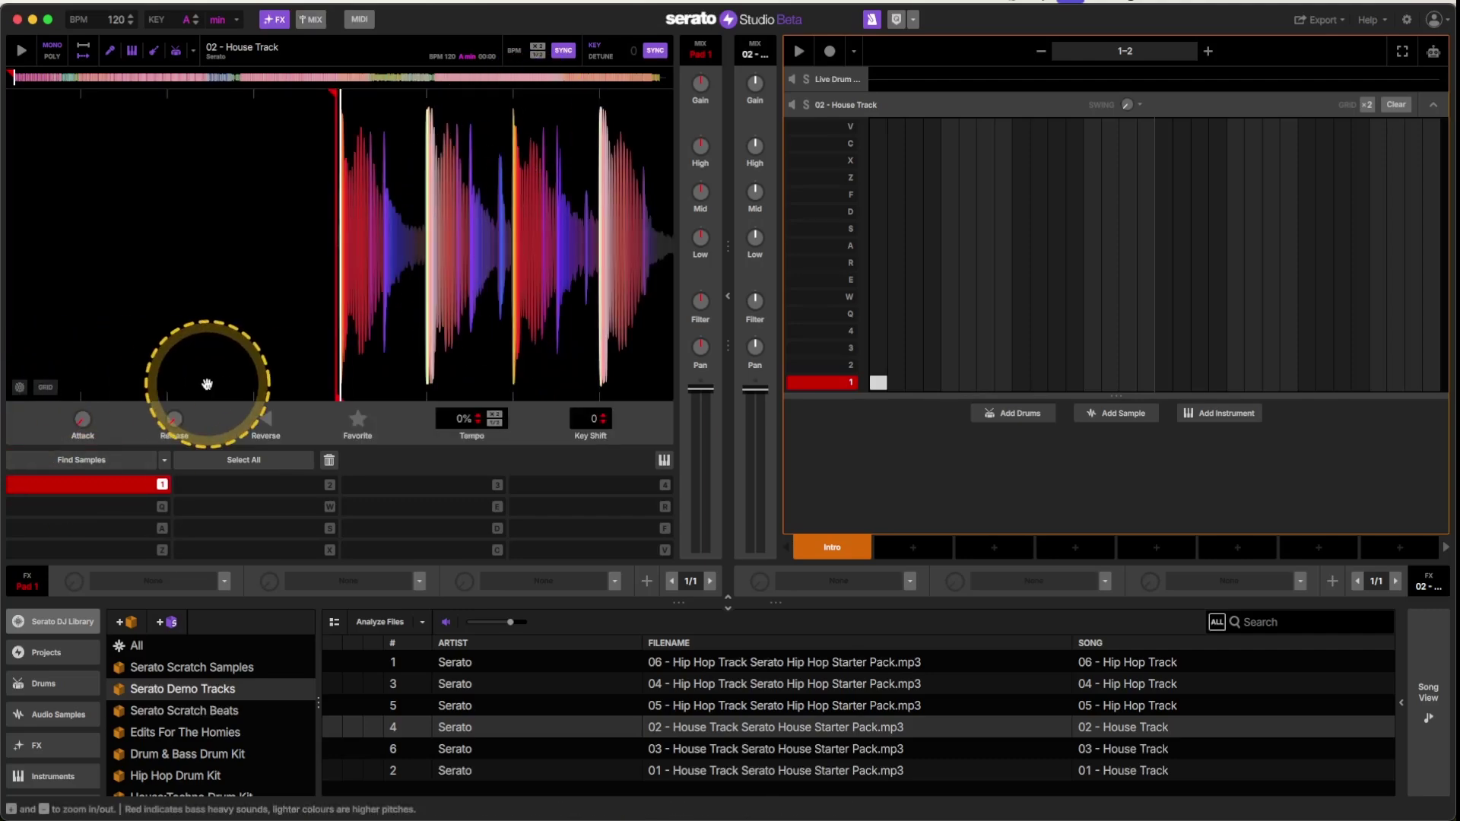
Play the scene against the metronome and inspect the grid lines against the transients up close
key(space)
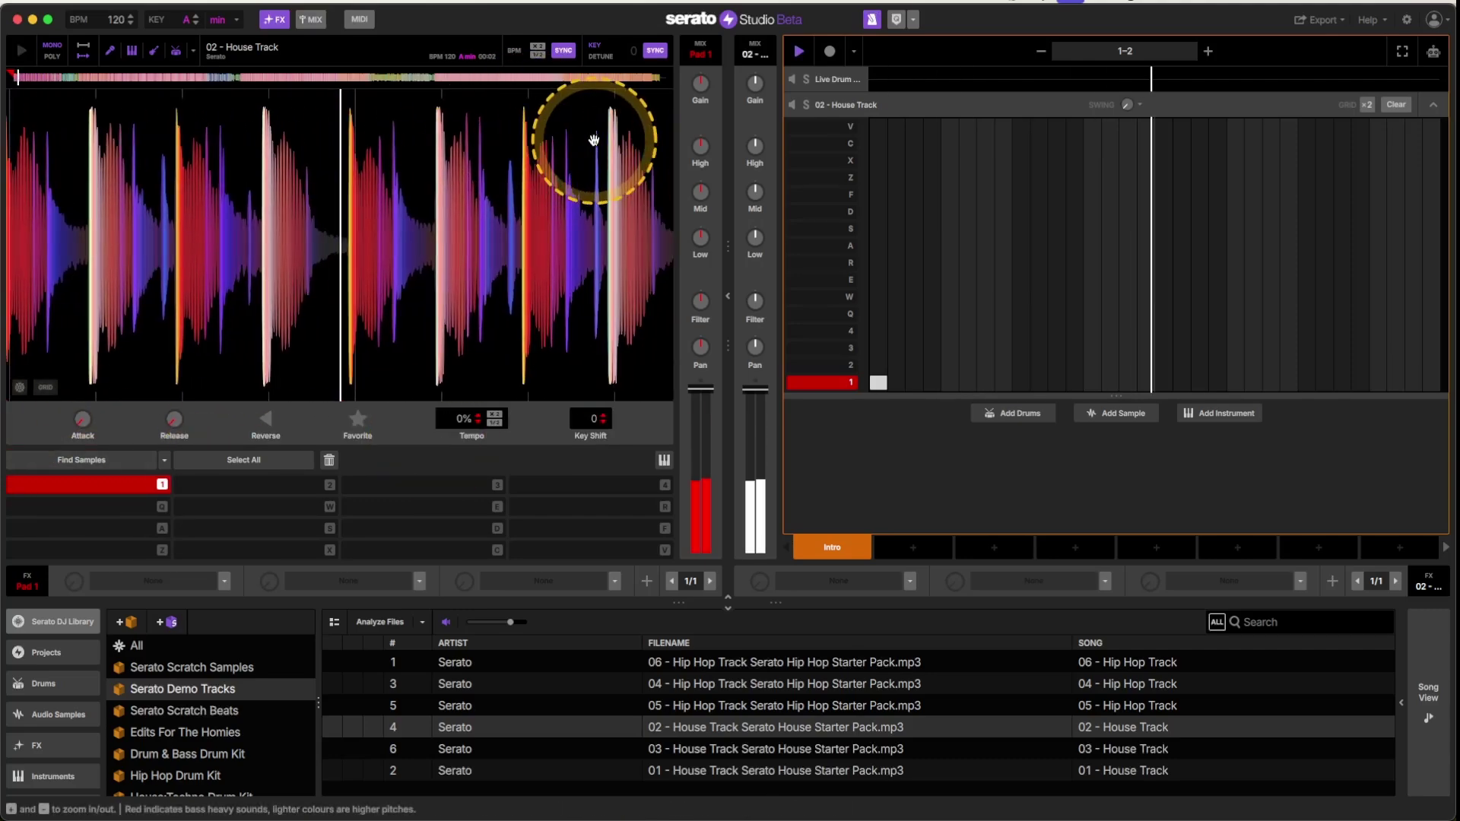
key(plus)
key(plus)
key(space)
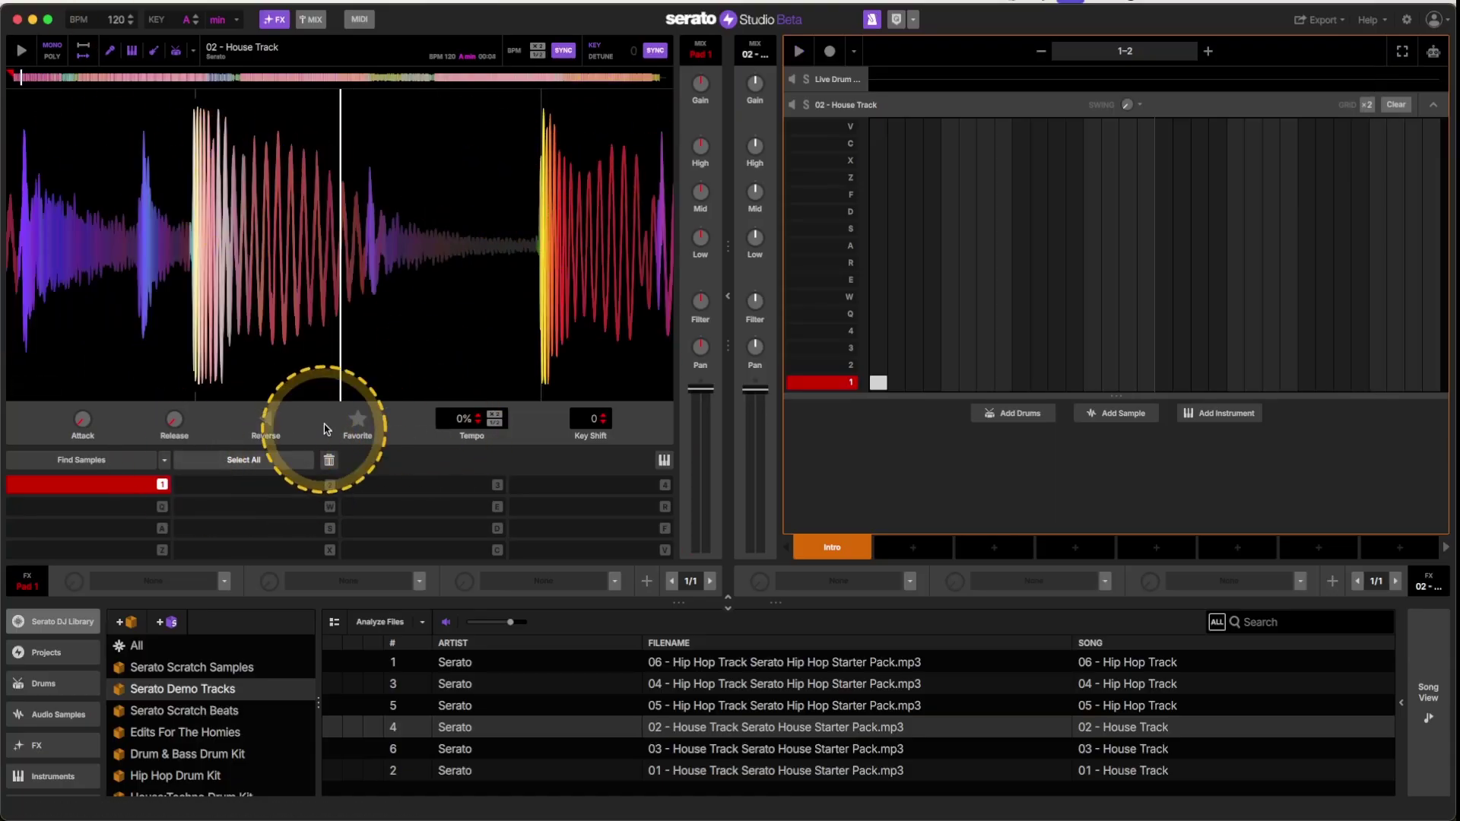
Reopen Grid Edit Mode, slip the whole beatgrid slightly earlier, and save it
click(49, 387)
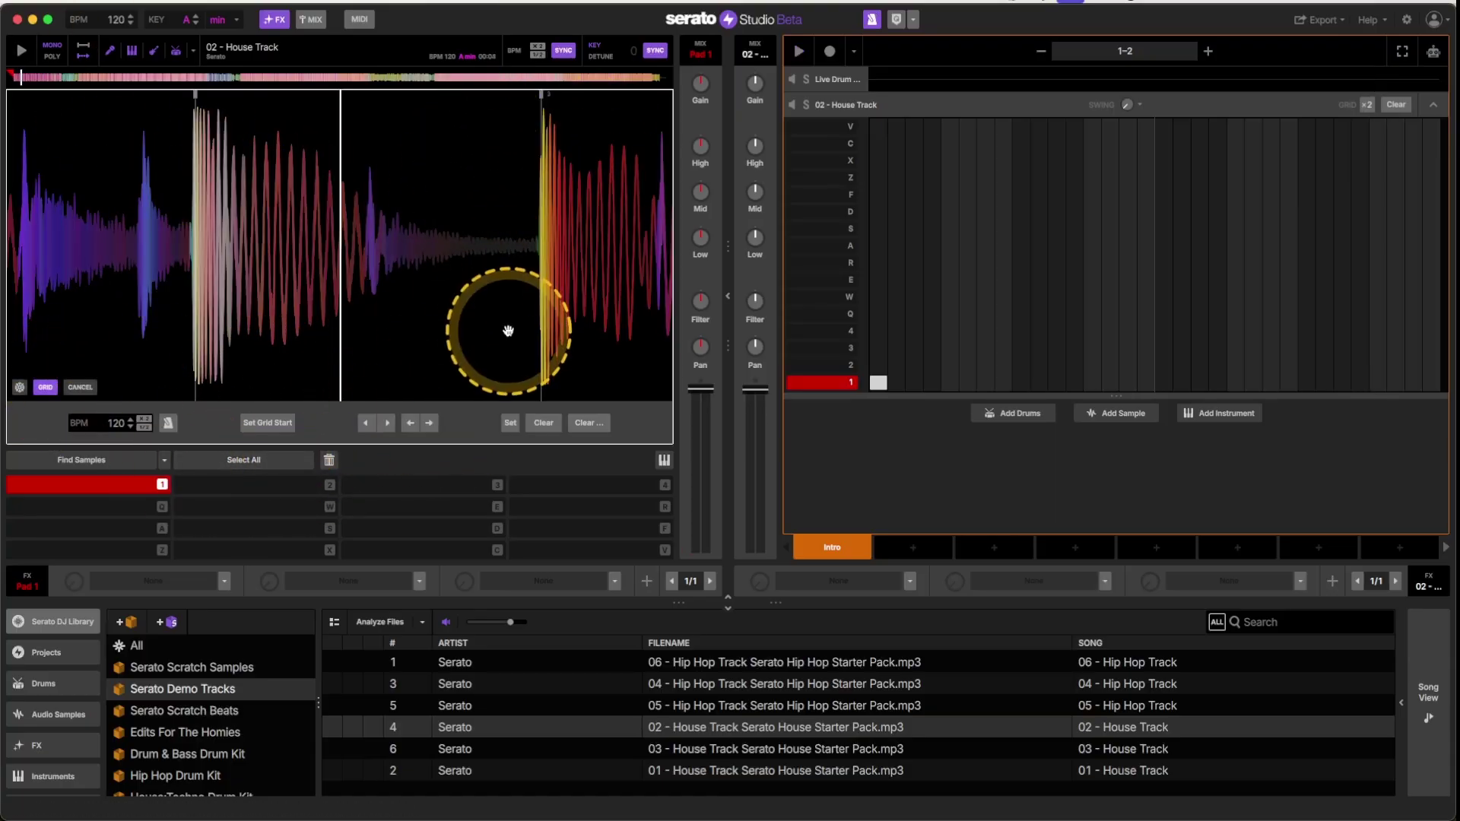
click(408, 422)
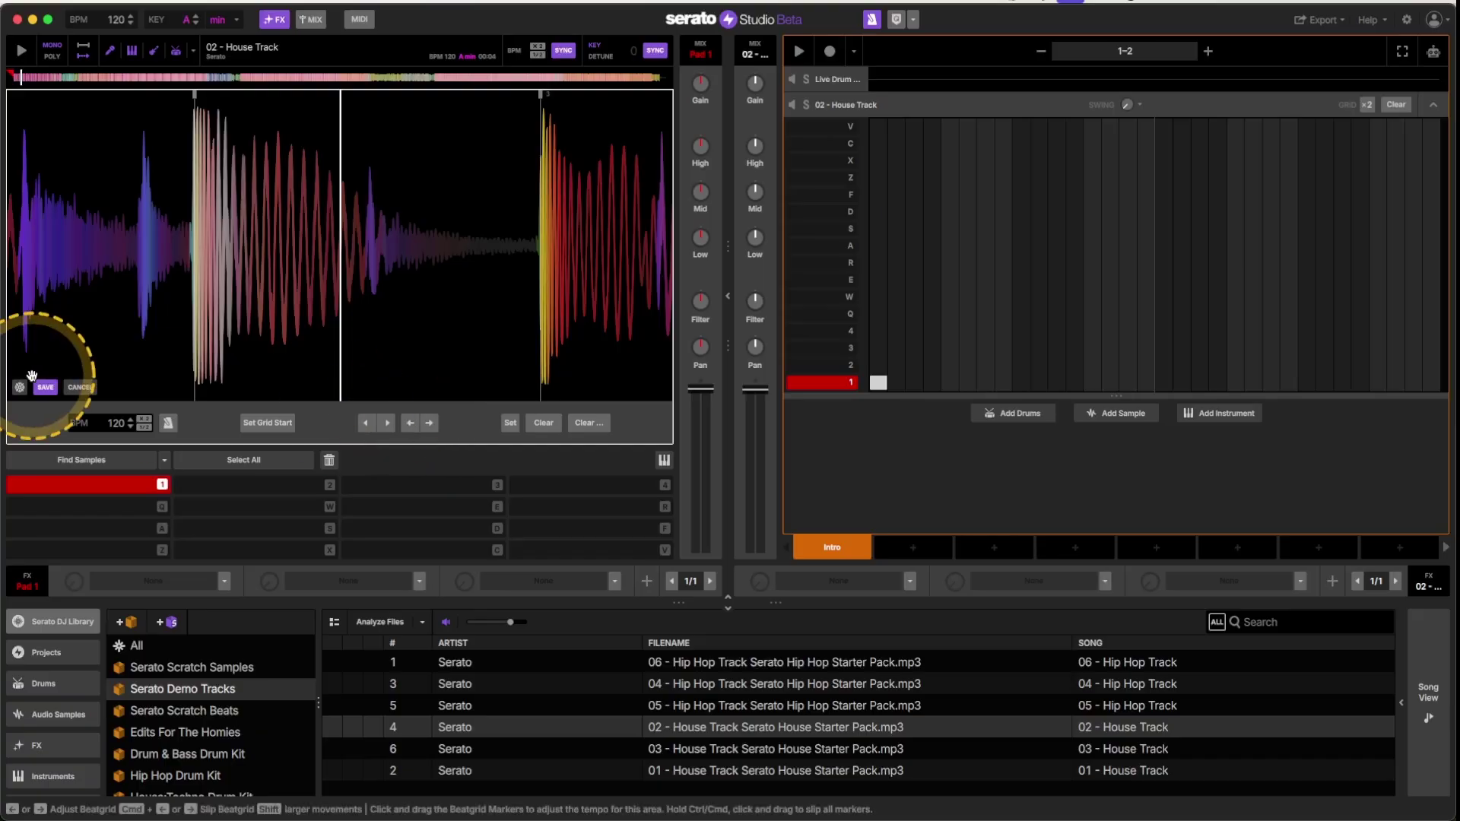
click(45, 388)
Replay the scene, adjust the house track's beatgrid to 120.72 BPM in Grid Edit Mode, and save it
key(space)
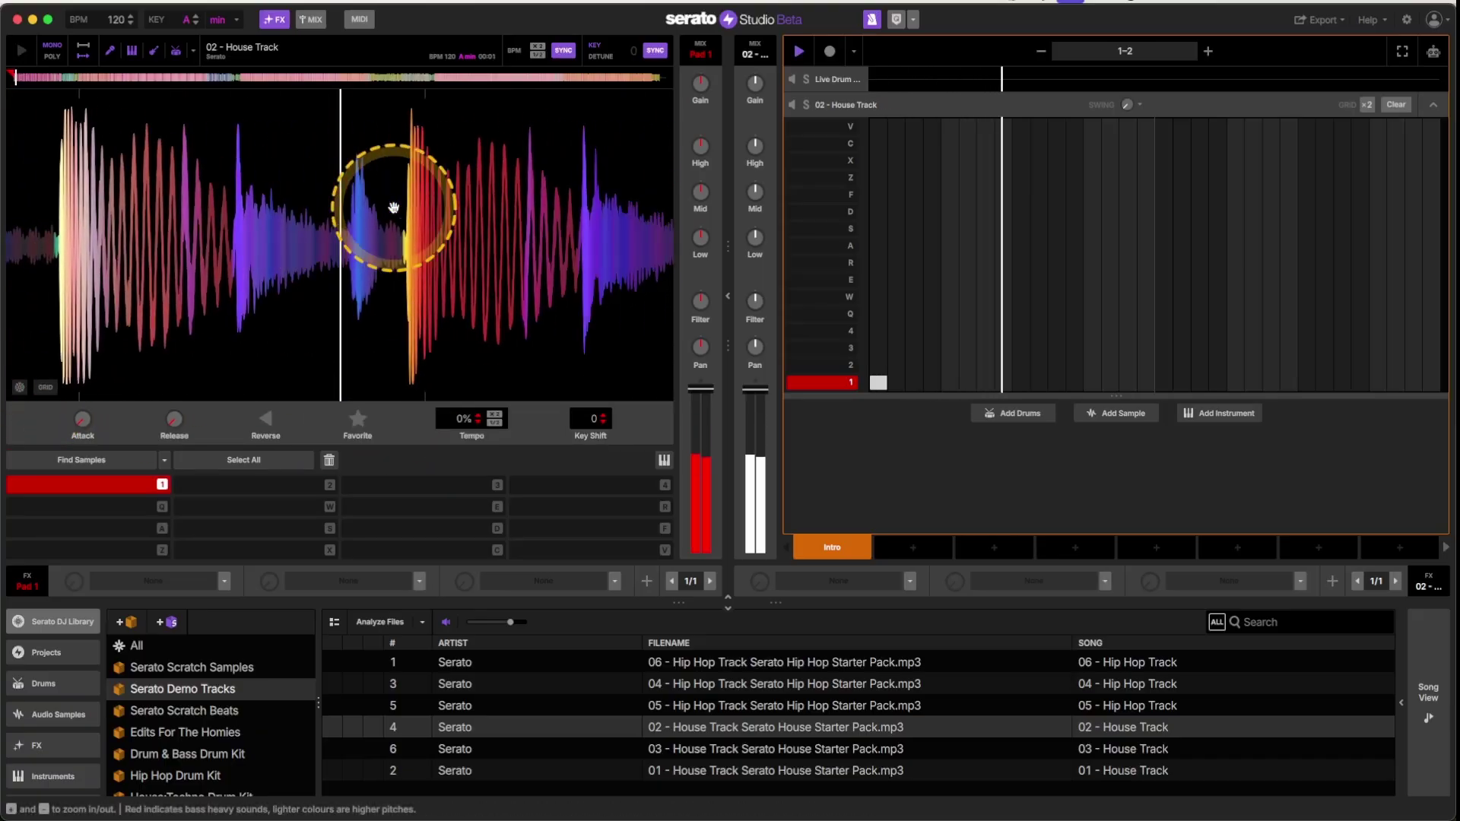
key(minus)
key(minus)
key(minus)
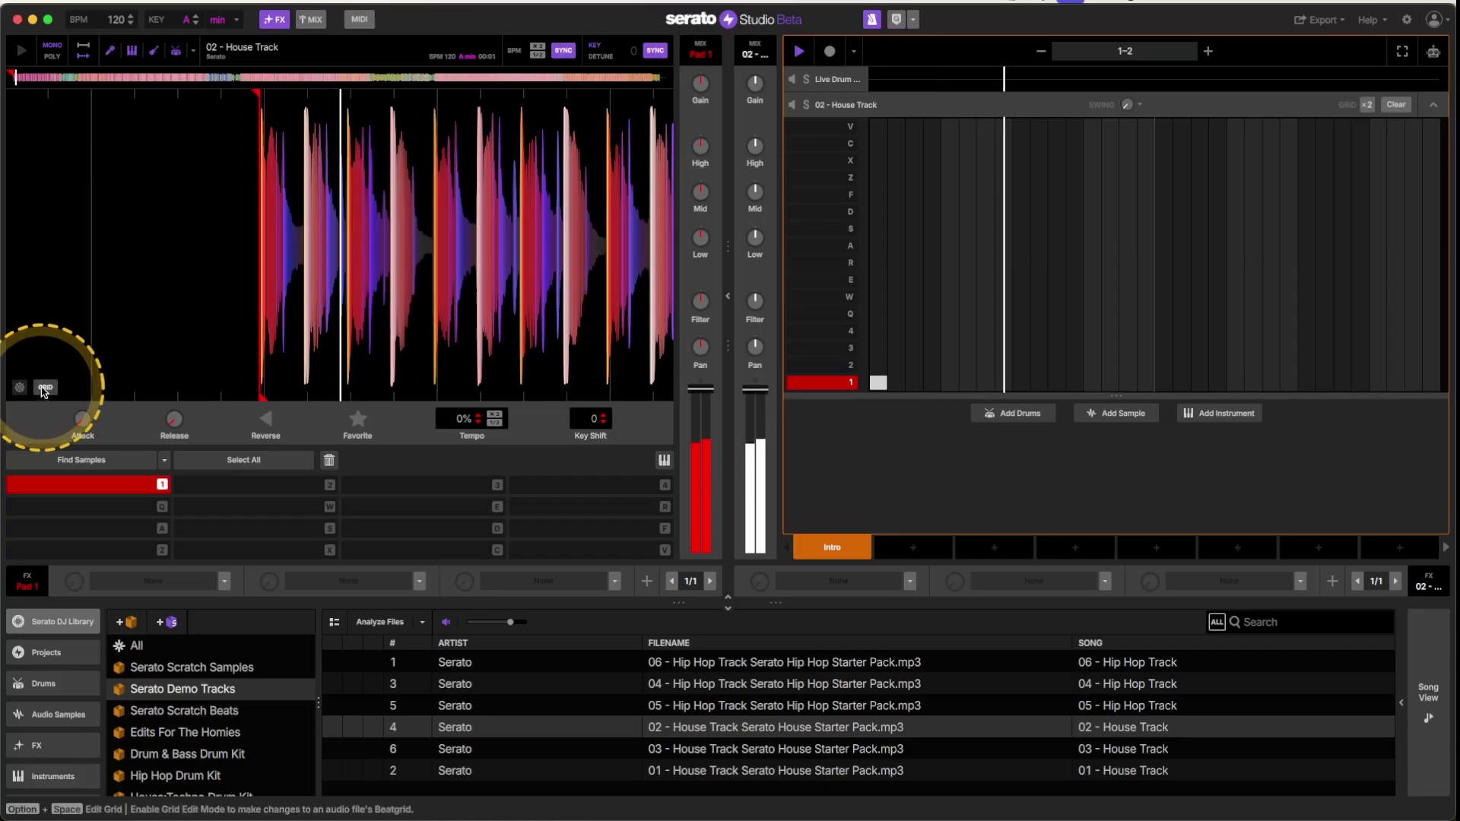
click(45, 387)
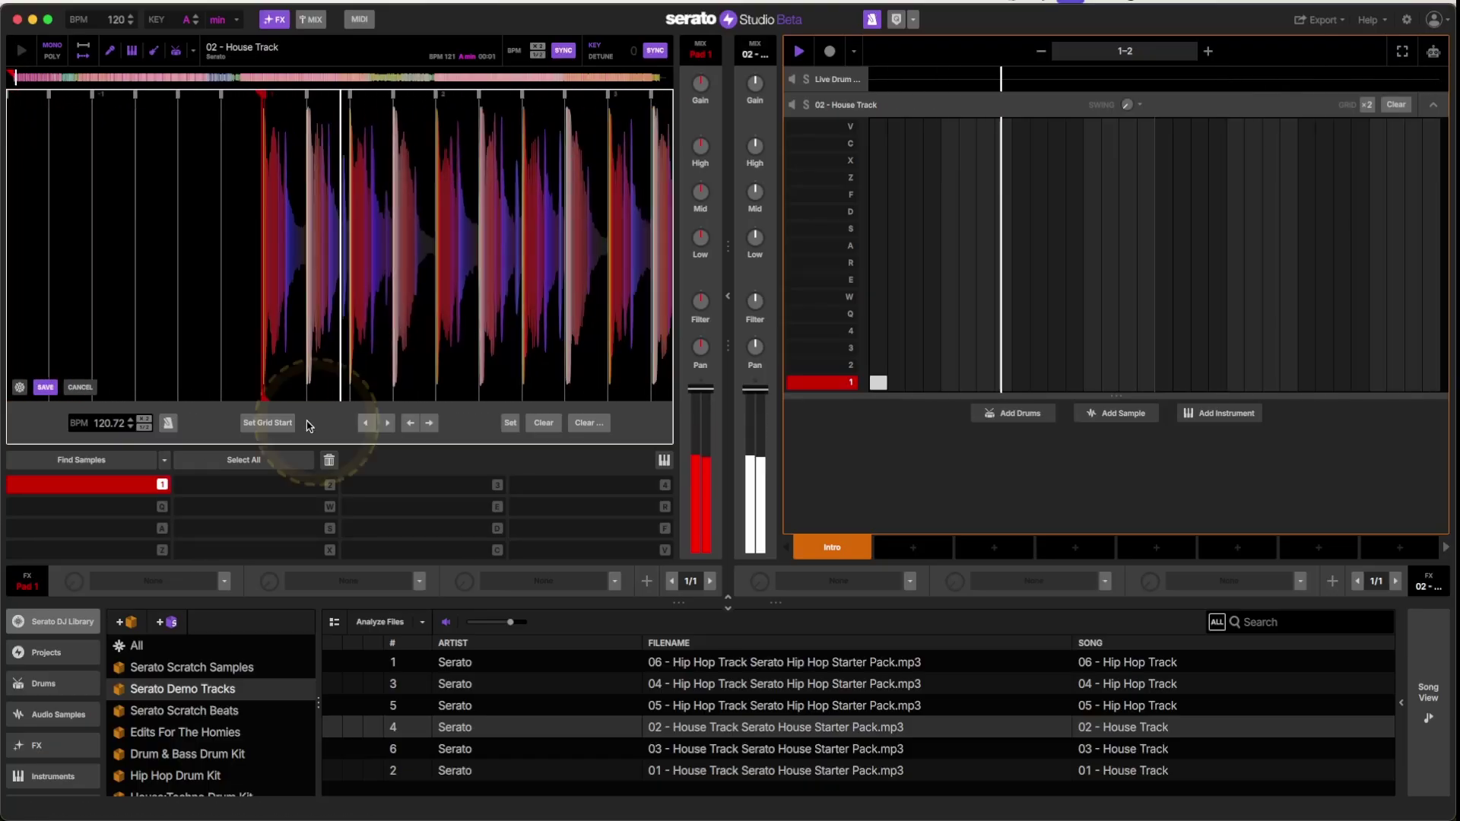
click(45, 387)
Try faster project tempos such as 134 and 152 BPM during playback, and return the project BPM to 121
click(516, 275)
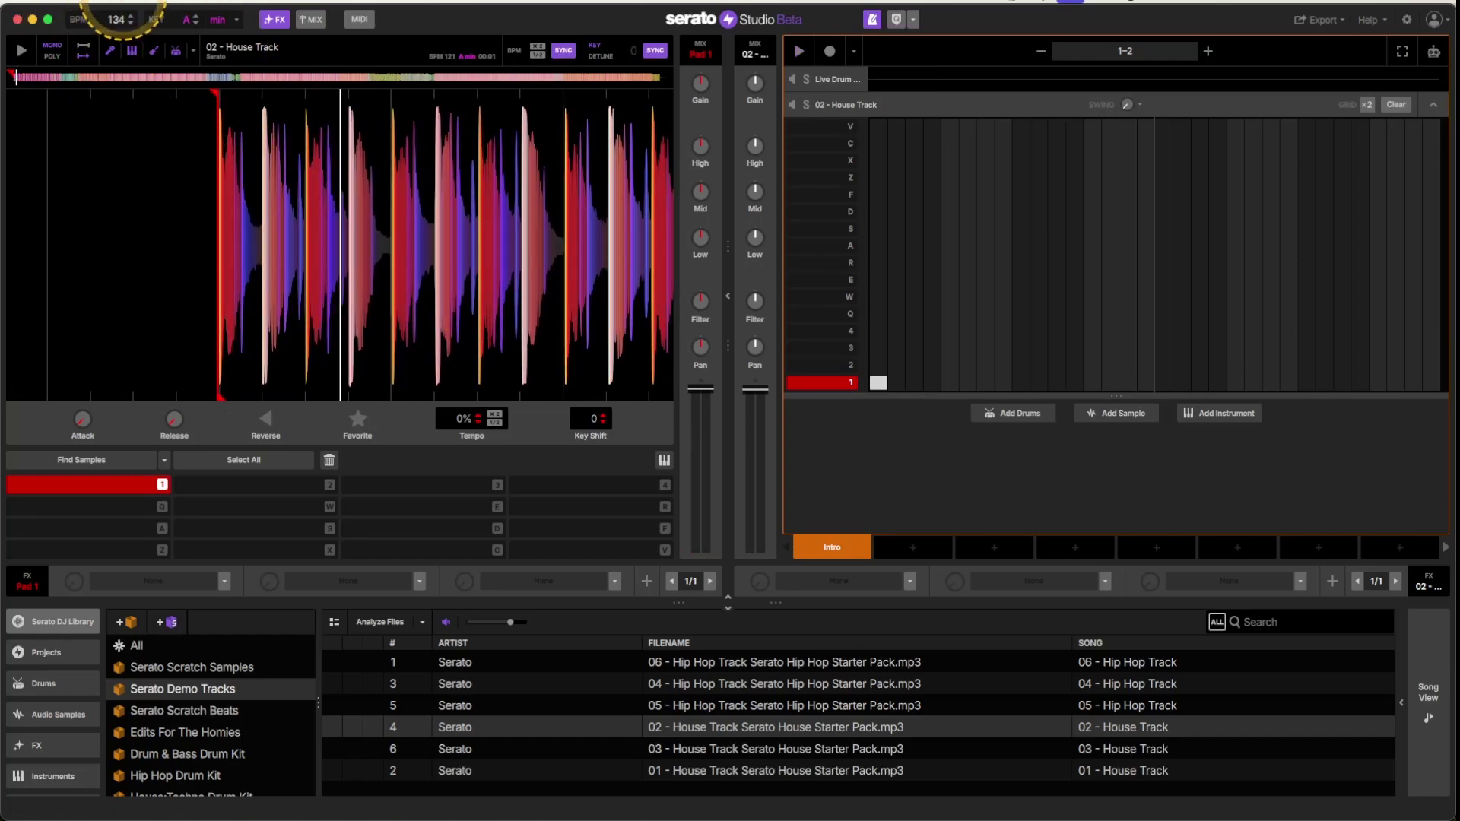
click(357, 250)
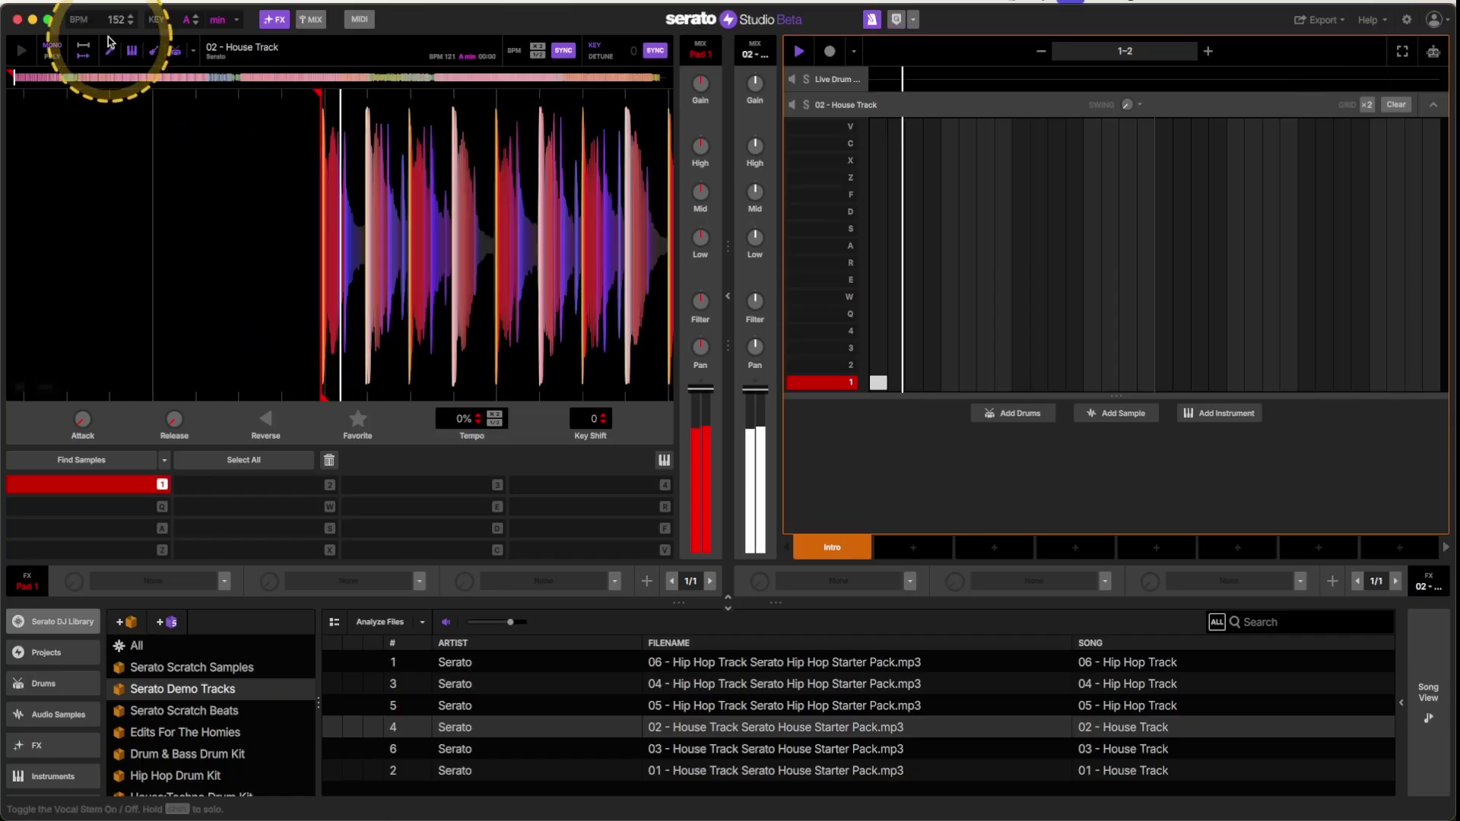
mouse_move(108, 19)
mouse_down()
mouse_move(105, 55)
mouse_move(123, 0)
mouse_move(119, 28)
mouse_up()
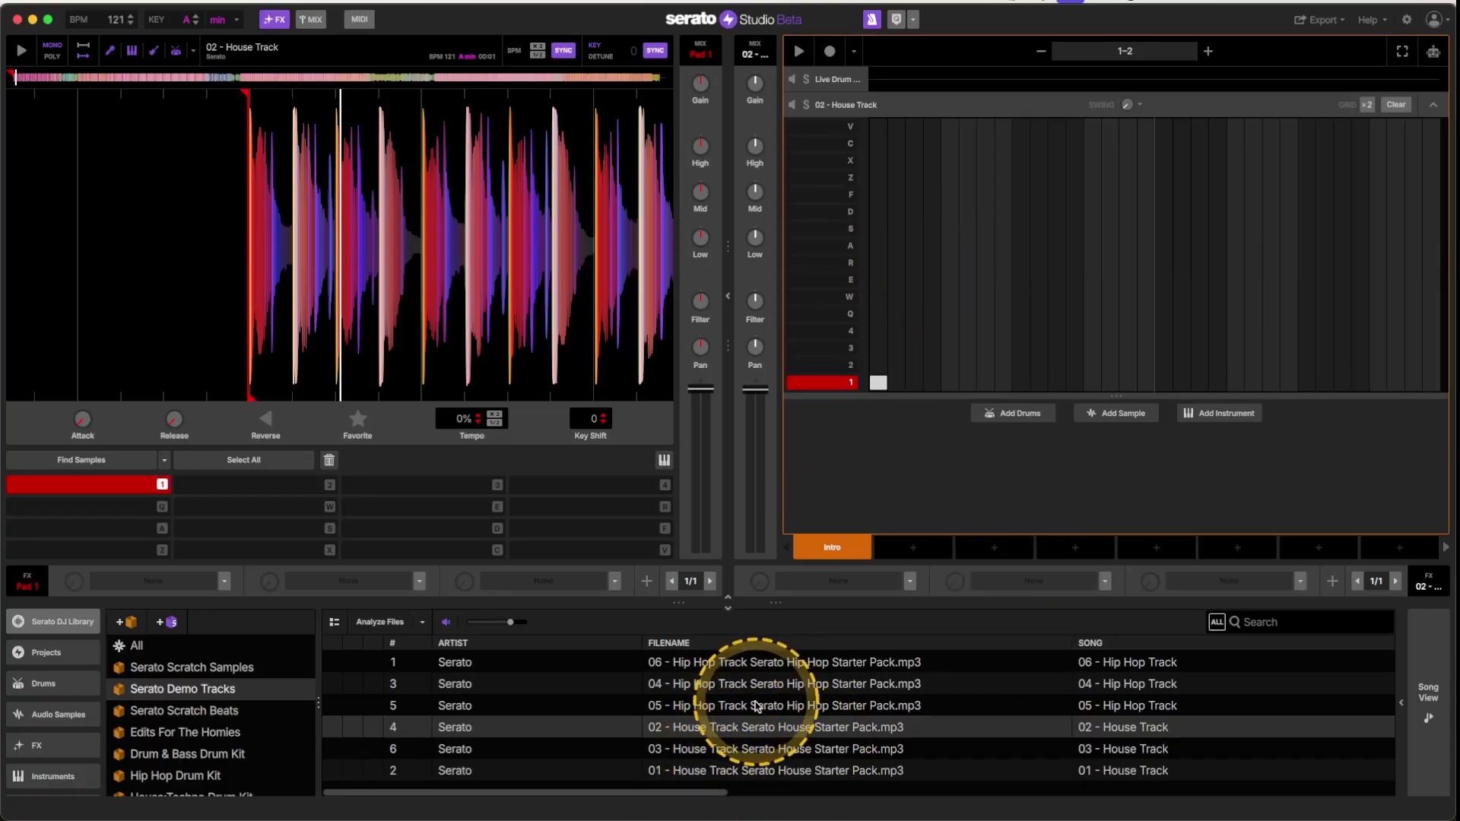
Load 05 - Hip Hop Track from the Serato Demo Tracks into the deck and play it in the scene
drag(757, 706, 1011, 235)
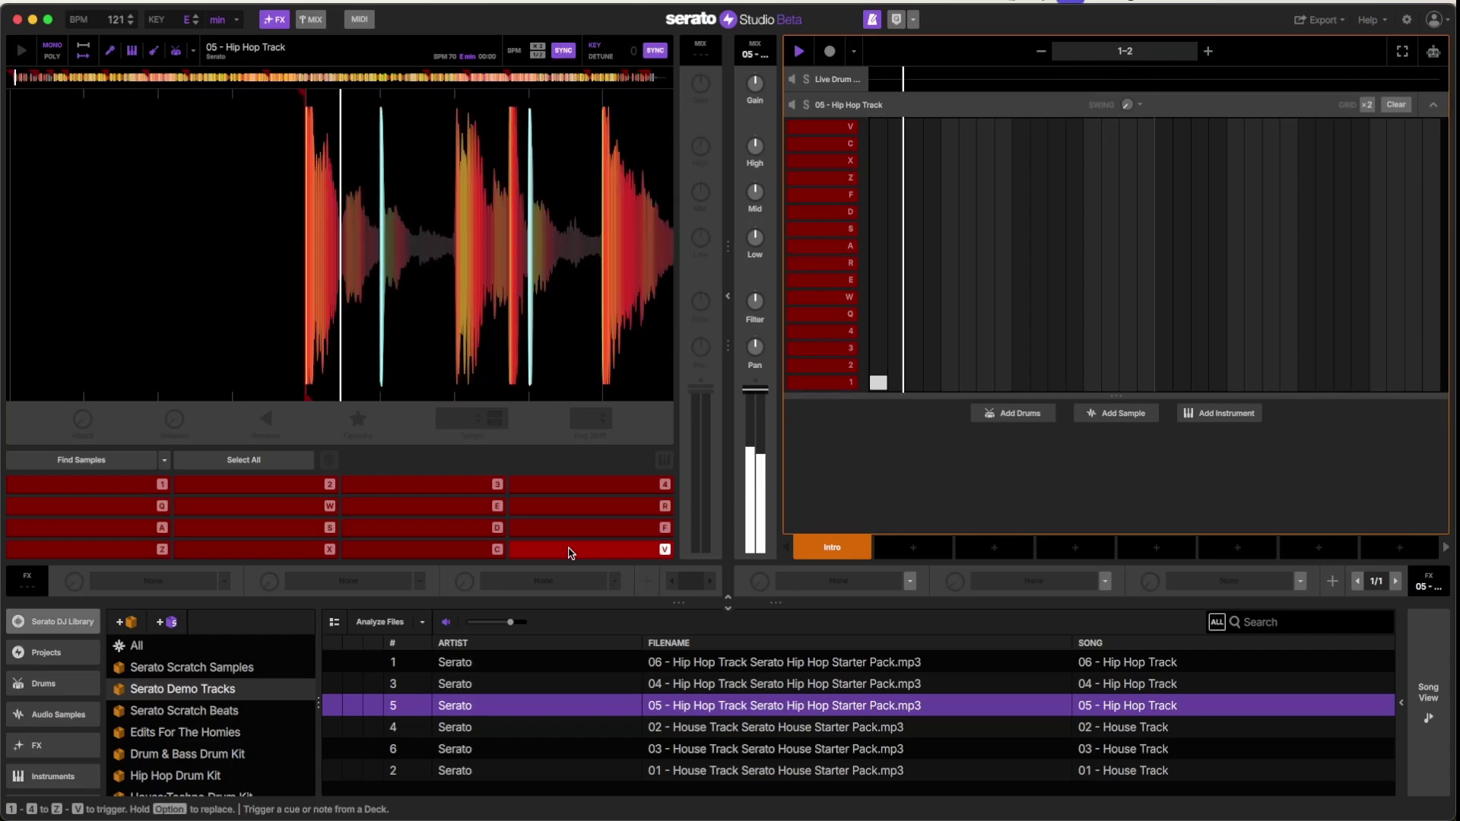
click(841, 413)
click(579, 254)
click(661, 506)
click(423, 121)
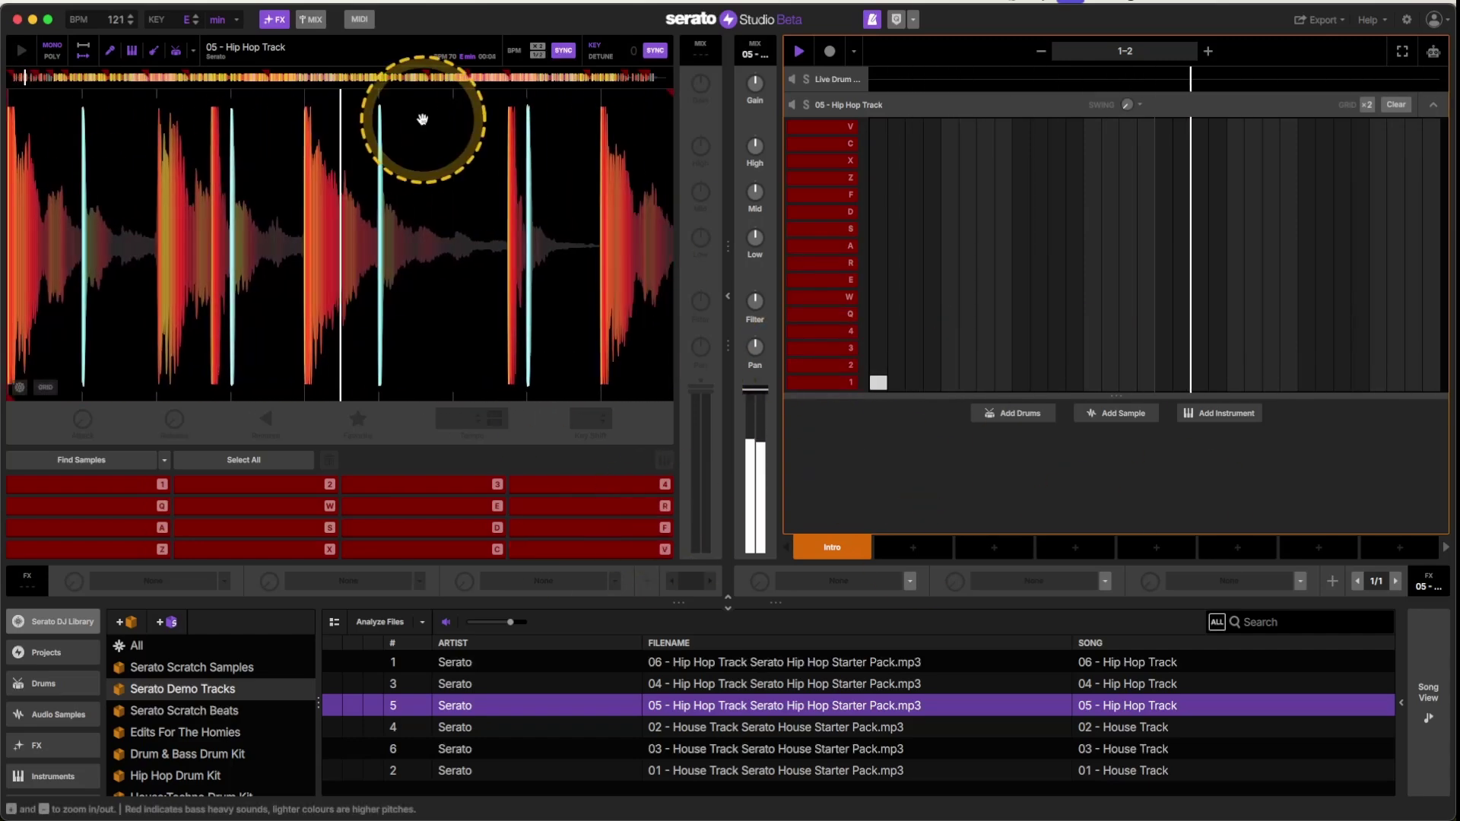
Check the hip hop track's BPM in Grid Edit Mode without saving, and play the scene at a project BPM of 70
click(446, 92)
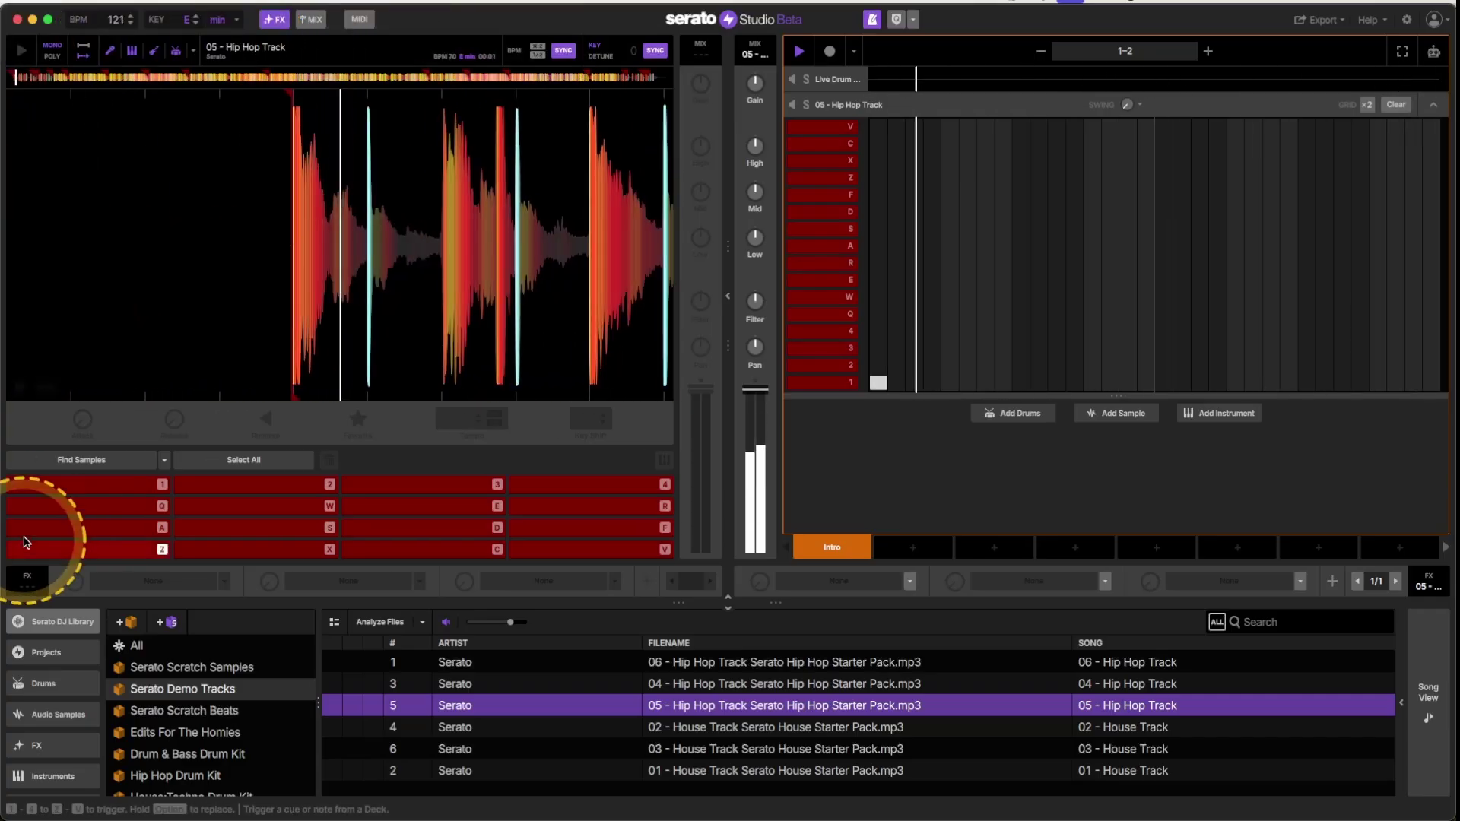
click(46, 388)
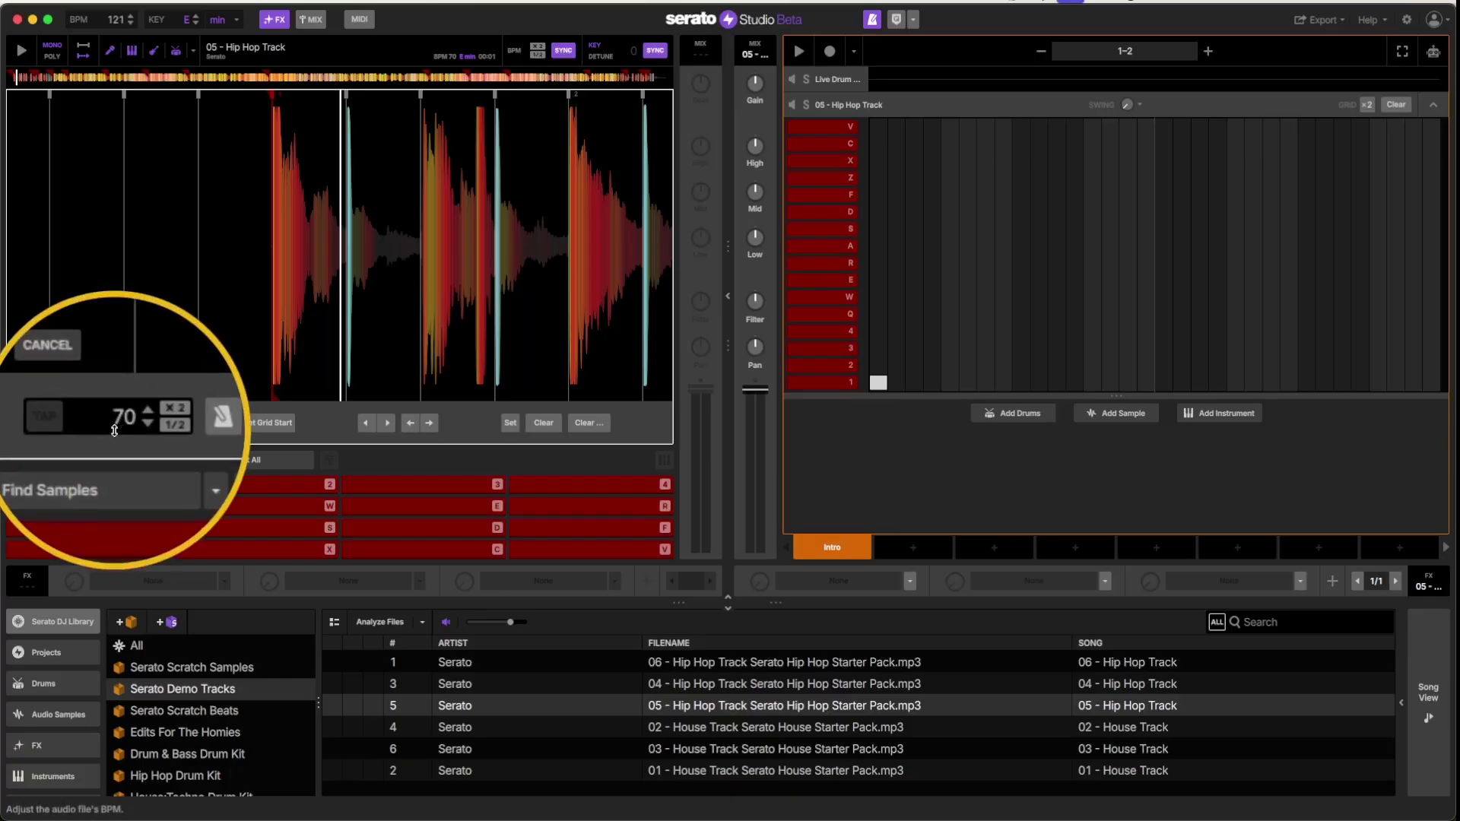
click(82, 389)
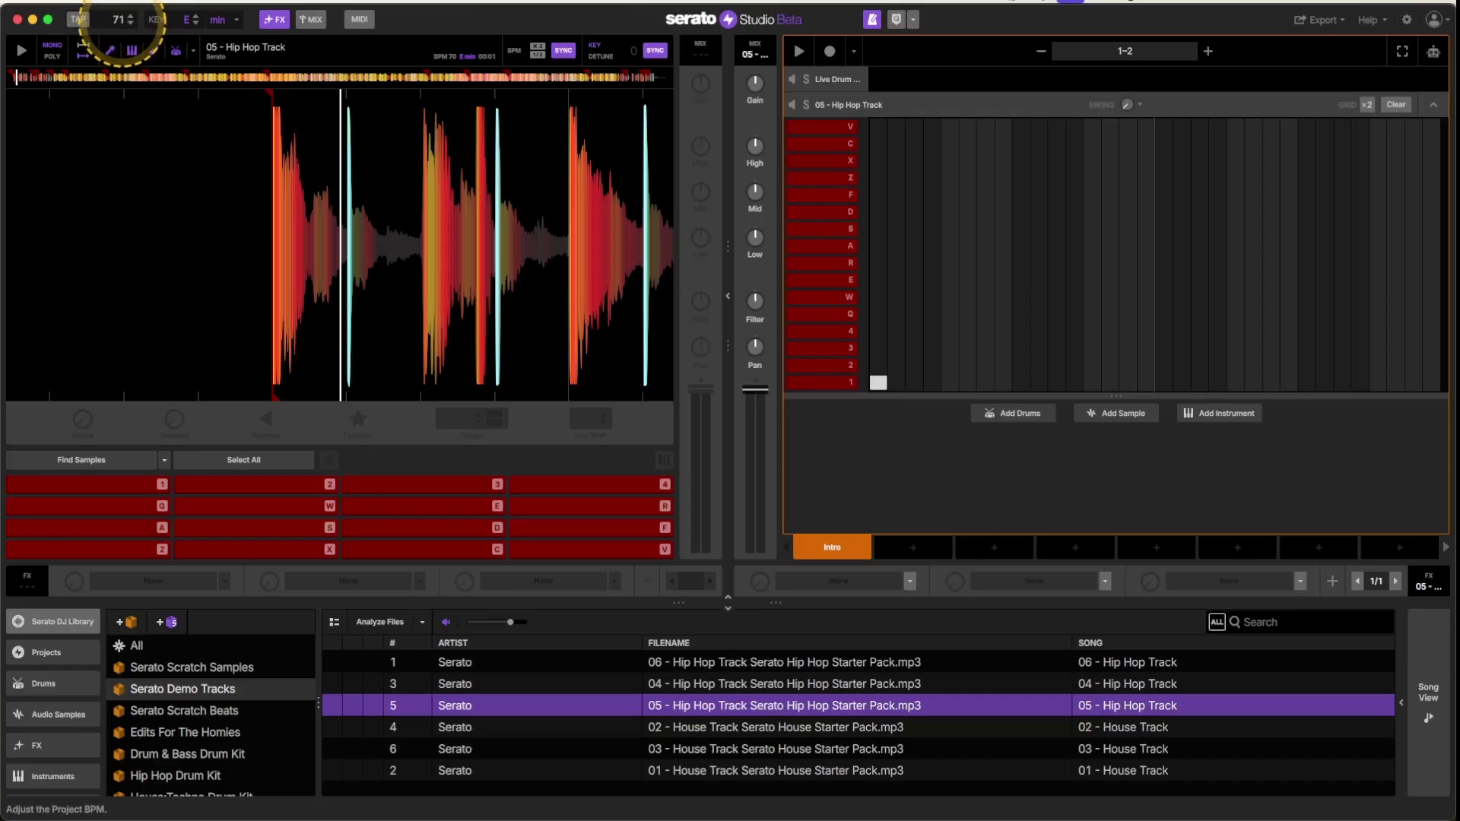
key(space)
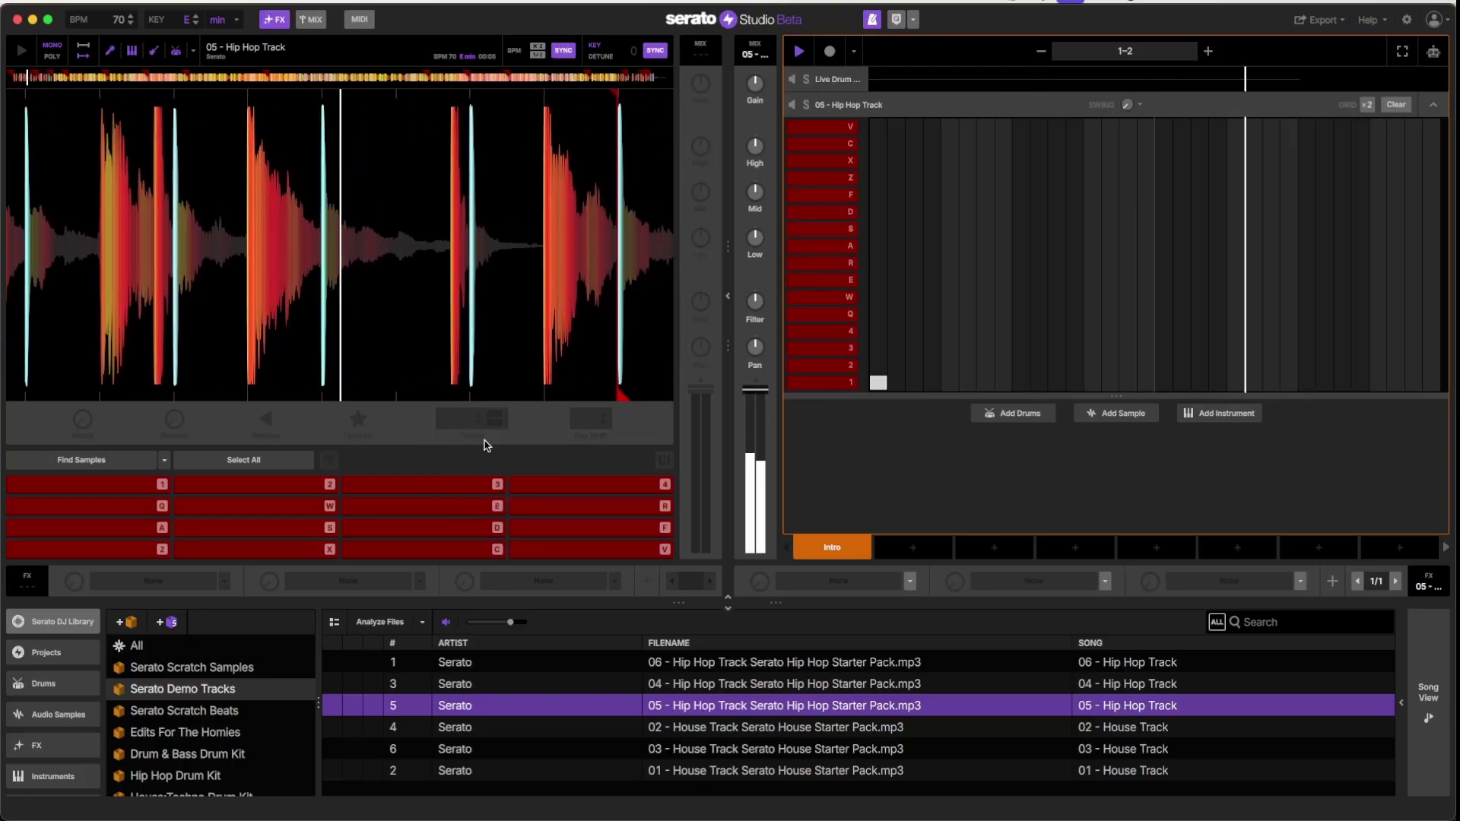
key(space)
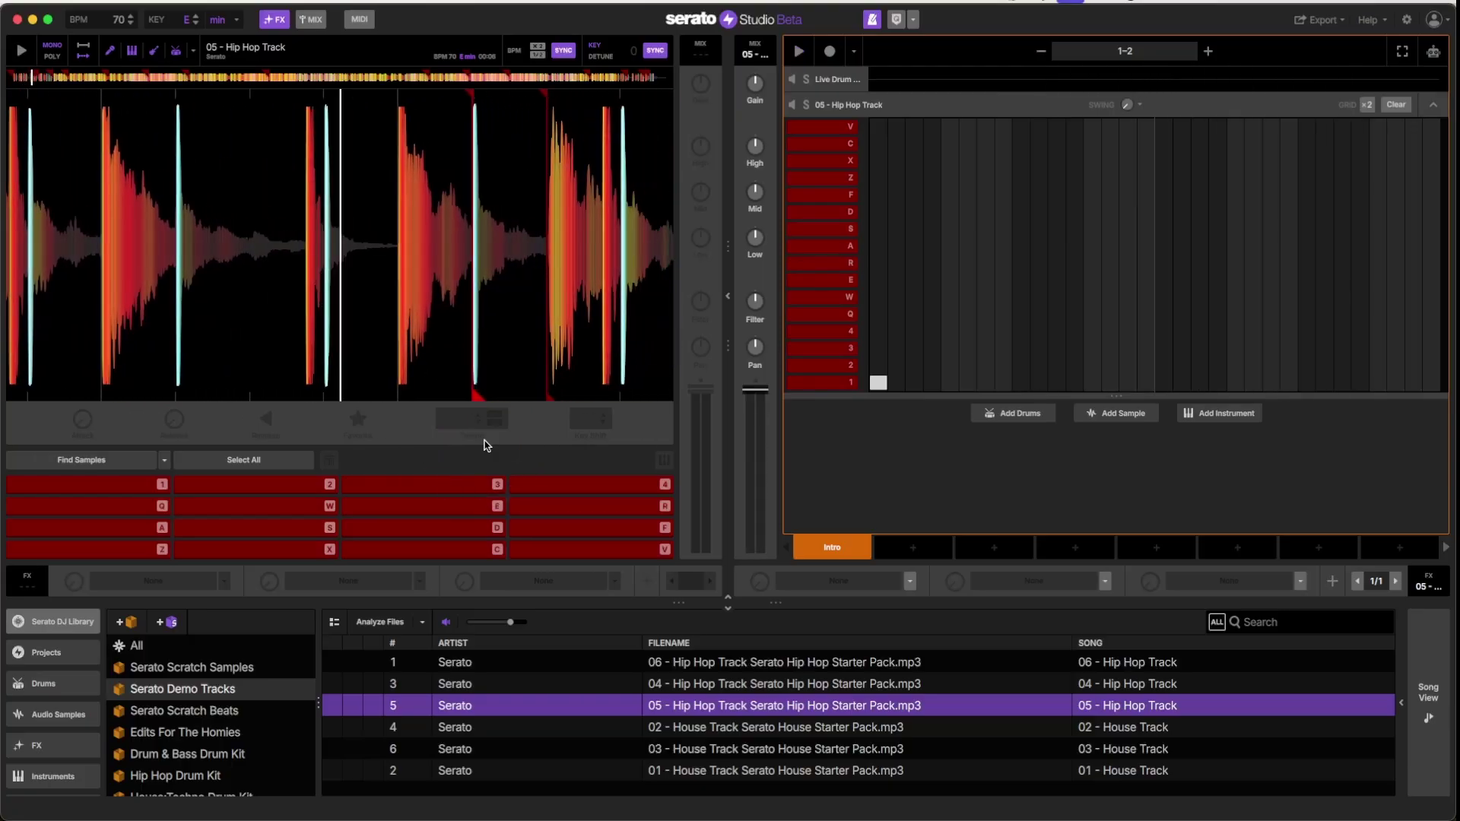
Double the hip hop track's beatgrid to 140 BPM in Grid Edit Mode, save it, and return to the track's start
click(46, 386)
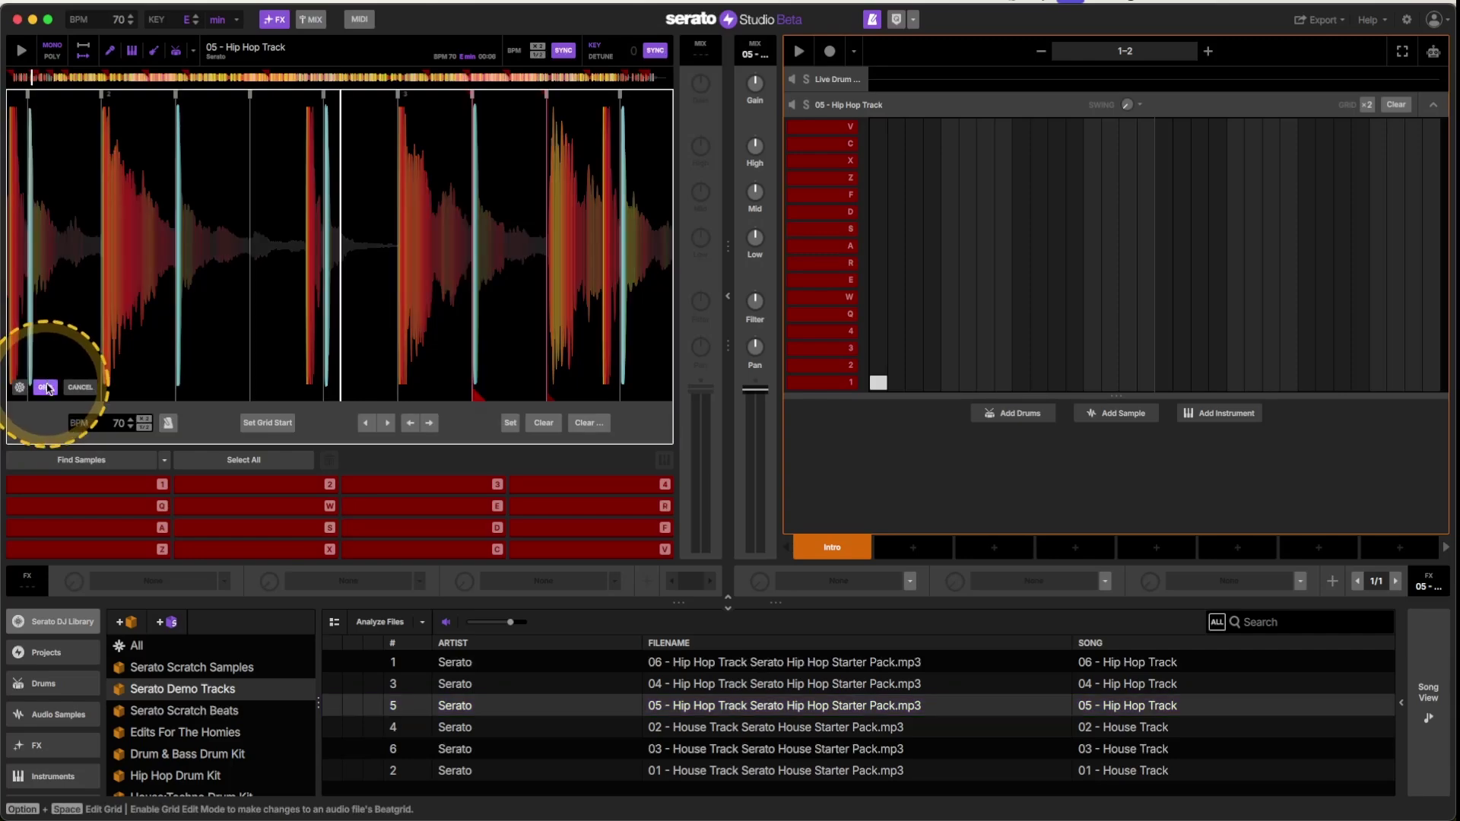
click(143, 423)
drag(424, 235, 336, 271)
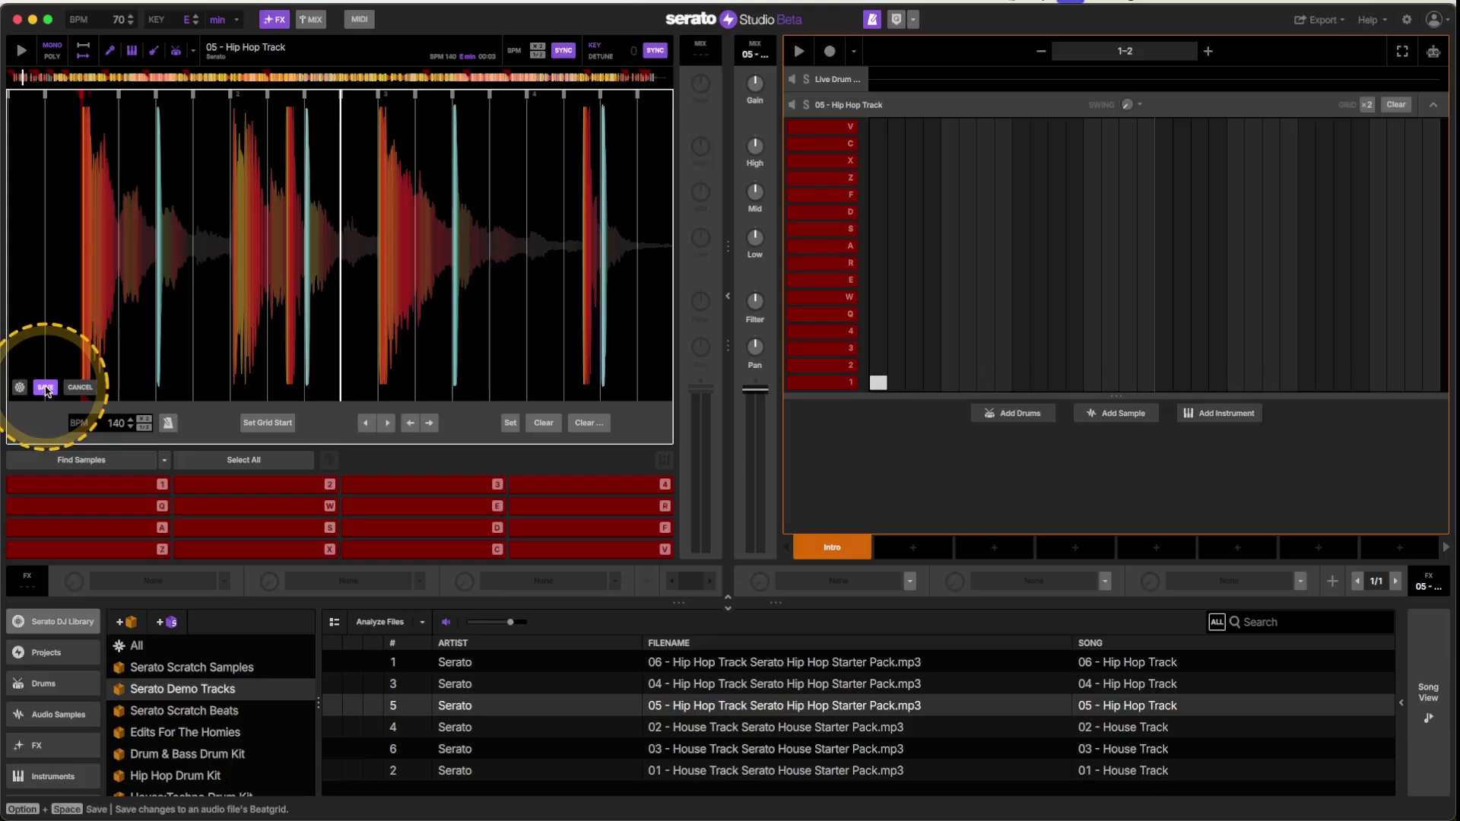
click(46, 388)
drag(310, 316, 532, 251)
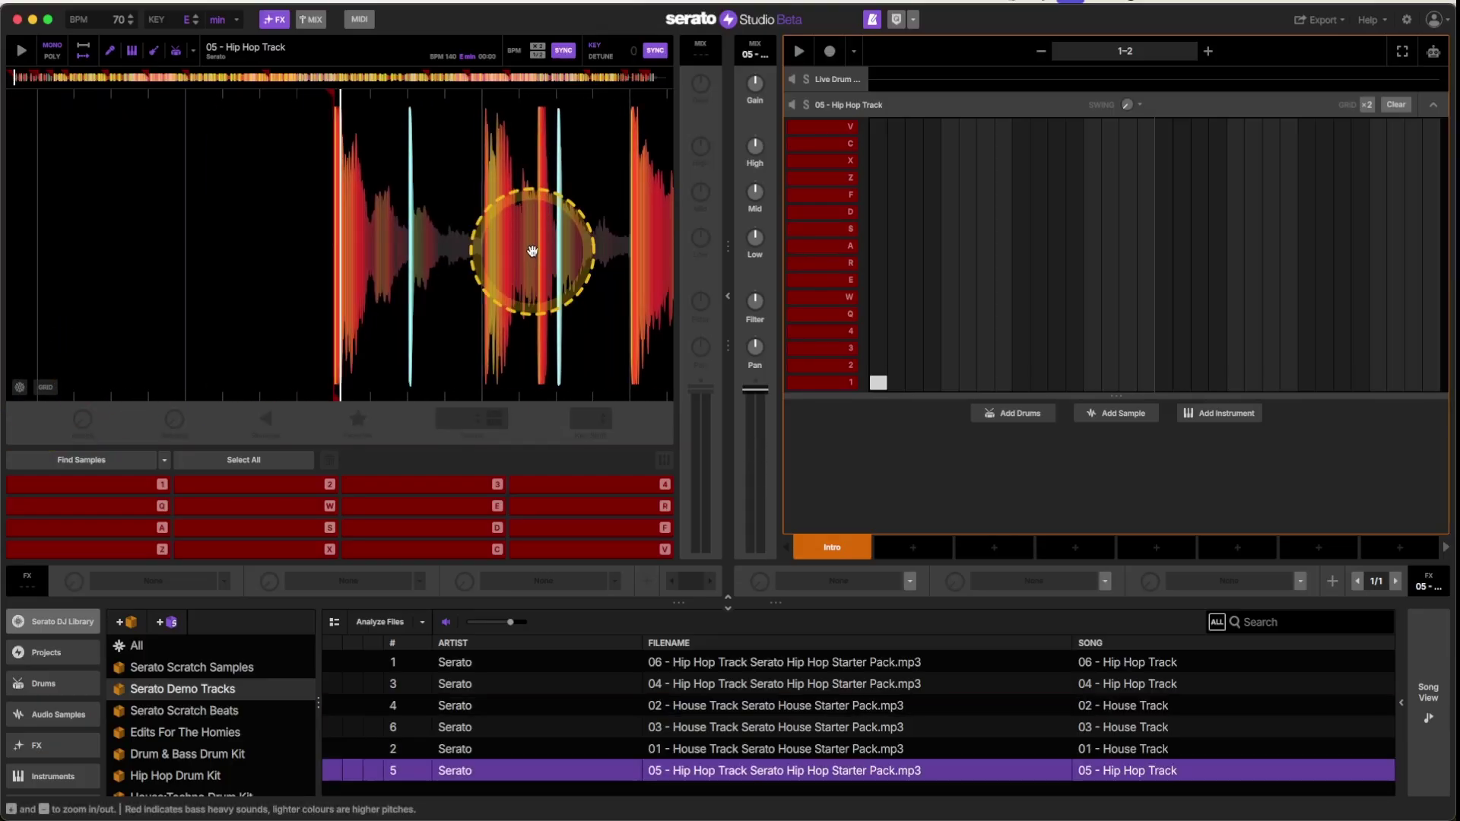
Trigger the track's first cue, try a project BPM of 150 during playback, and set the project BPM to 140
key(plus)
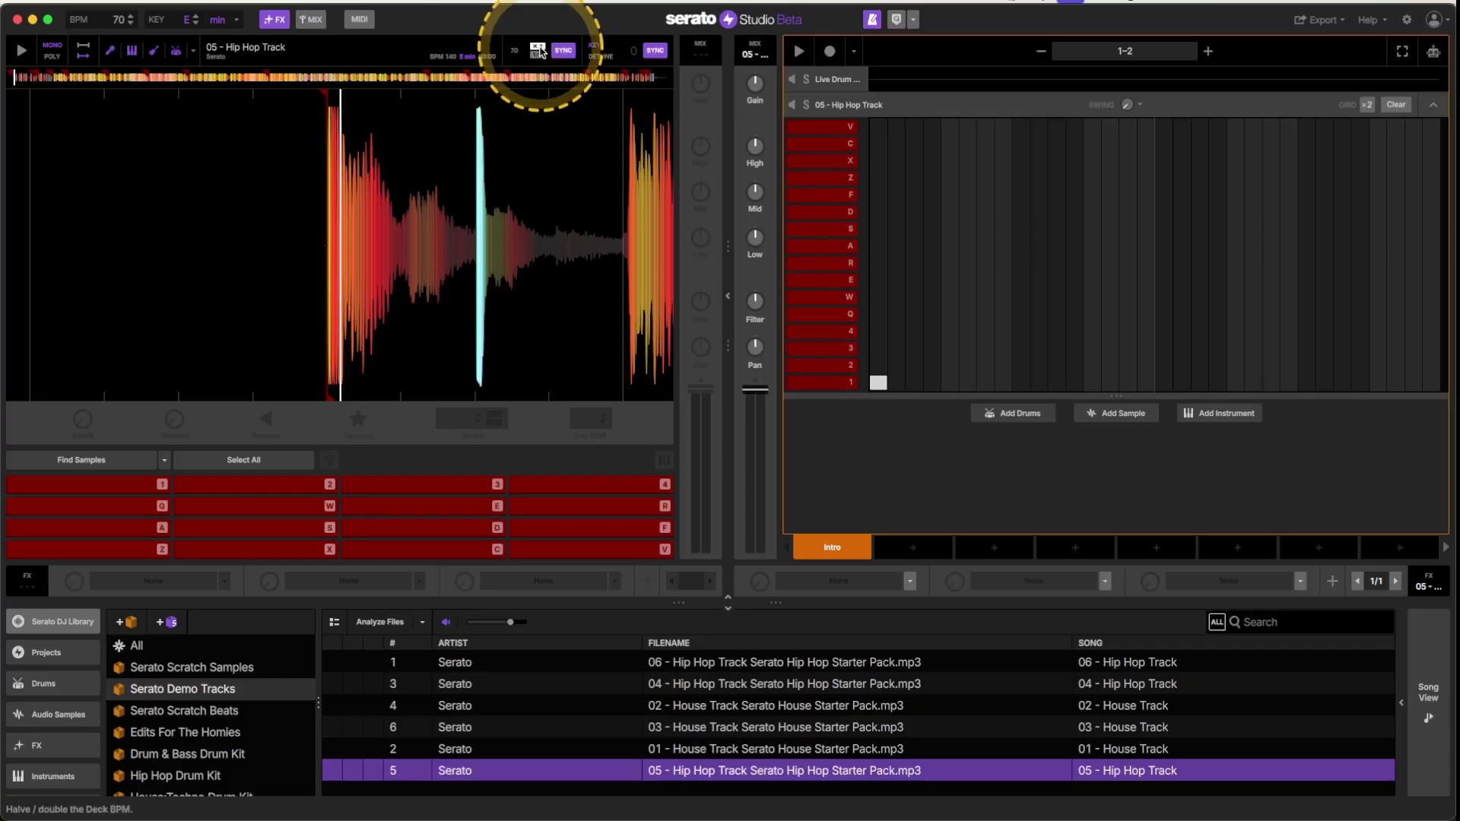
drag(546, 73, 586, 182)
key(1)
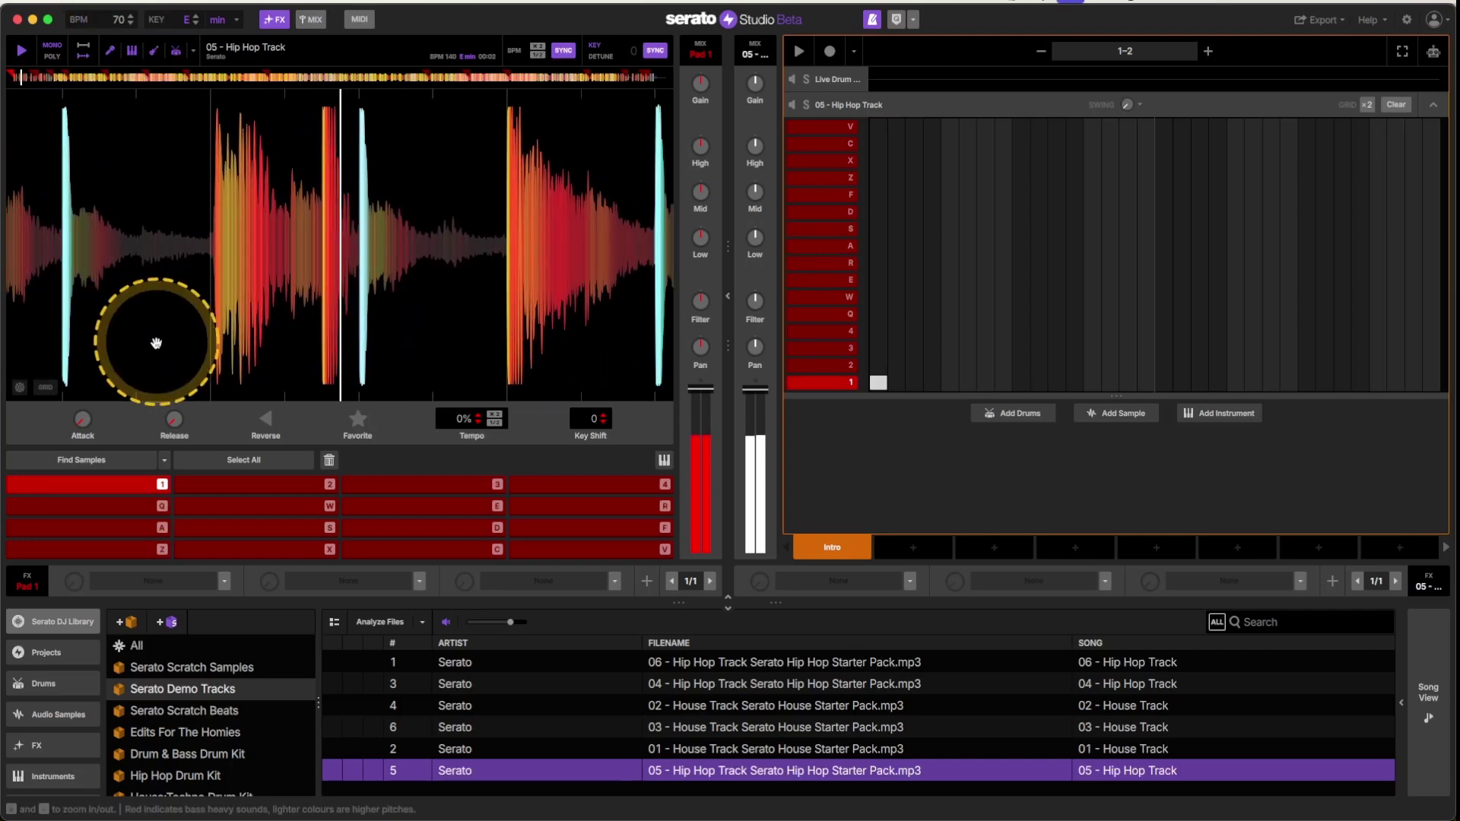
drag(120, 15, 122, 0)
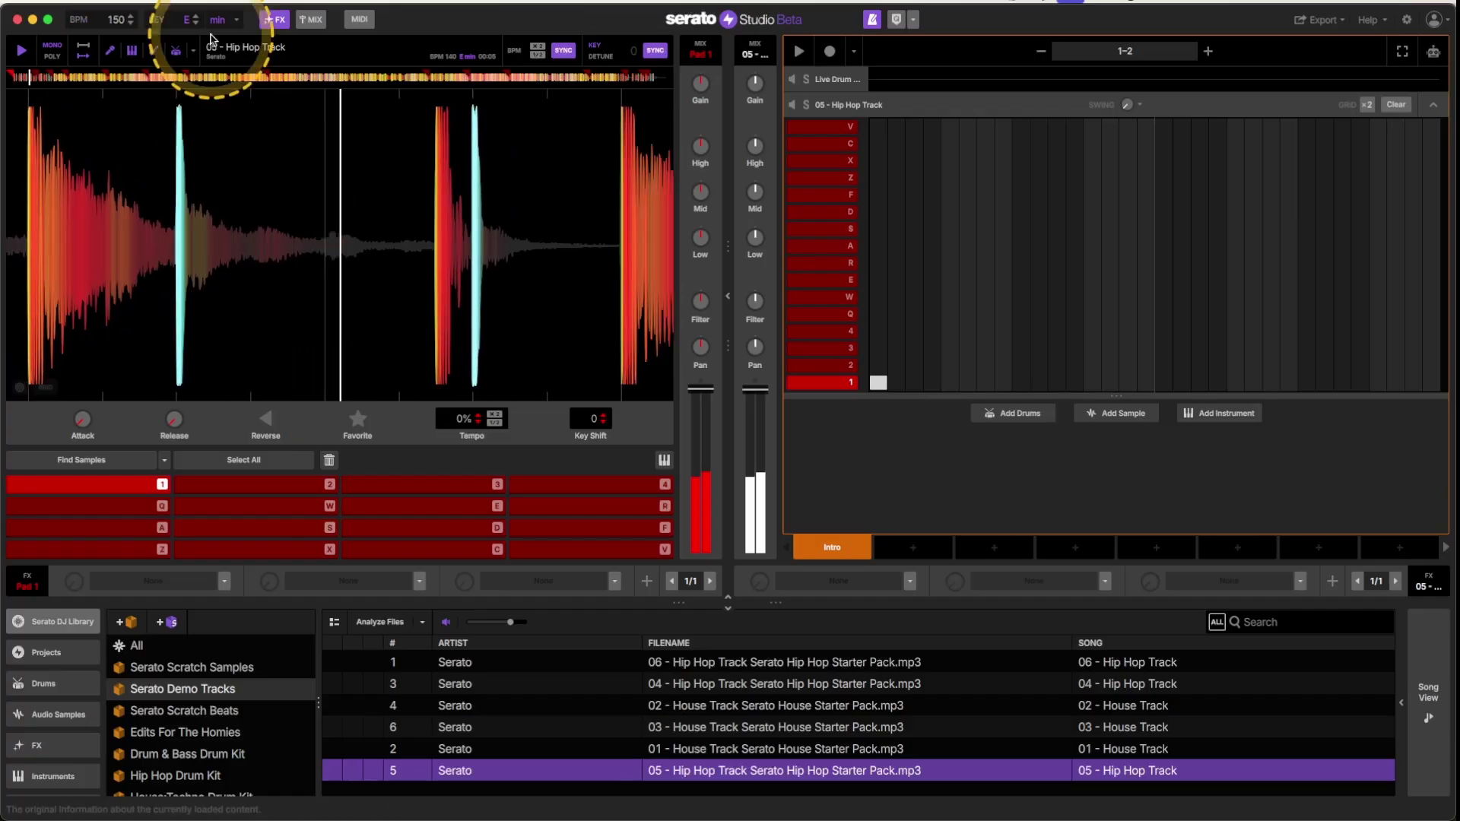
click(130, 23)
click(131, 24)
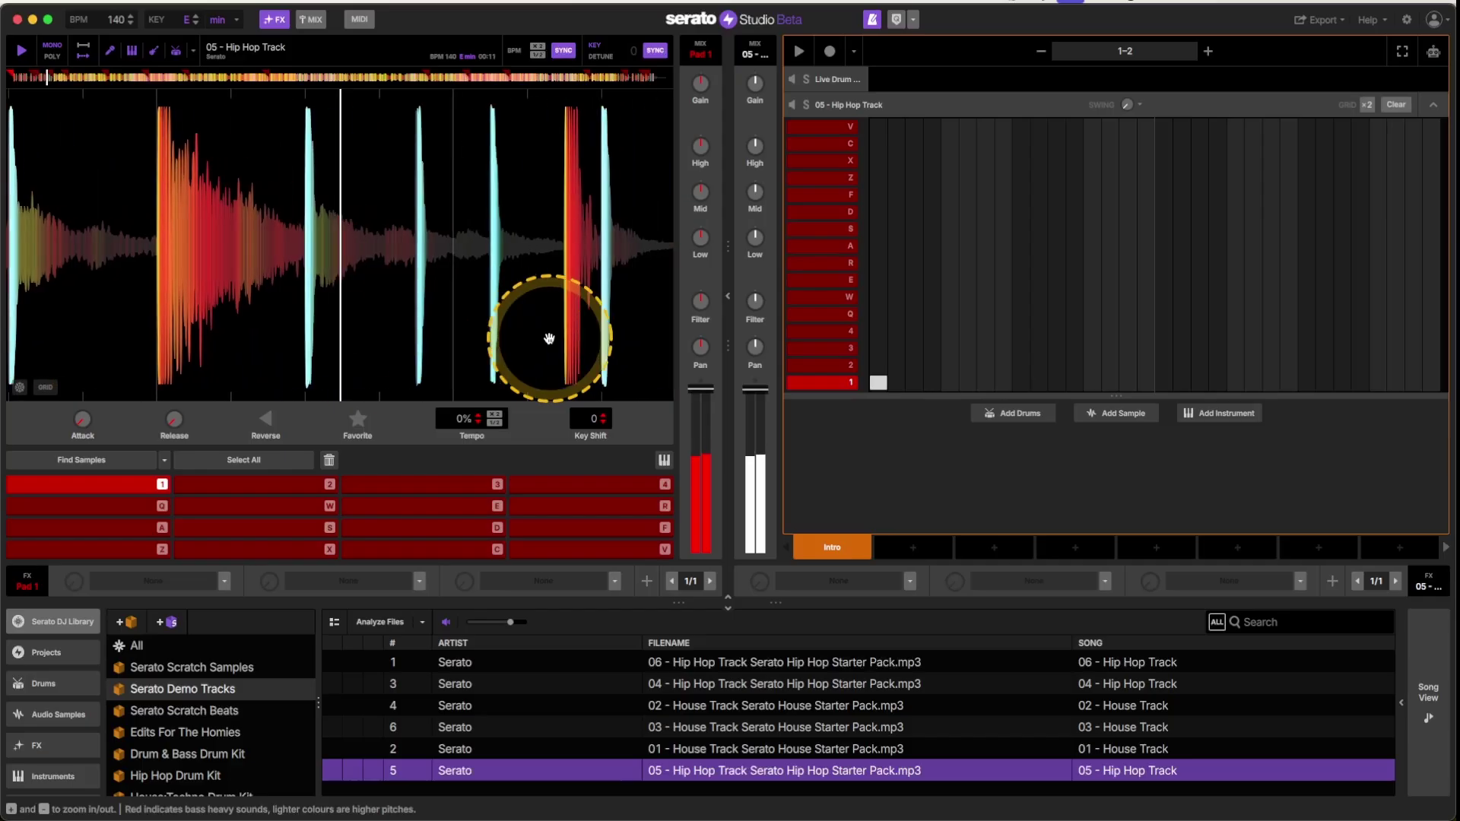
Reopen Grid Edit Mode, set a beatgrid marker at the track's second drum hit, and adjust the grid to 137.56 BPM
click(46, 387)
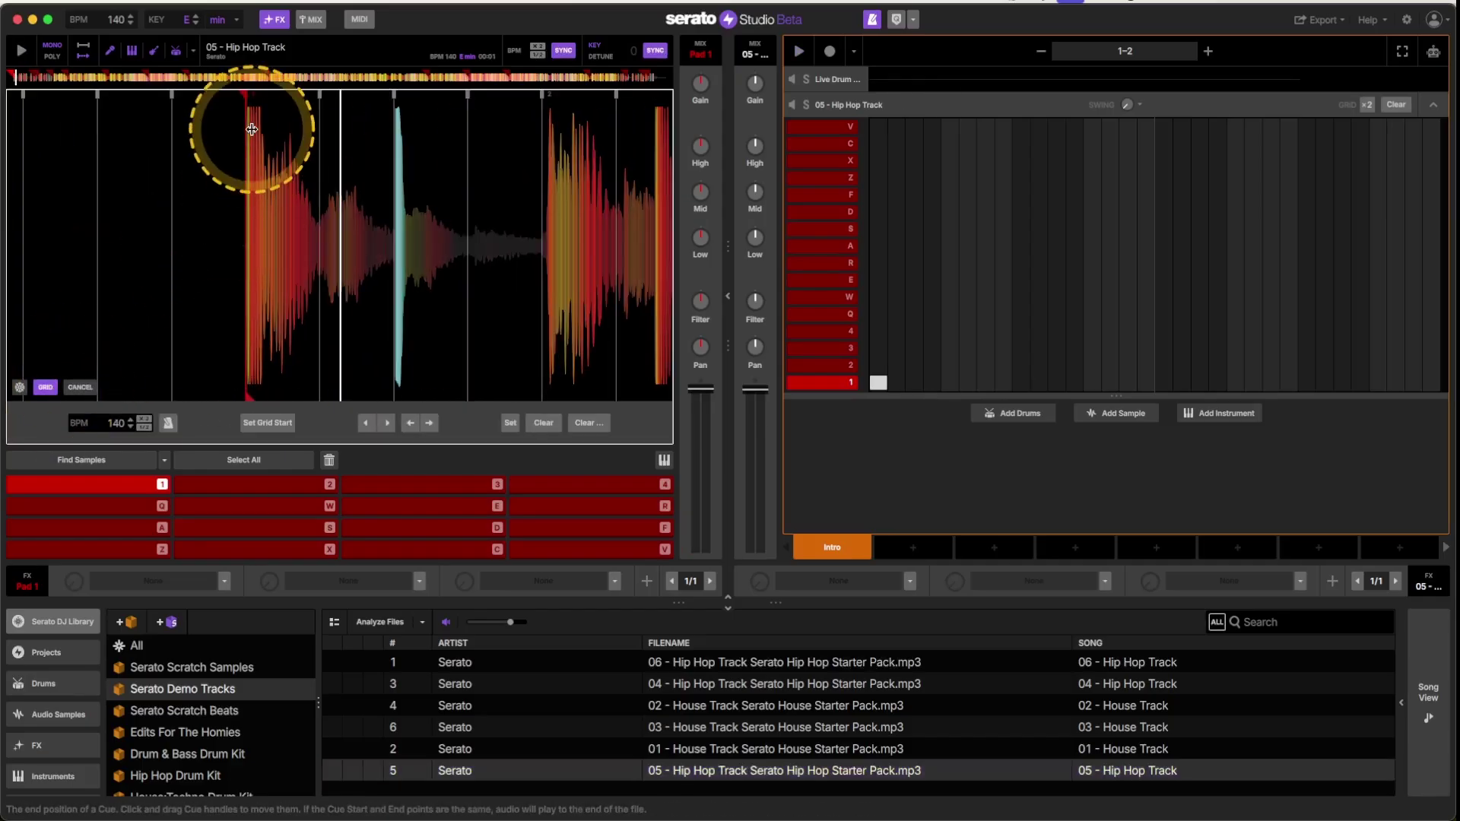
drag(461, 152, 453, 153)
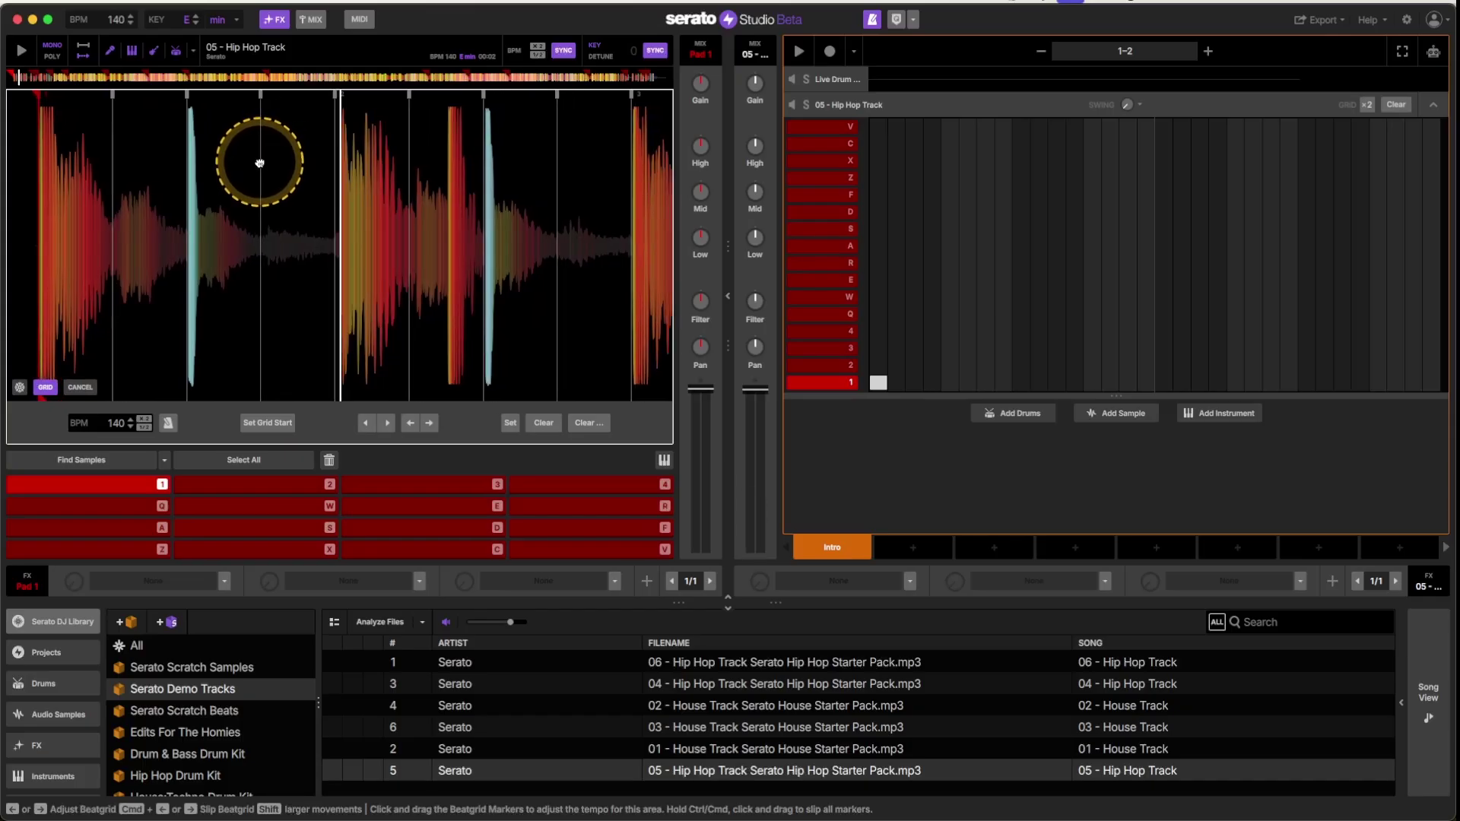
click(509, 431)
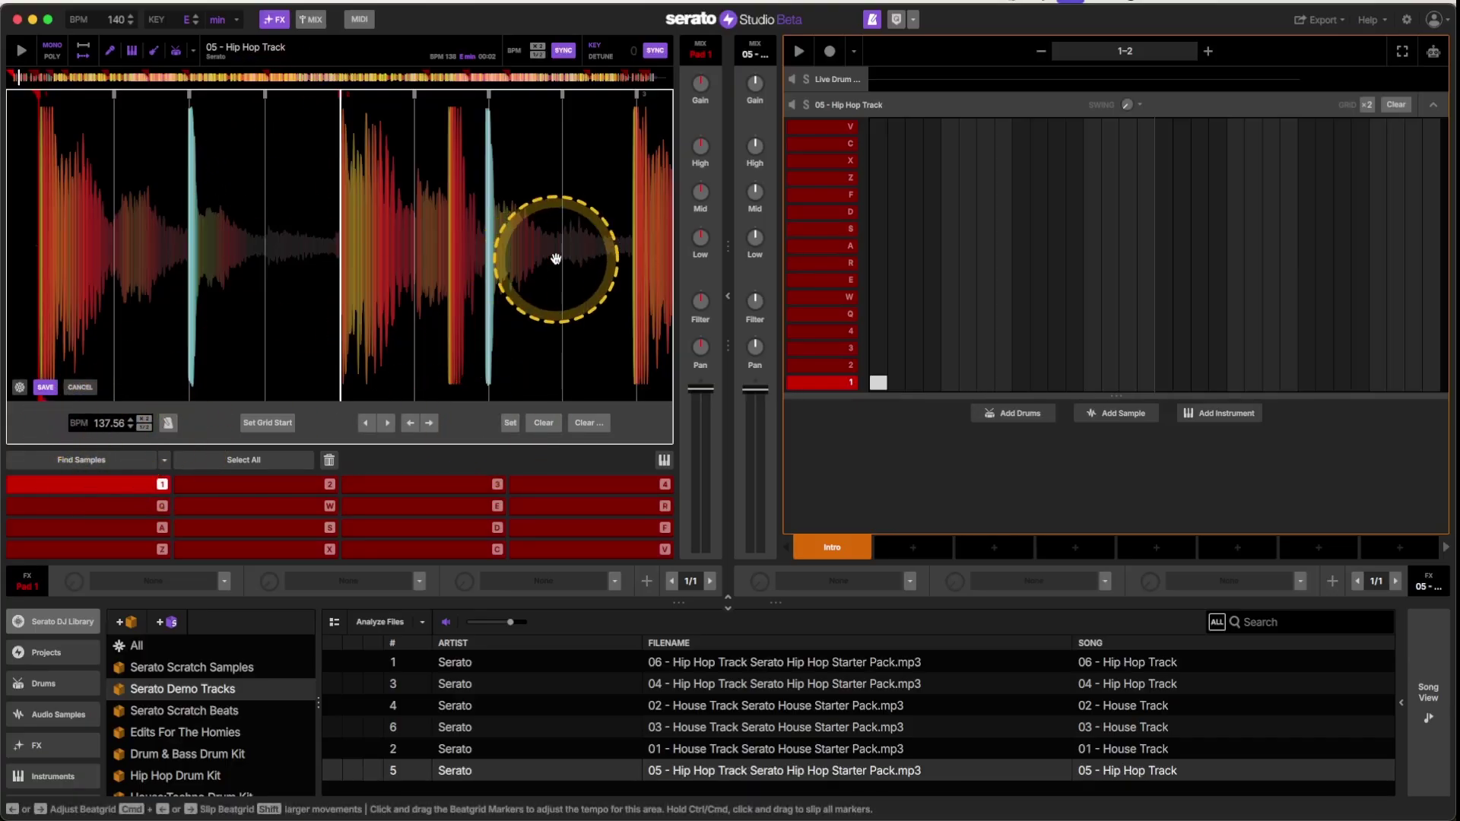
Align a following grid line with its drum hit and set another beatgrid marker further along the hip hop track
drag(558, 258, 355, 258)
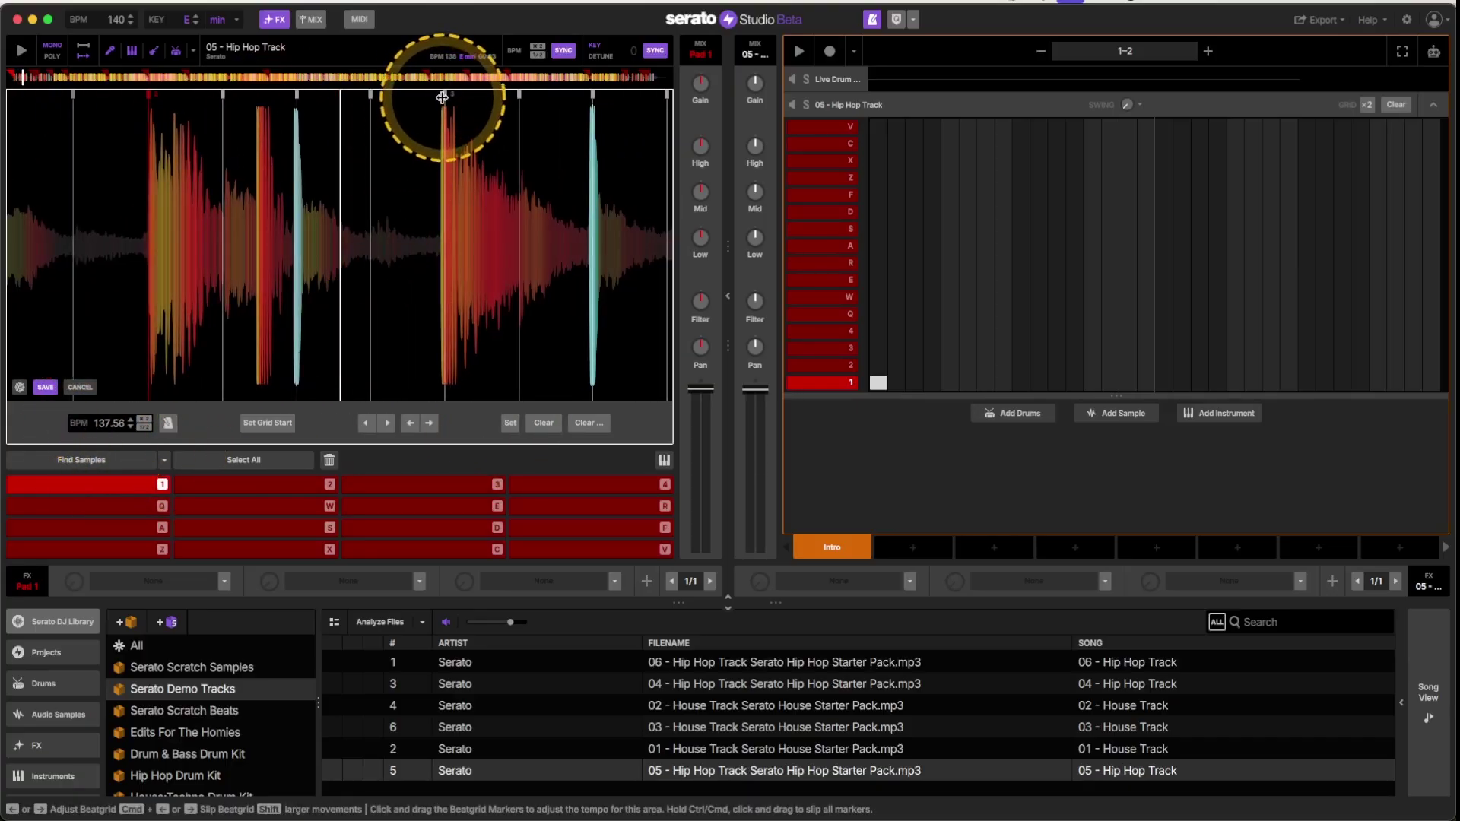
drag(441, 98, 439, 97)
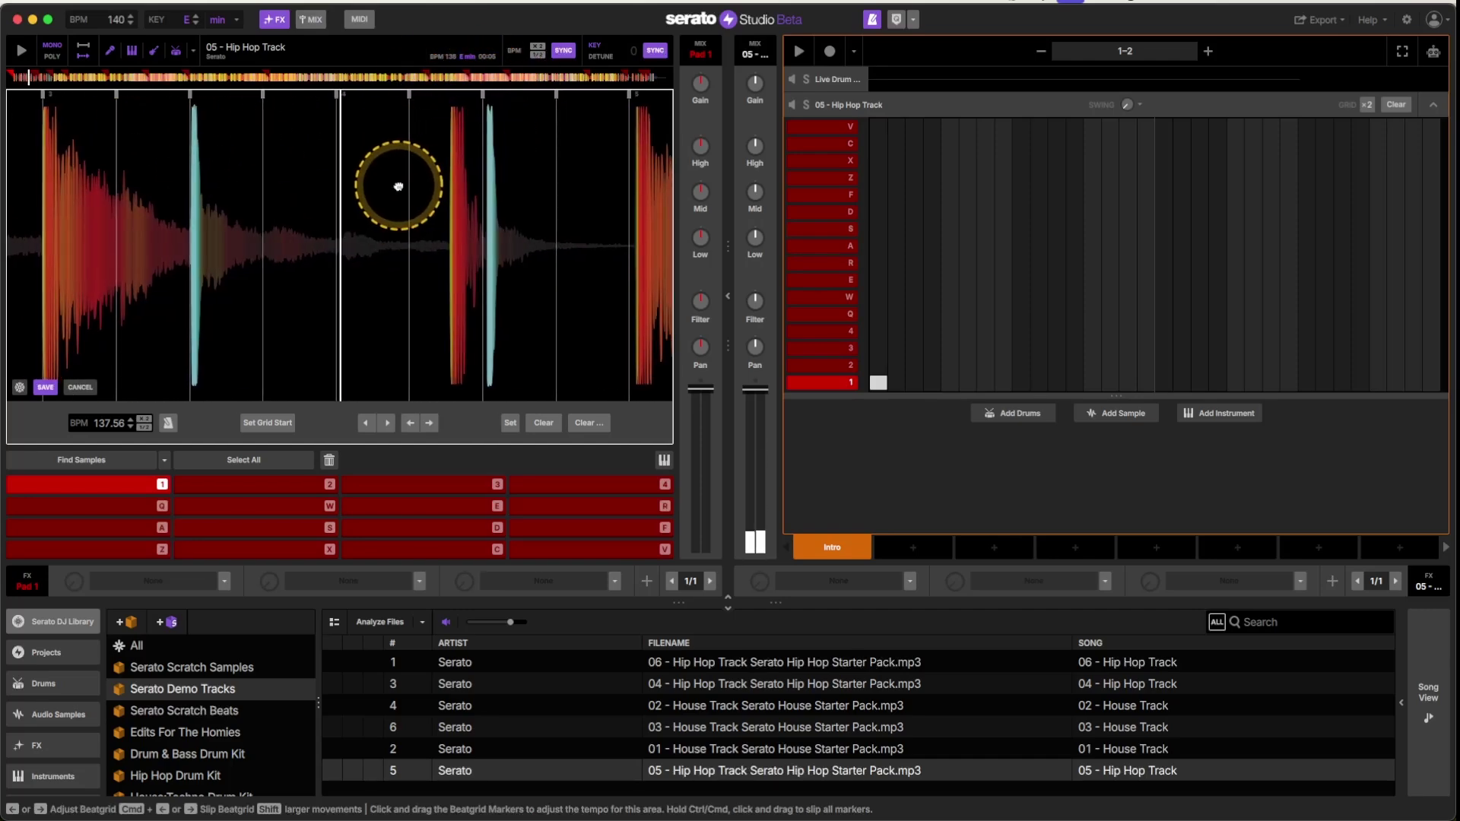
click(508, 426)
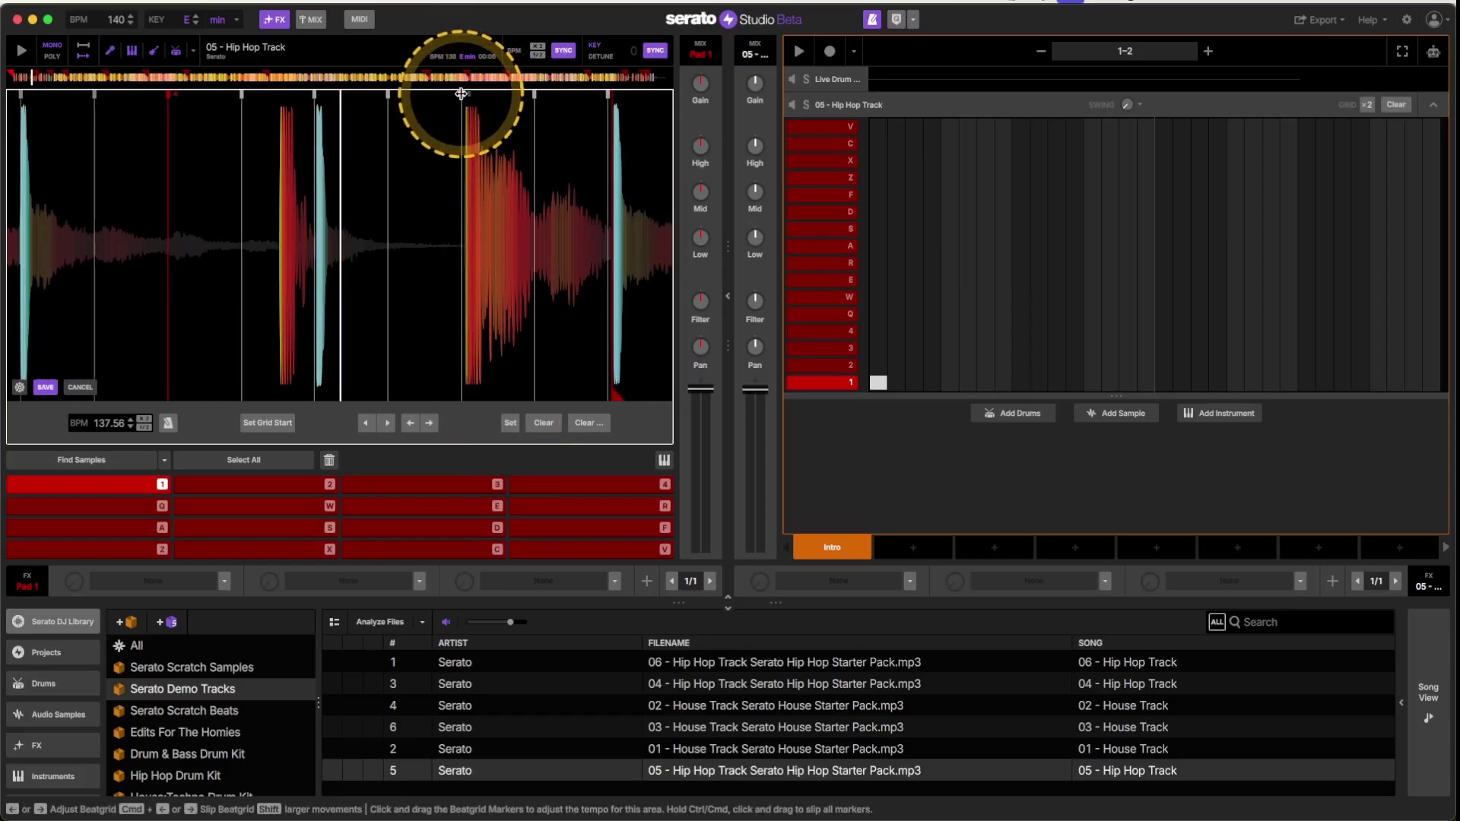
Play the scene in Grid Edit Mode and examine how the drum hits line up with the grid lines
key(space)
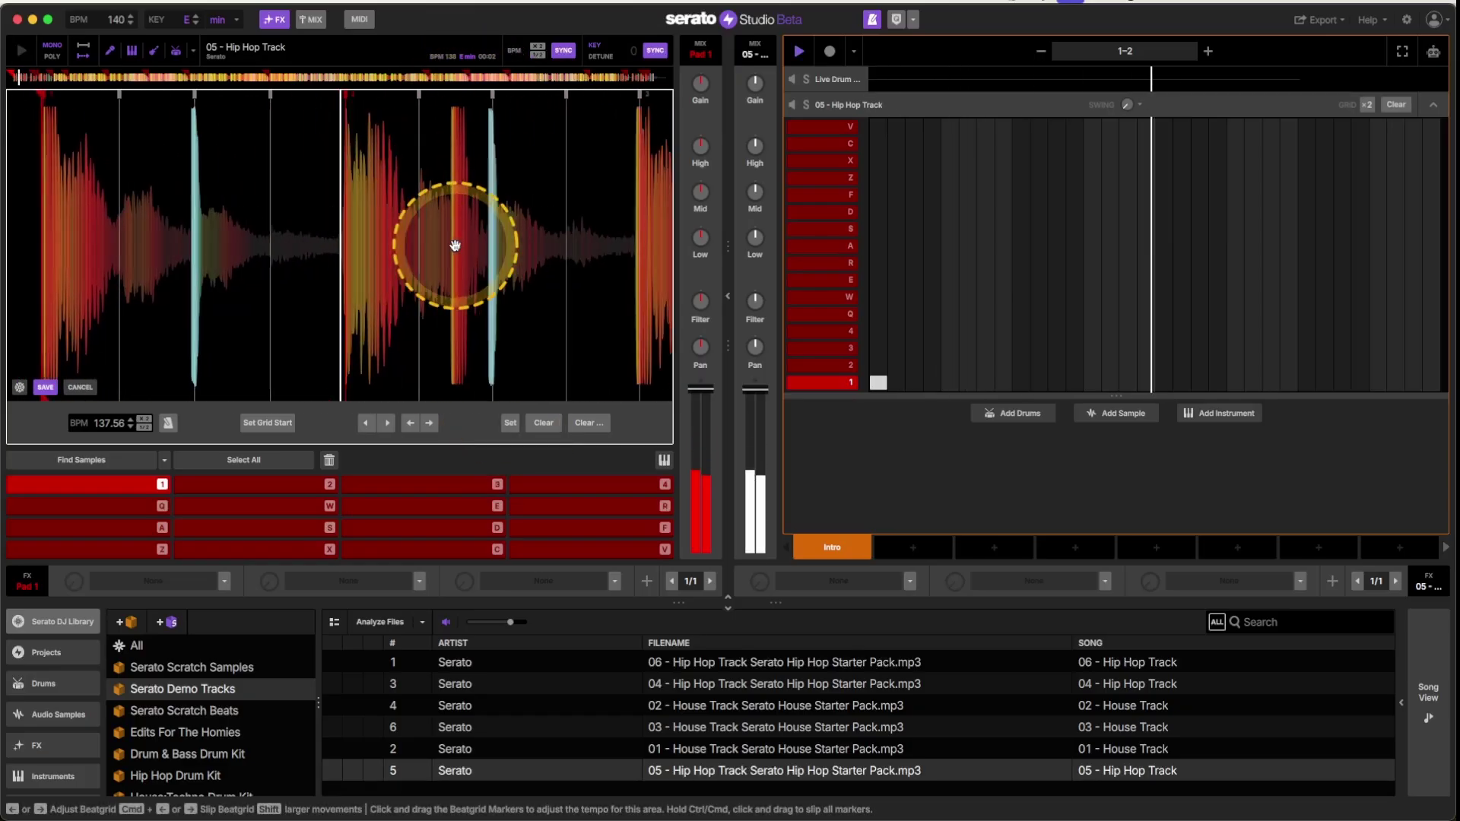
drag(266, 106, 219, 97)
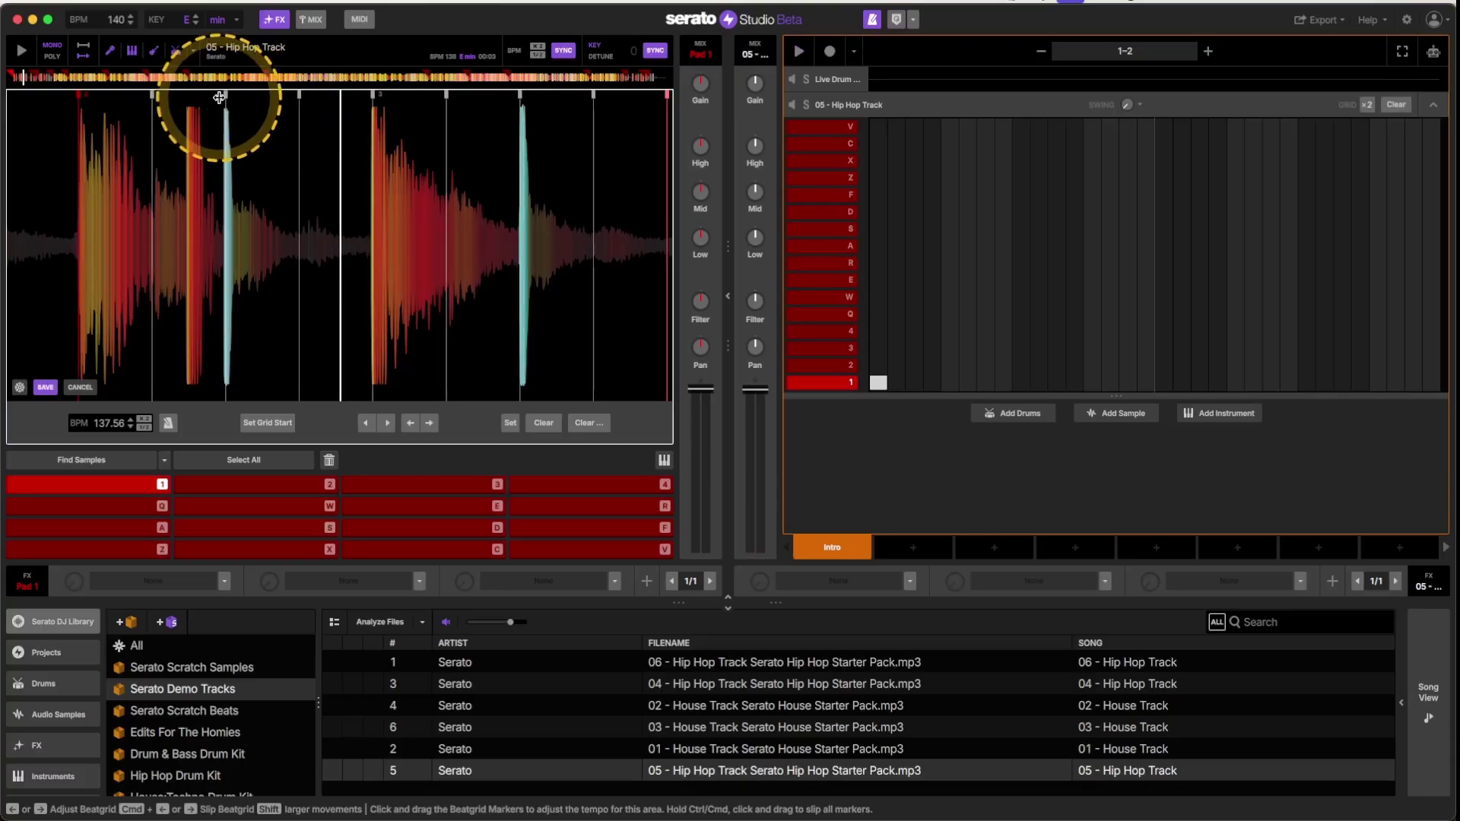
click(444, 300)
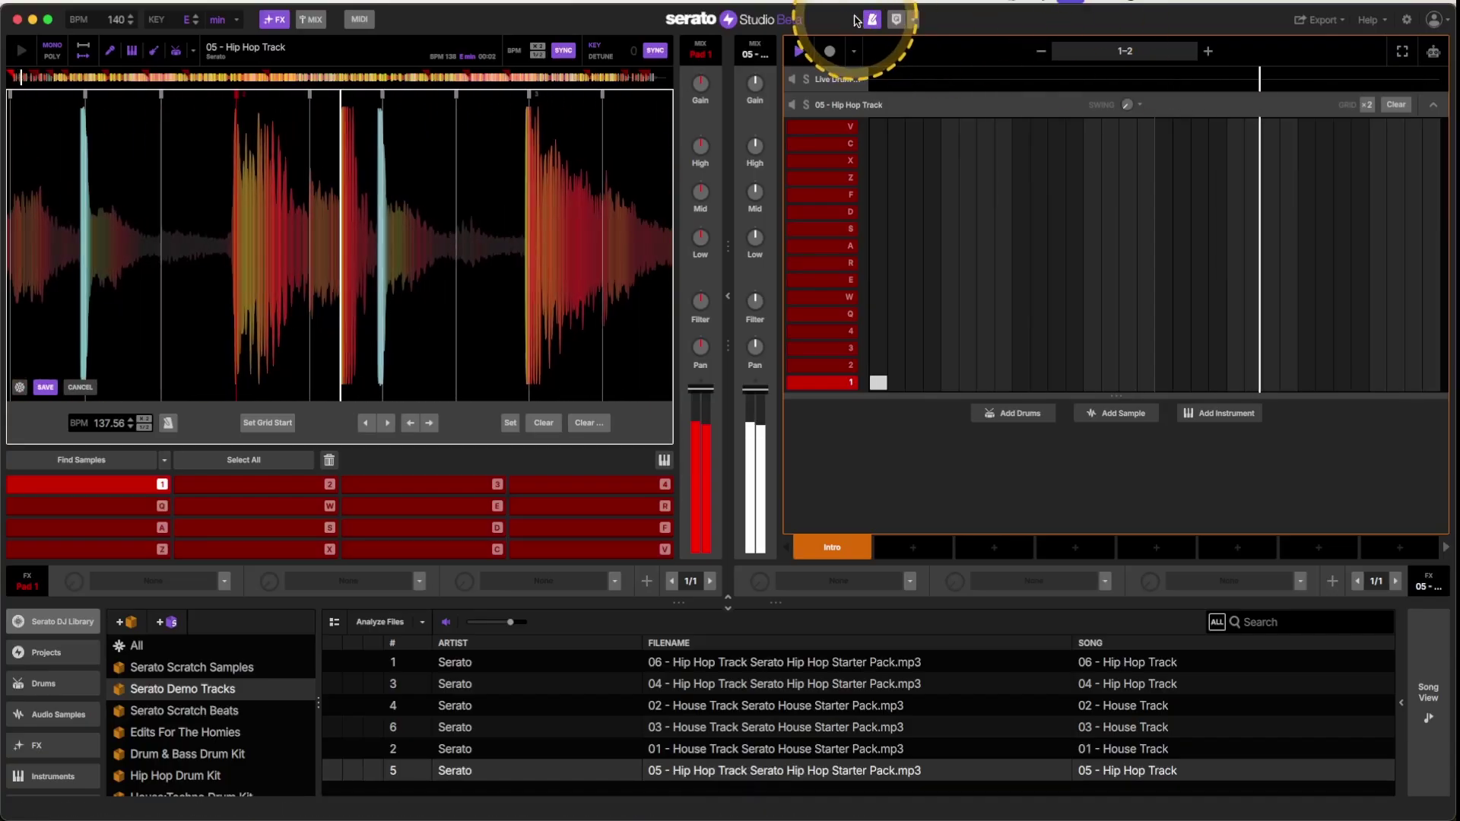
scroll(463, 286, up, 3)
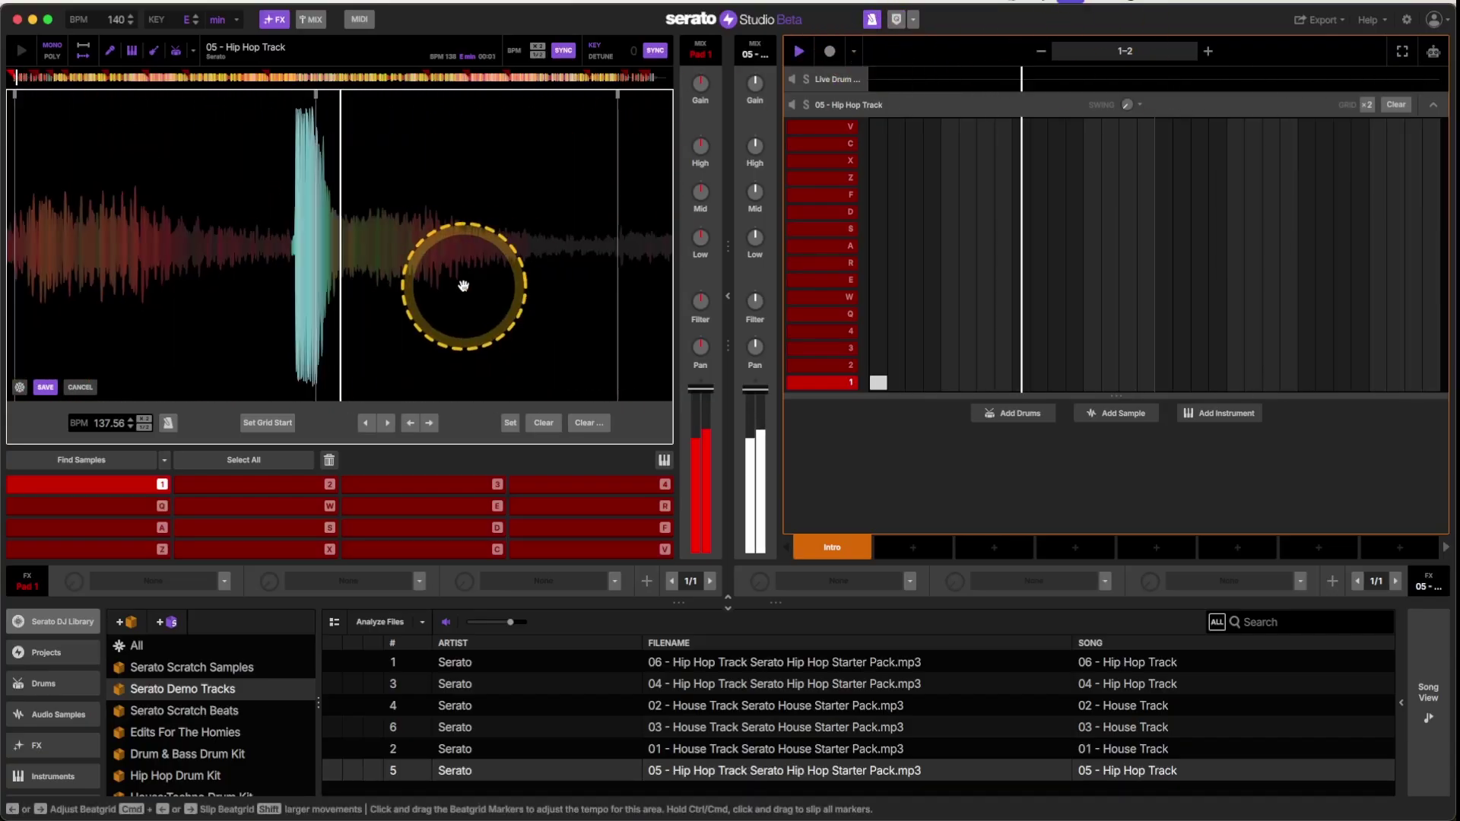
key(space)
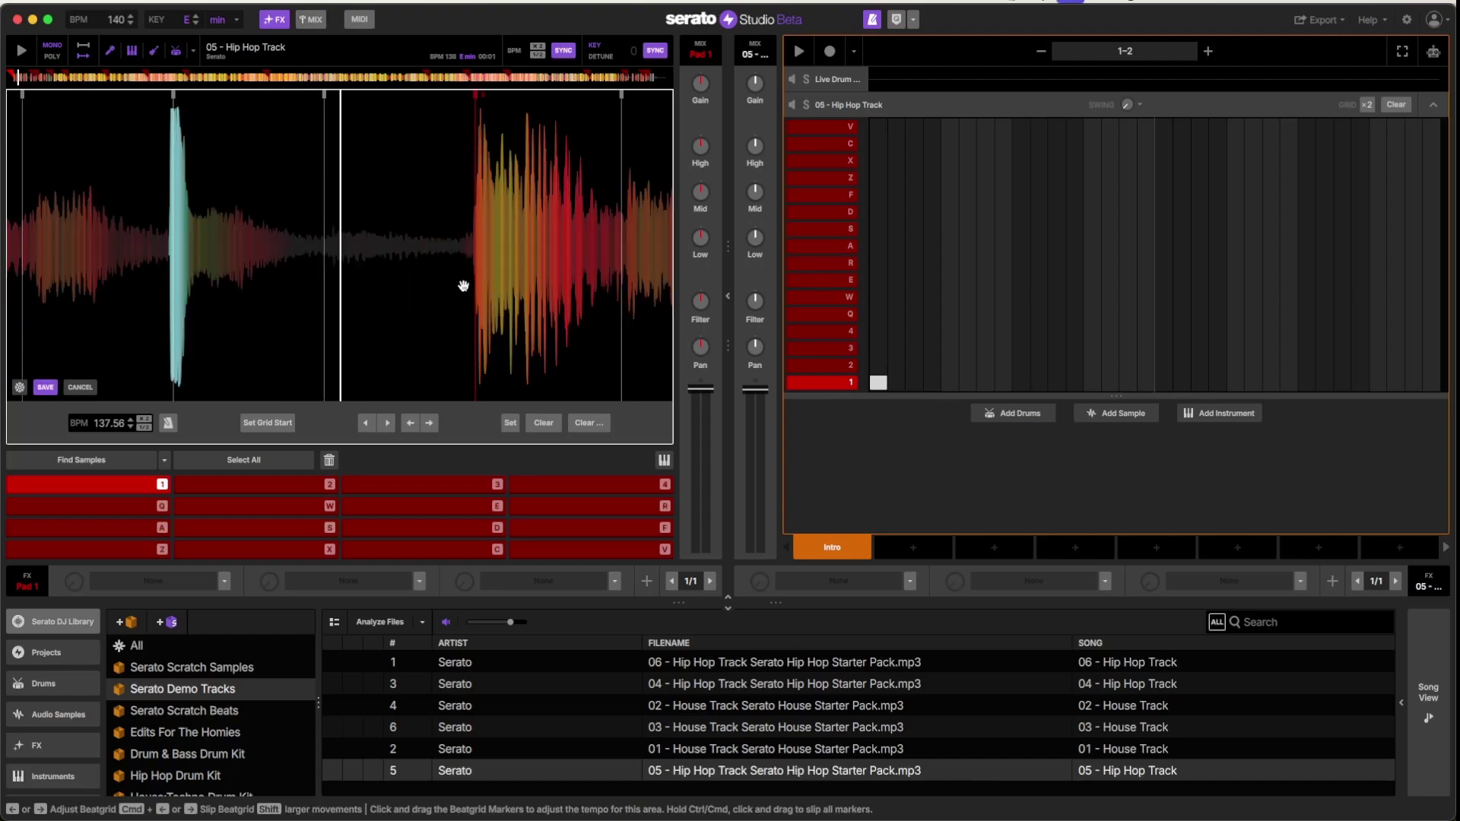
Stretch the hip hop track's beatgrid to 138.61 BPM, play it back as a check, and save the grid
click(366, 423)
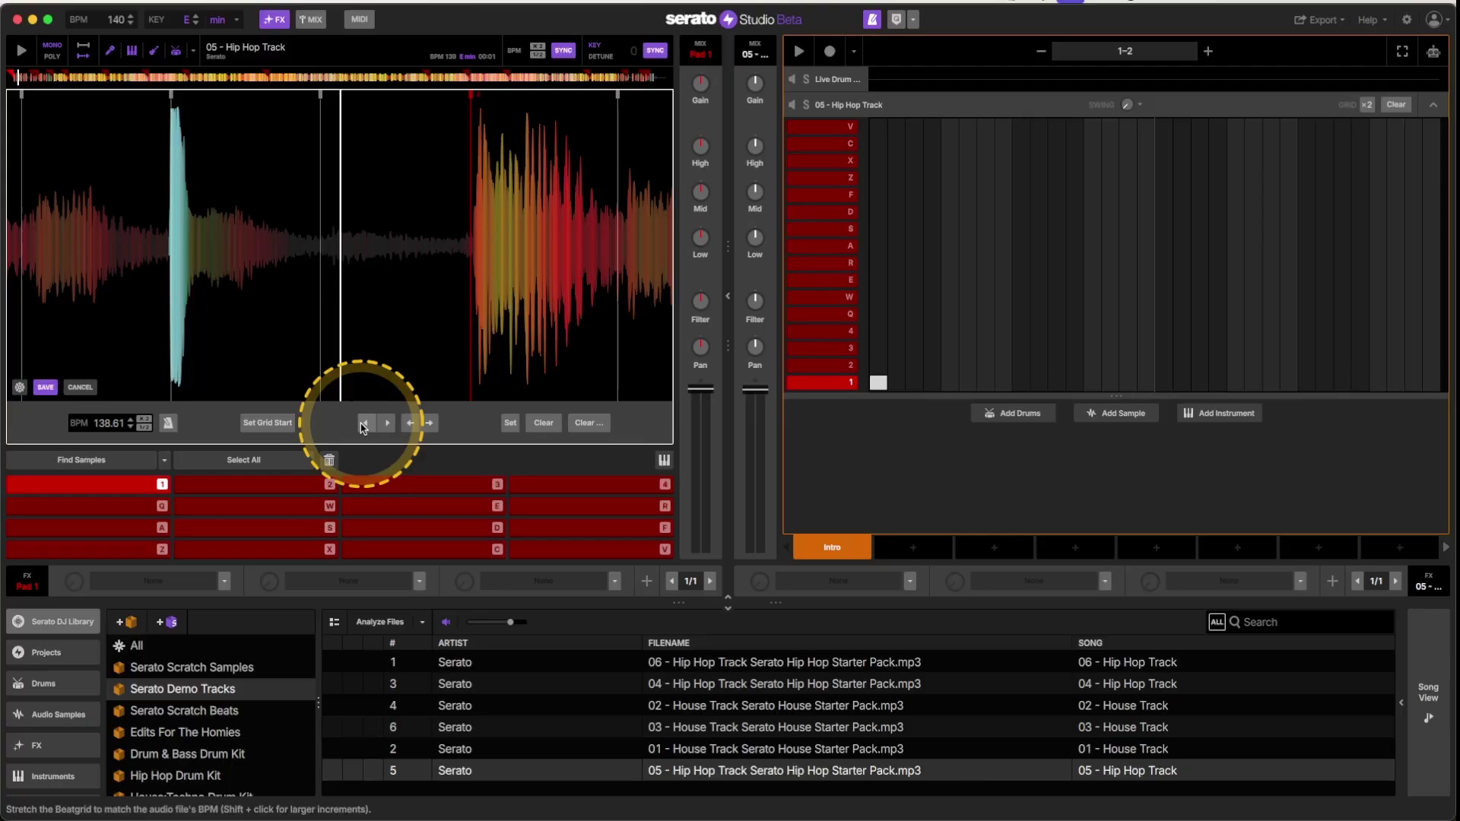
key(space)
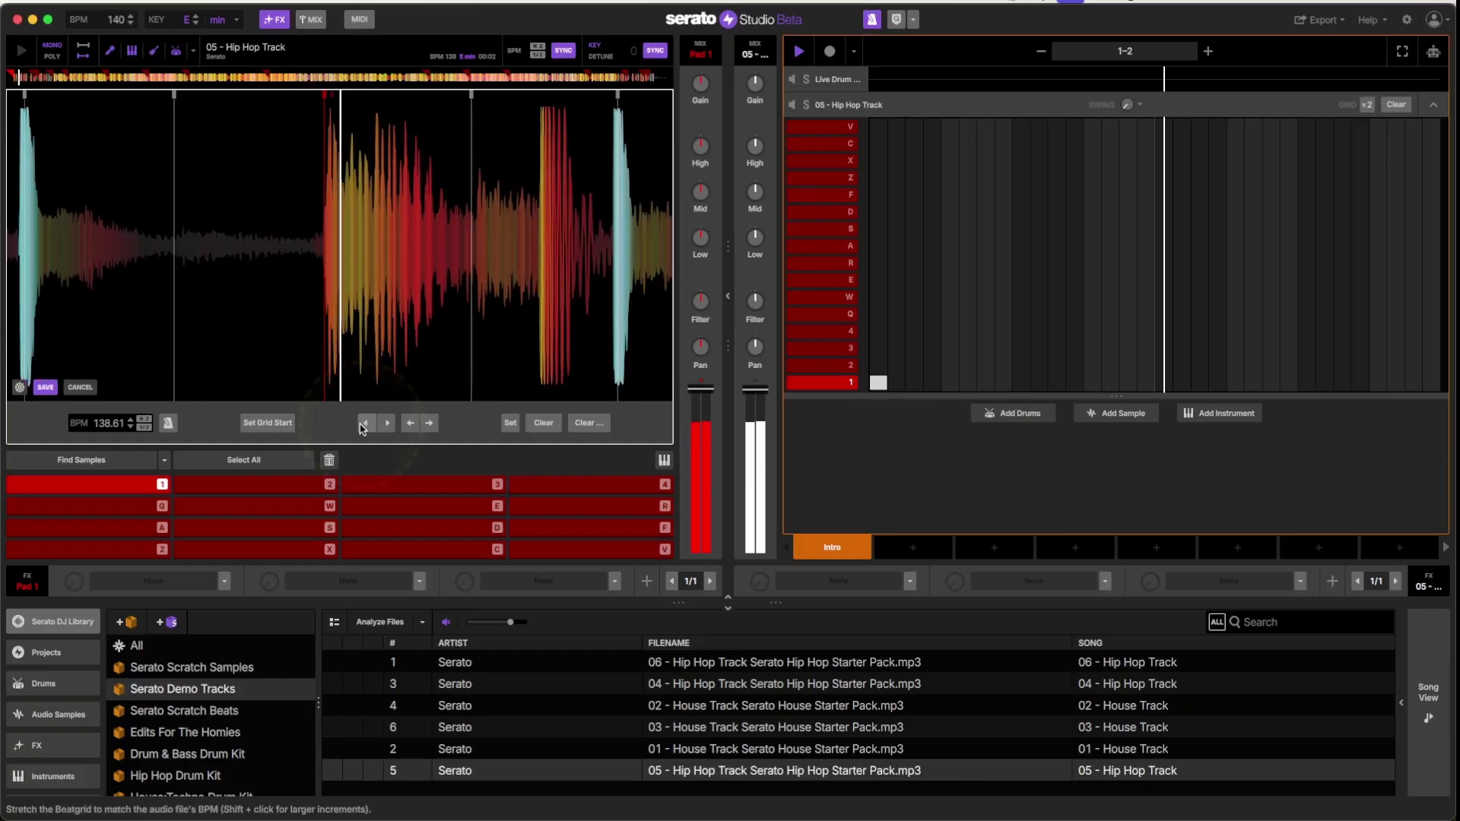
click(359, 303)
key(space)
drag(359, 281, 387, 215)
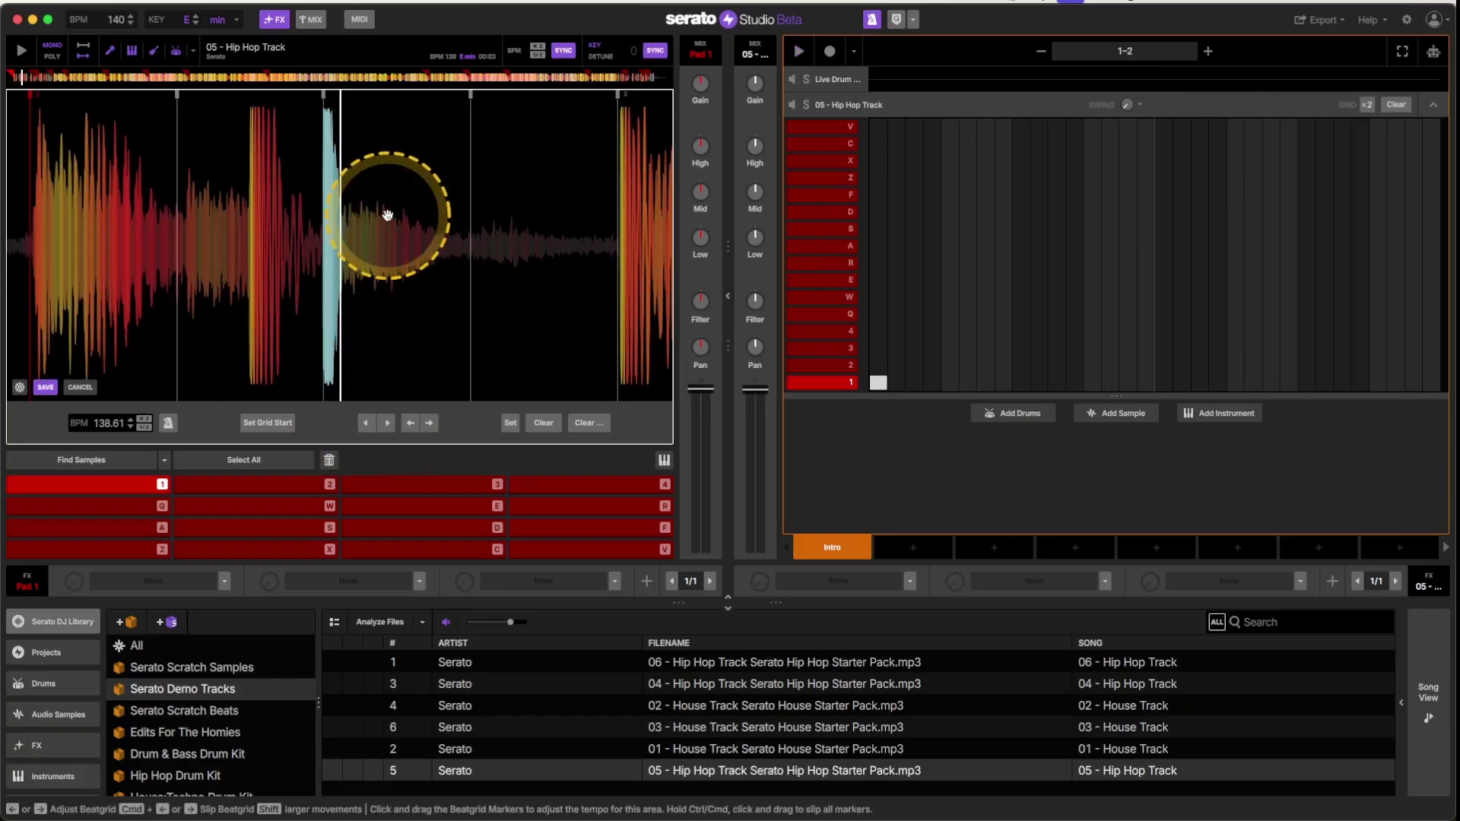
click(46, 387)
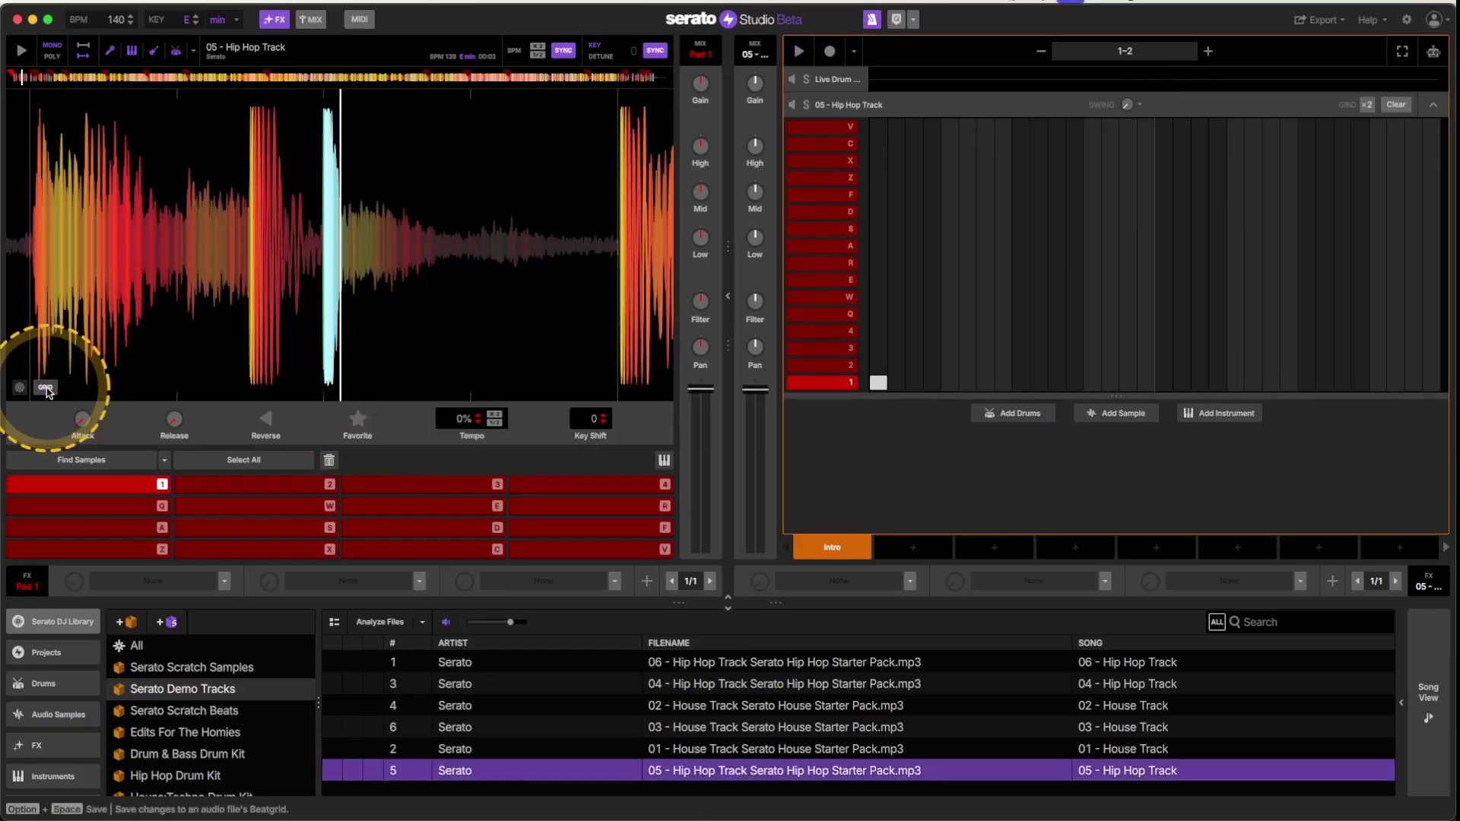
drag(628, 89, 443, 318)
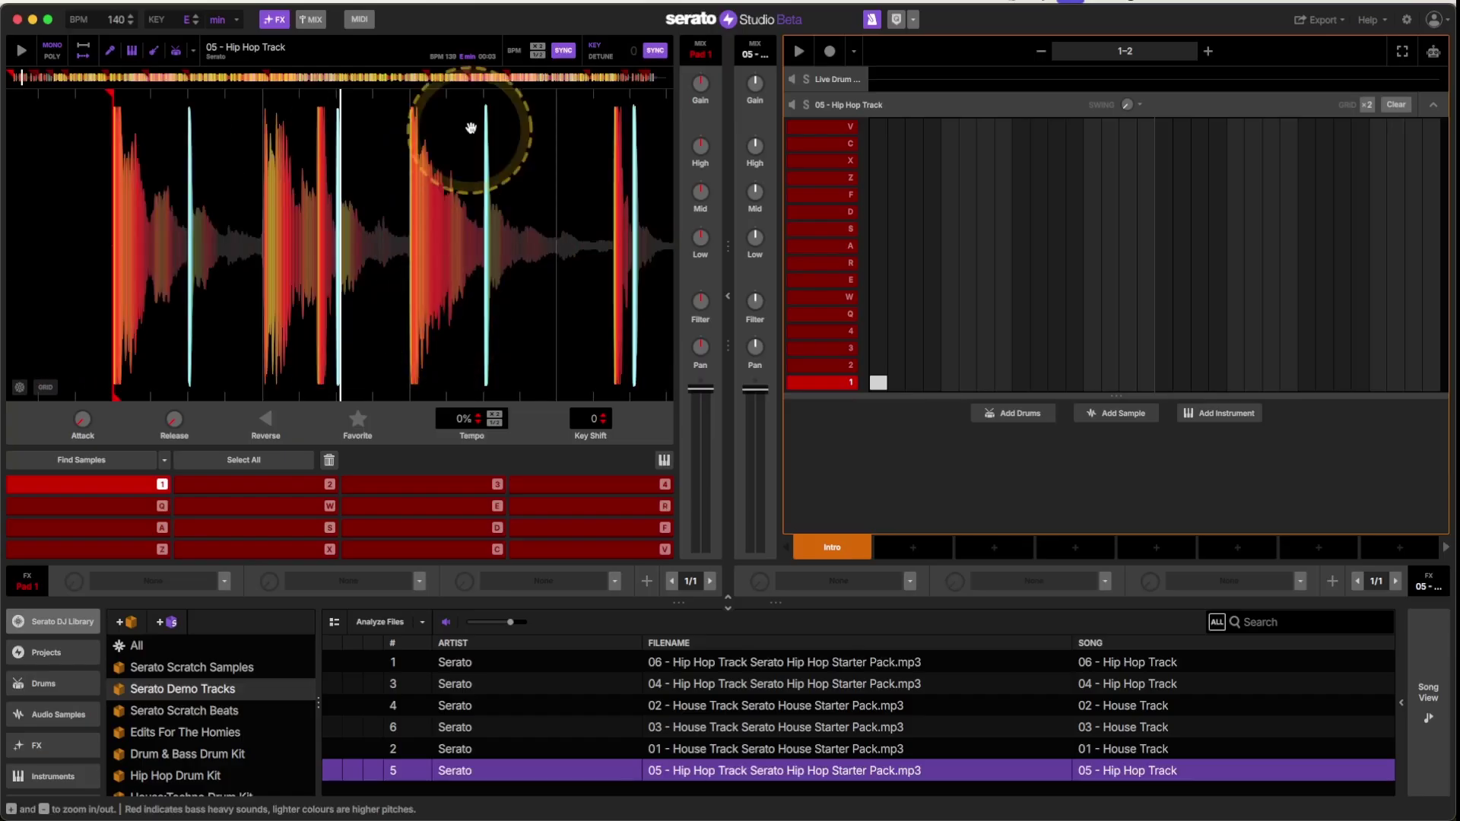
click(375, 280)
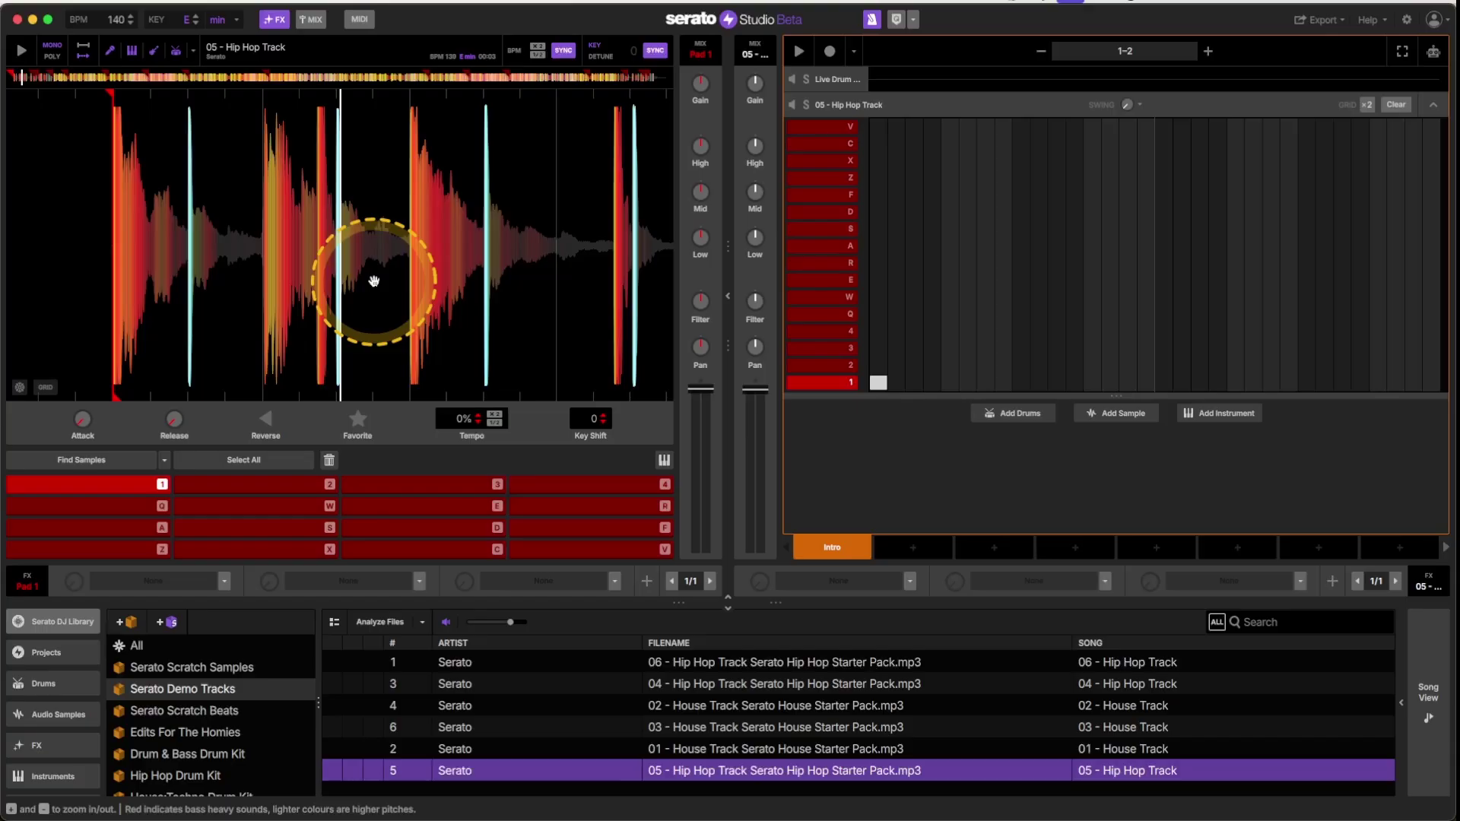
Load 94 Tom Fill 124BPM Fill Vinyl from the O&A DRUM FILLS crate in the audio samples library into the deck
scroll(57, 704, down, 1)
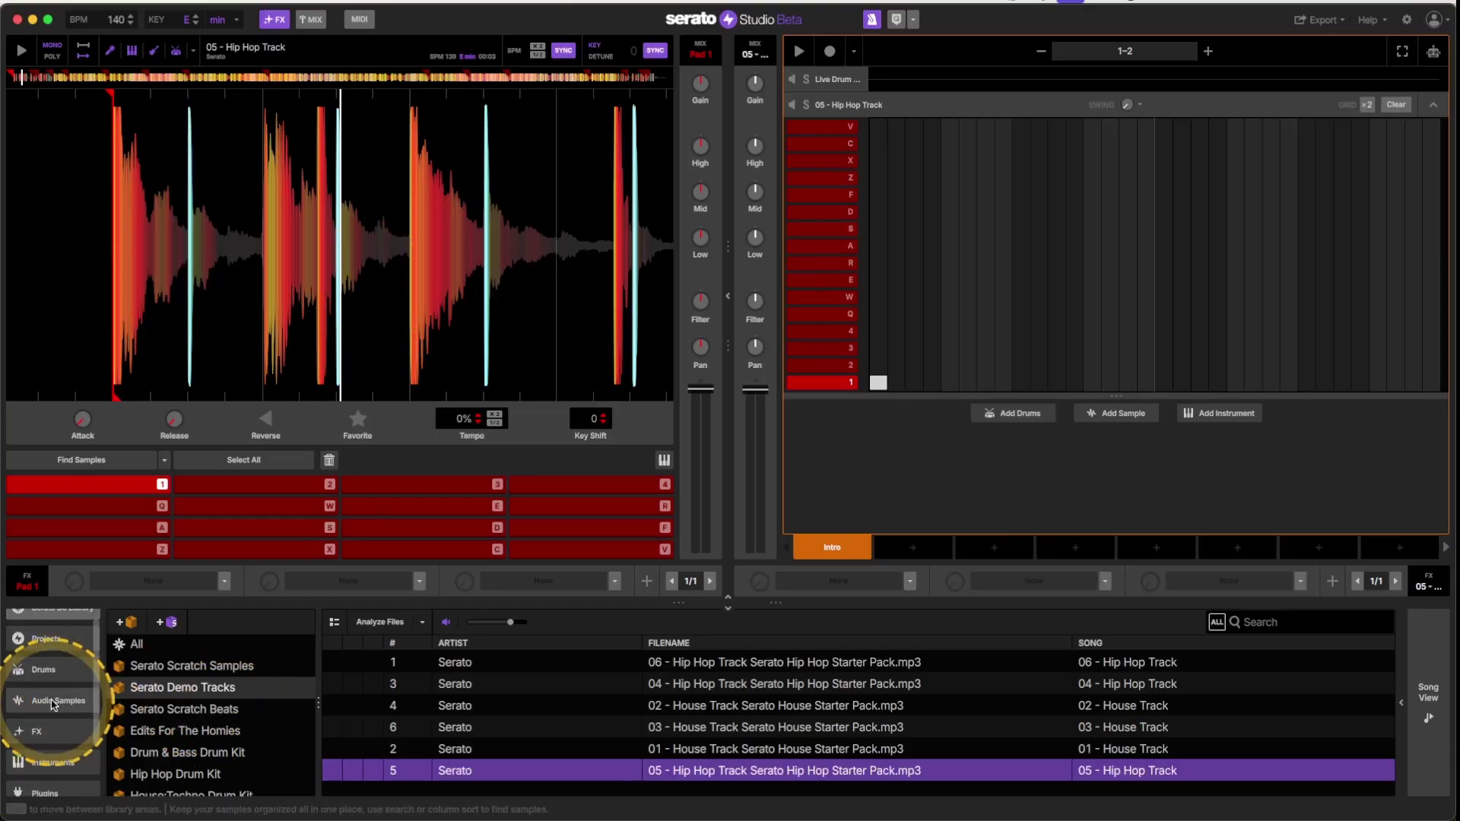
click(53, 698)
scroll(171, 715, down, 12)
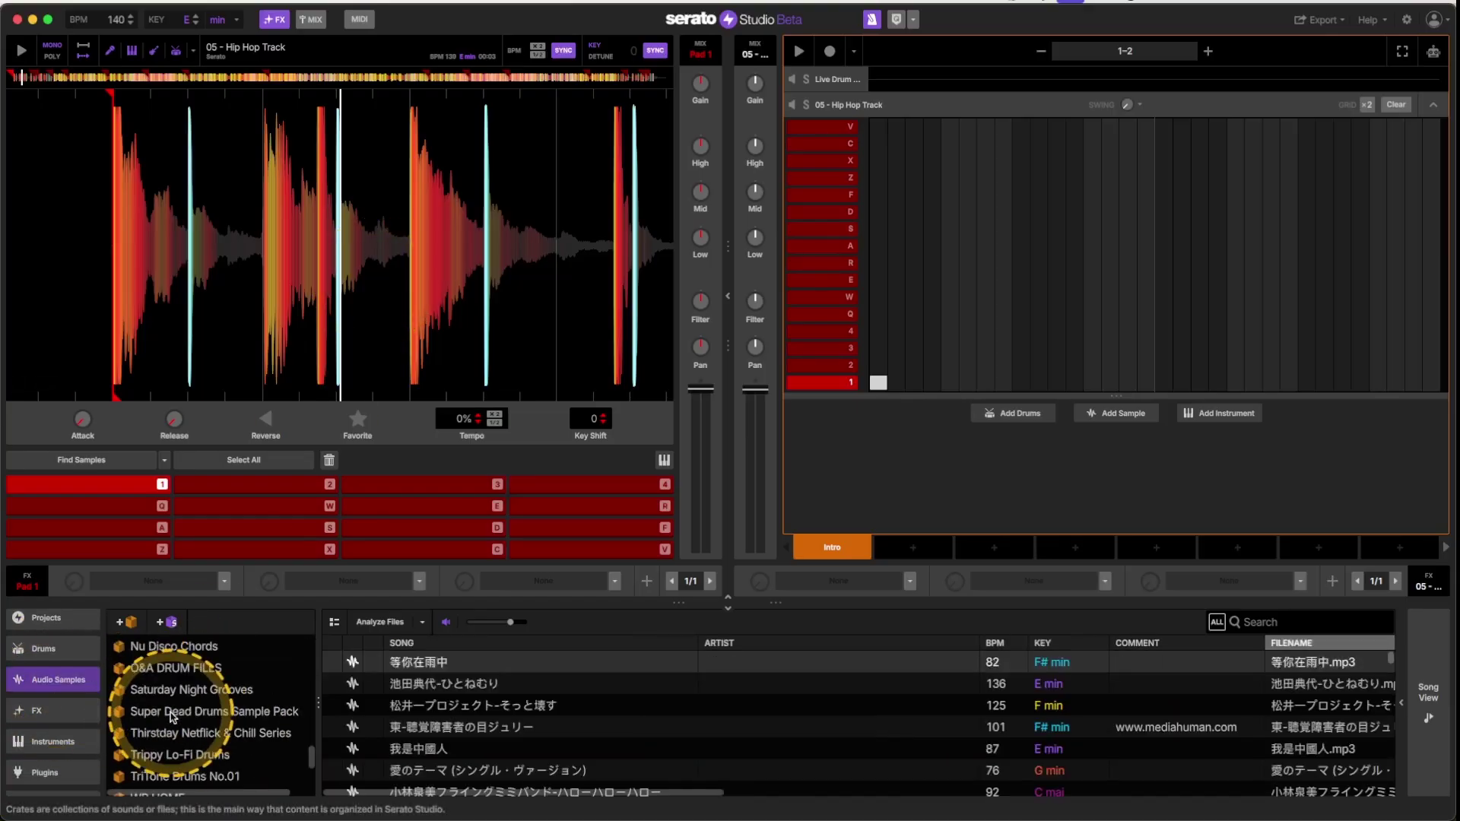
click(190, 669)
scroll(190, 674, up, 1)
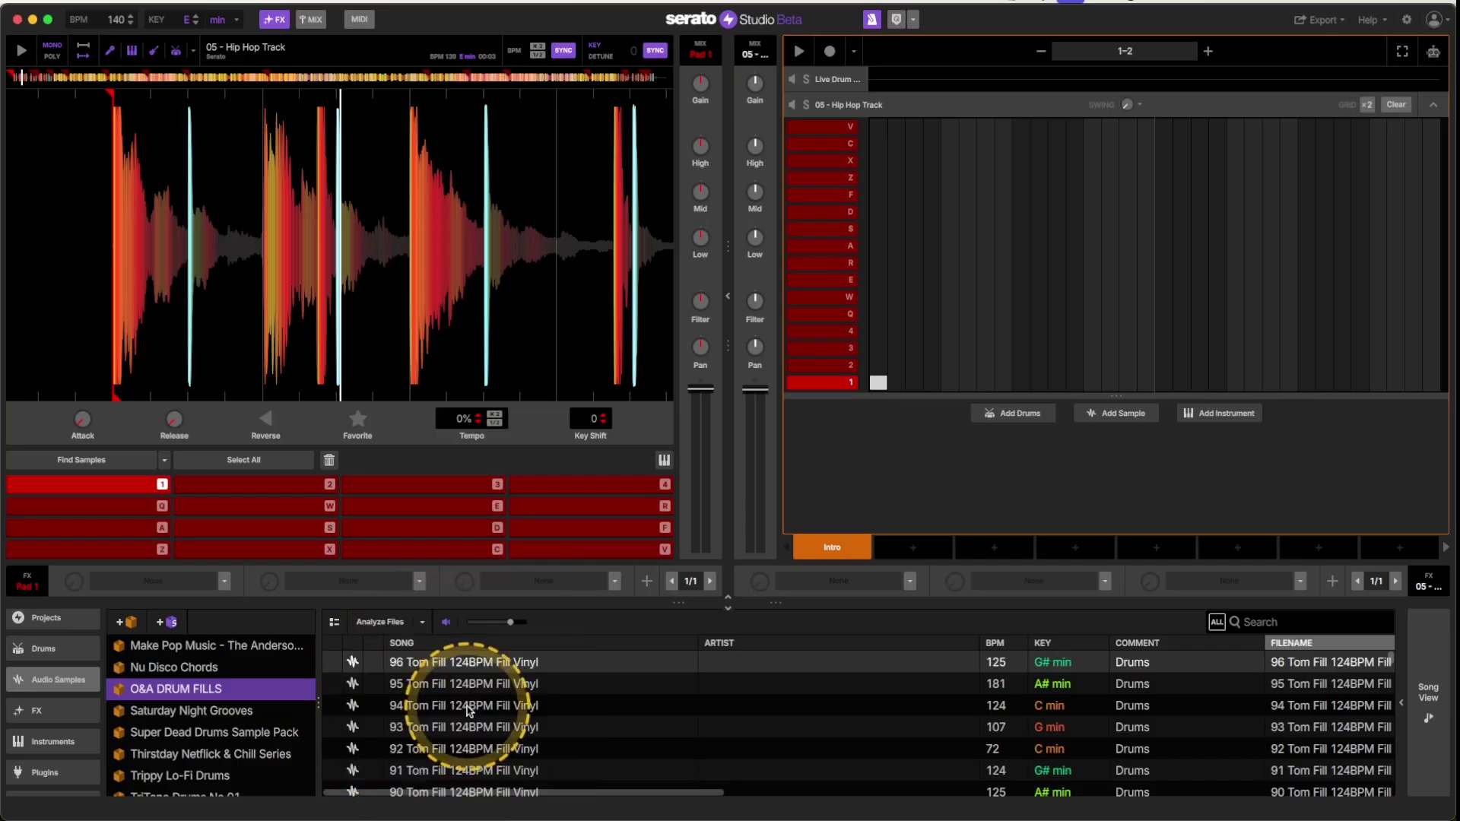
drag(470, 707, 1253, 207)
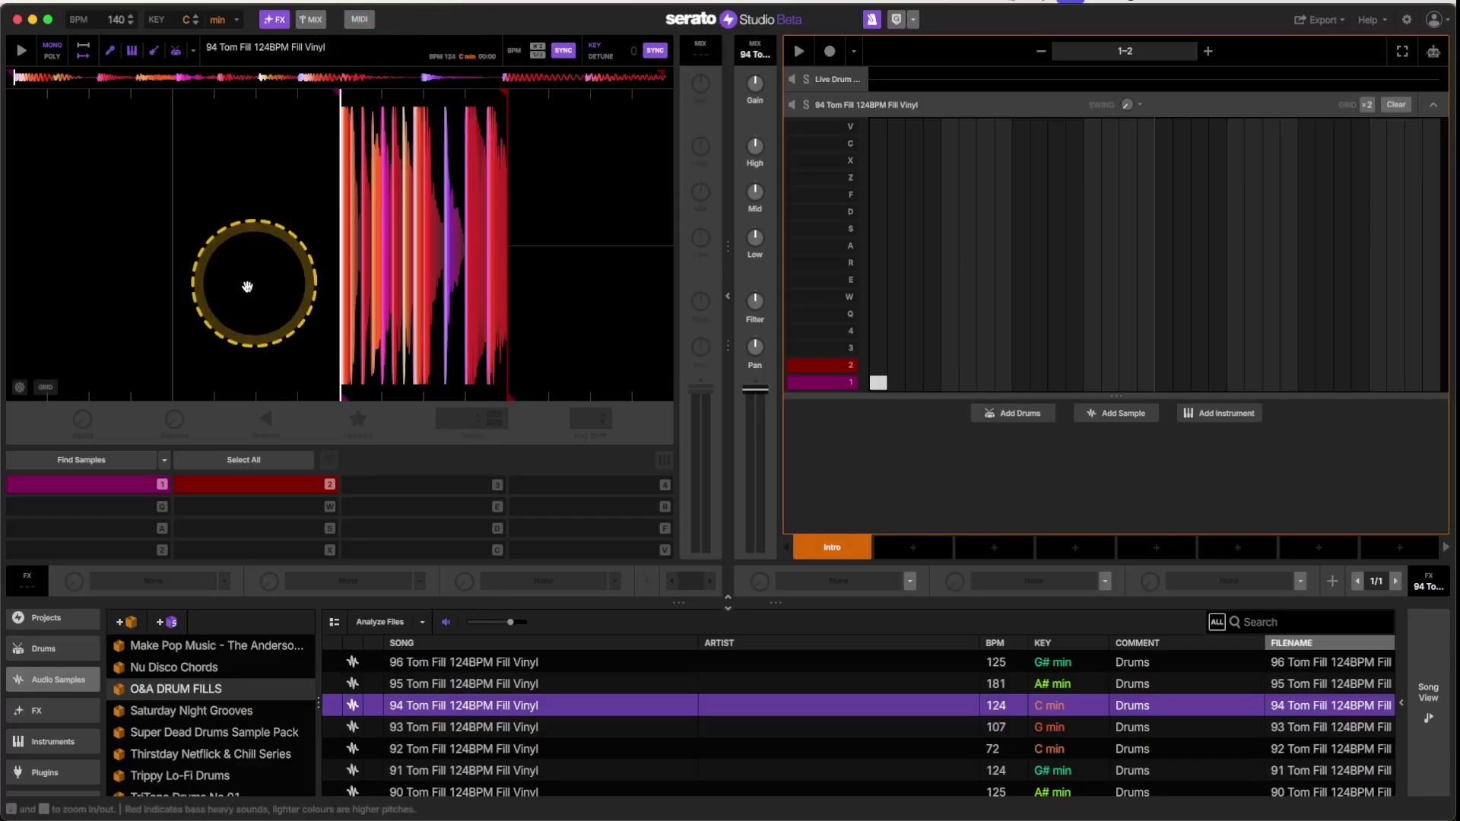
Enter Grid Edit Mode for the tom fill, try a BPM of 109, and set the sample's BPM to 124
click(49, 388)
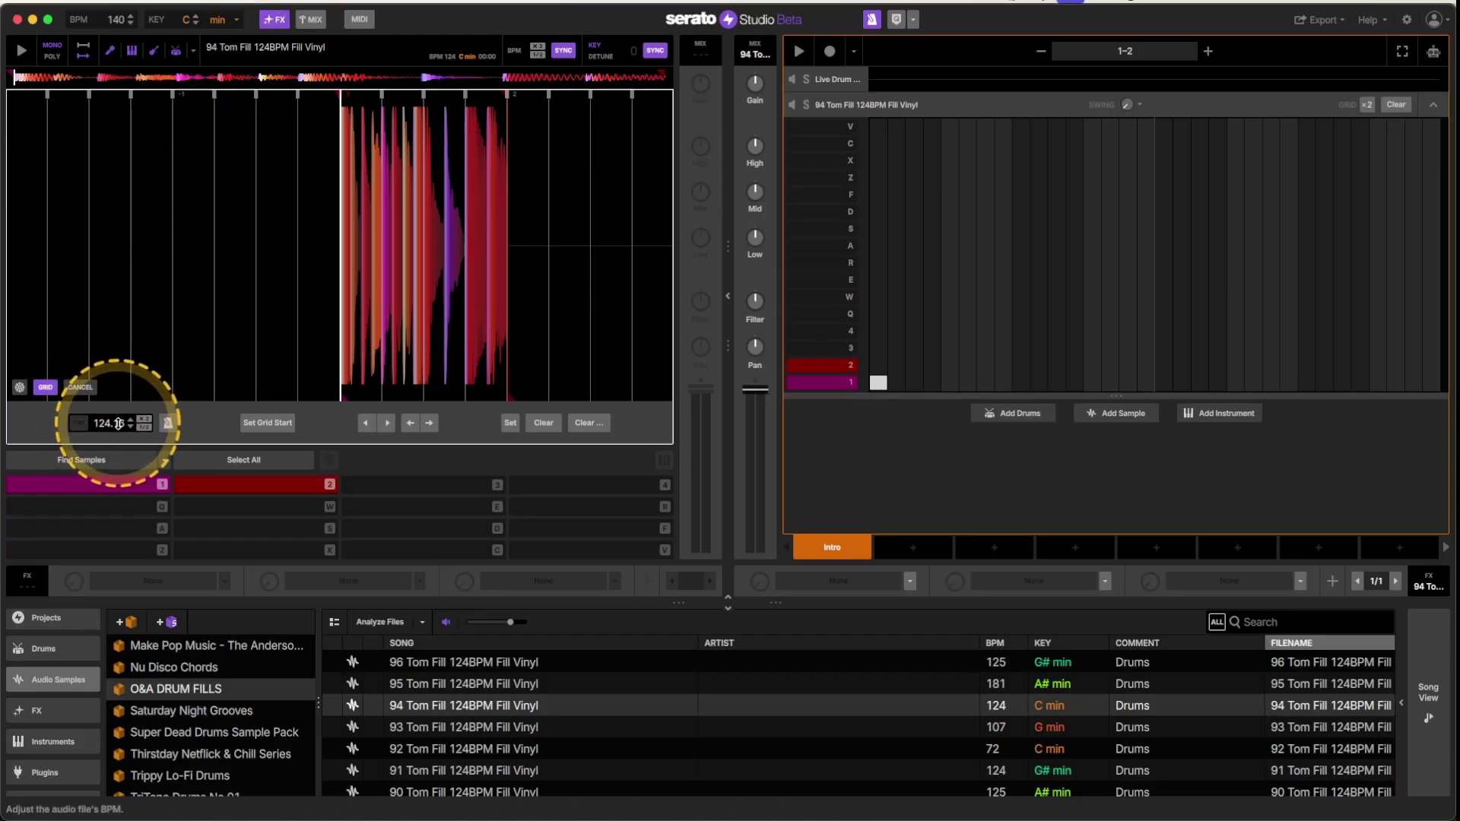
drag(118, 424, 119, 417)
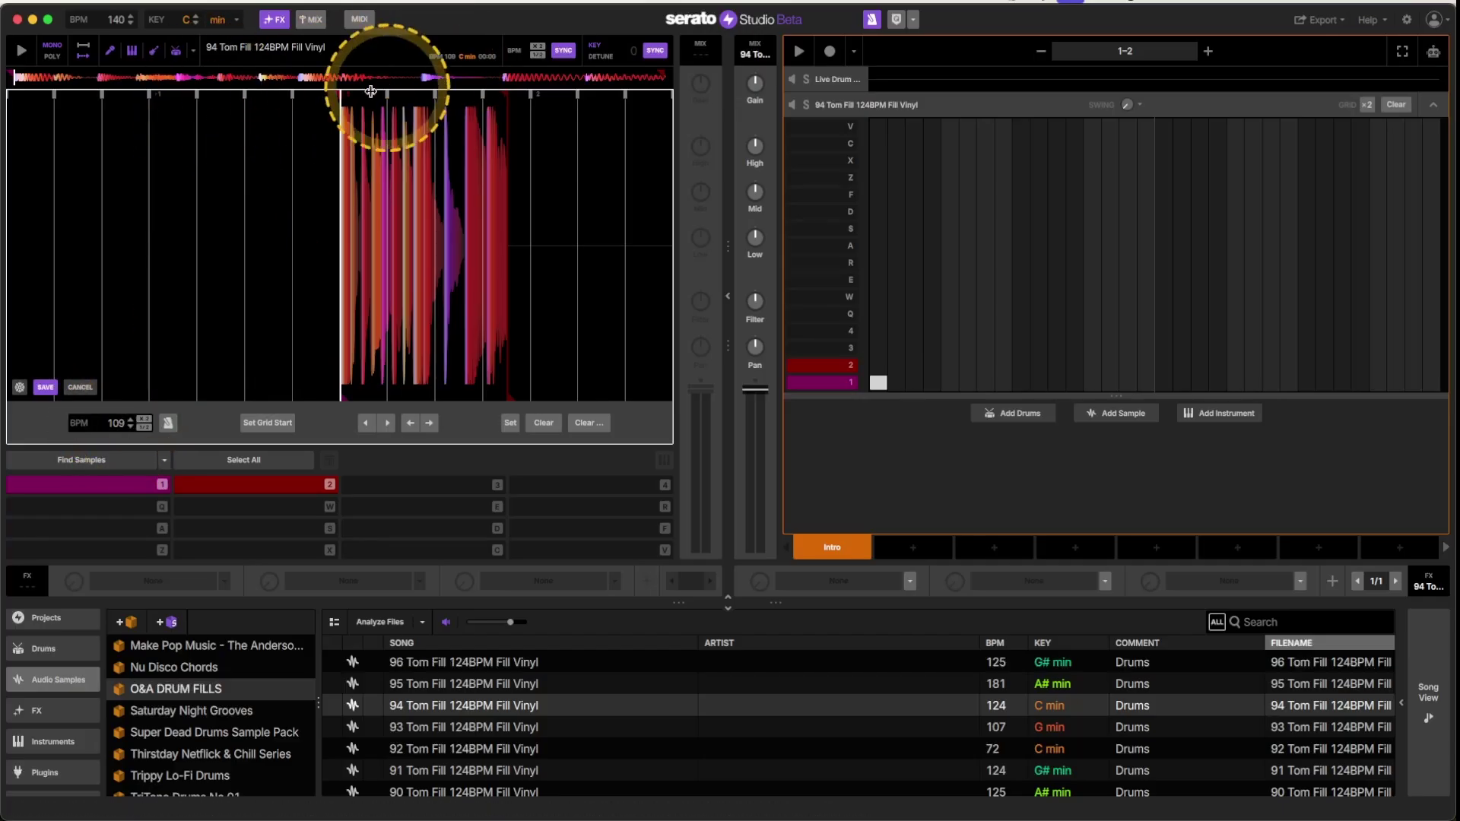
double_click(112, 424)
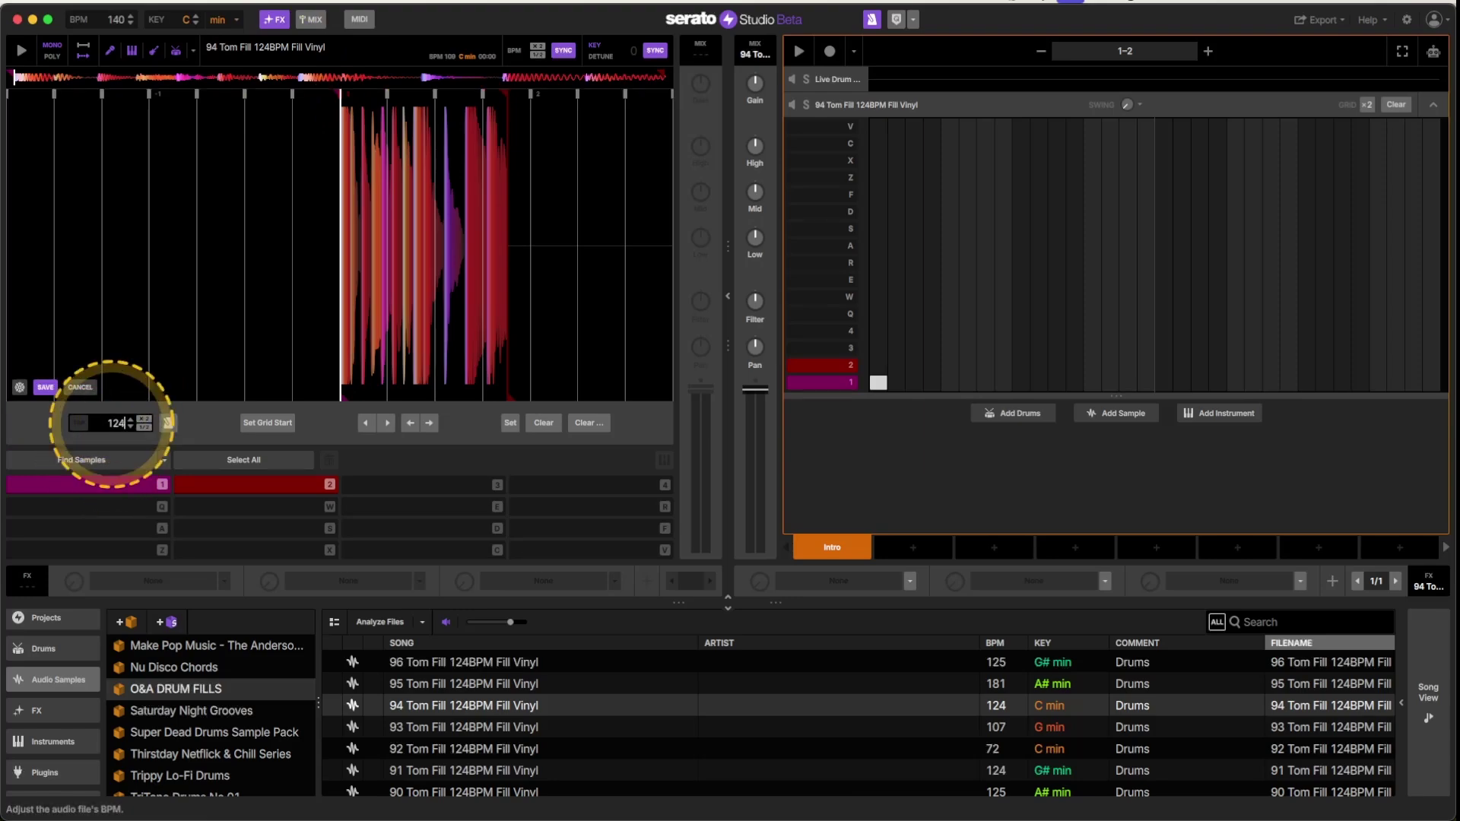
text(124)
key(Return)
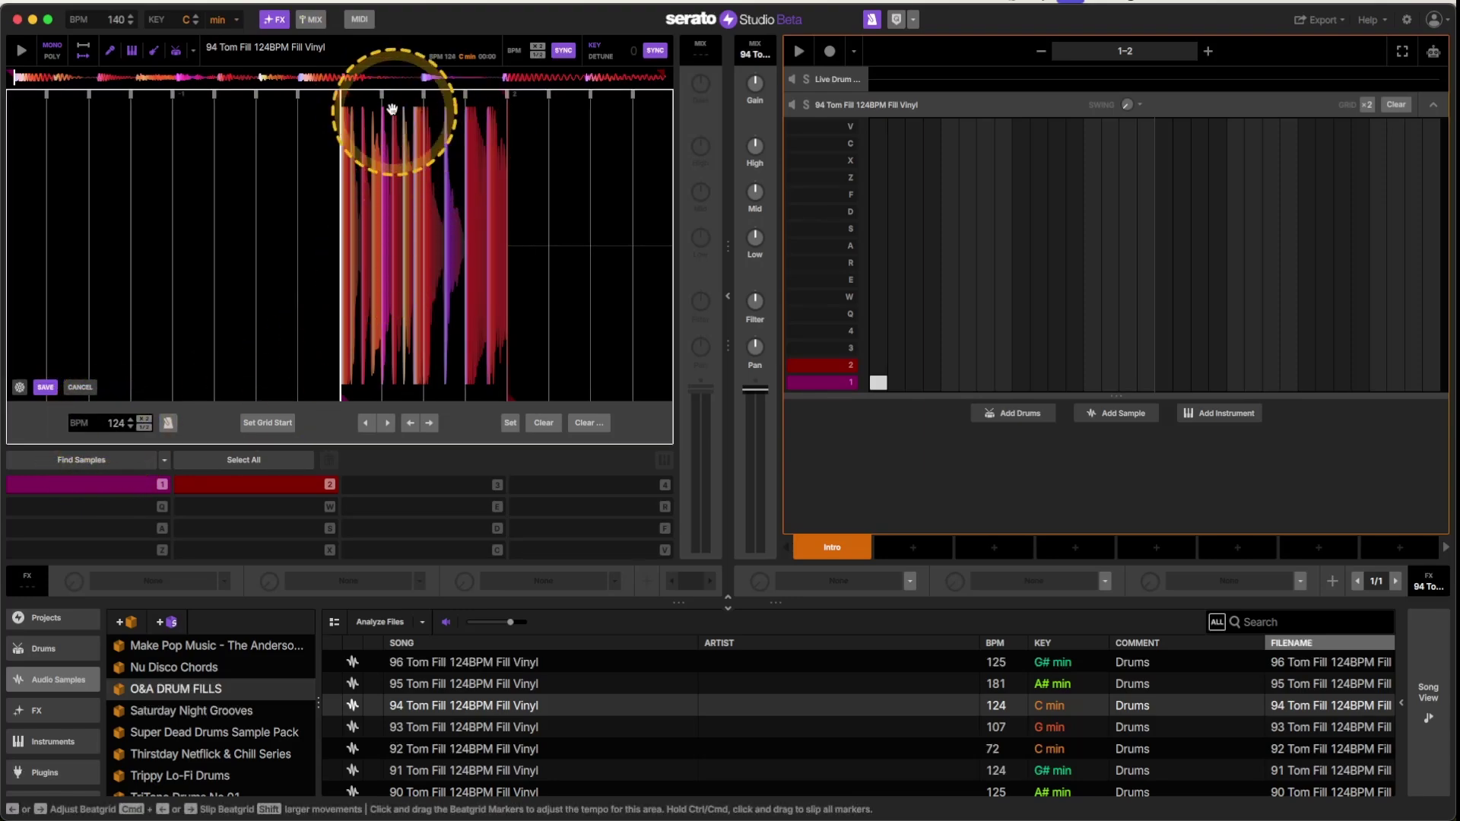